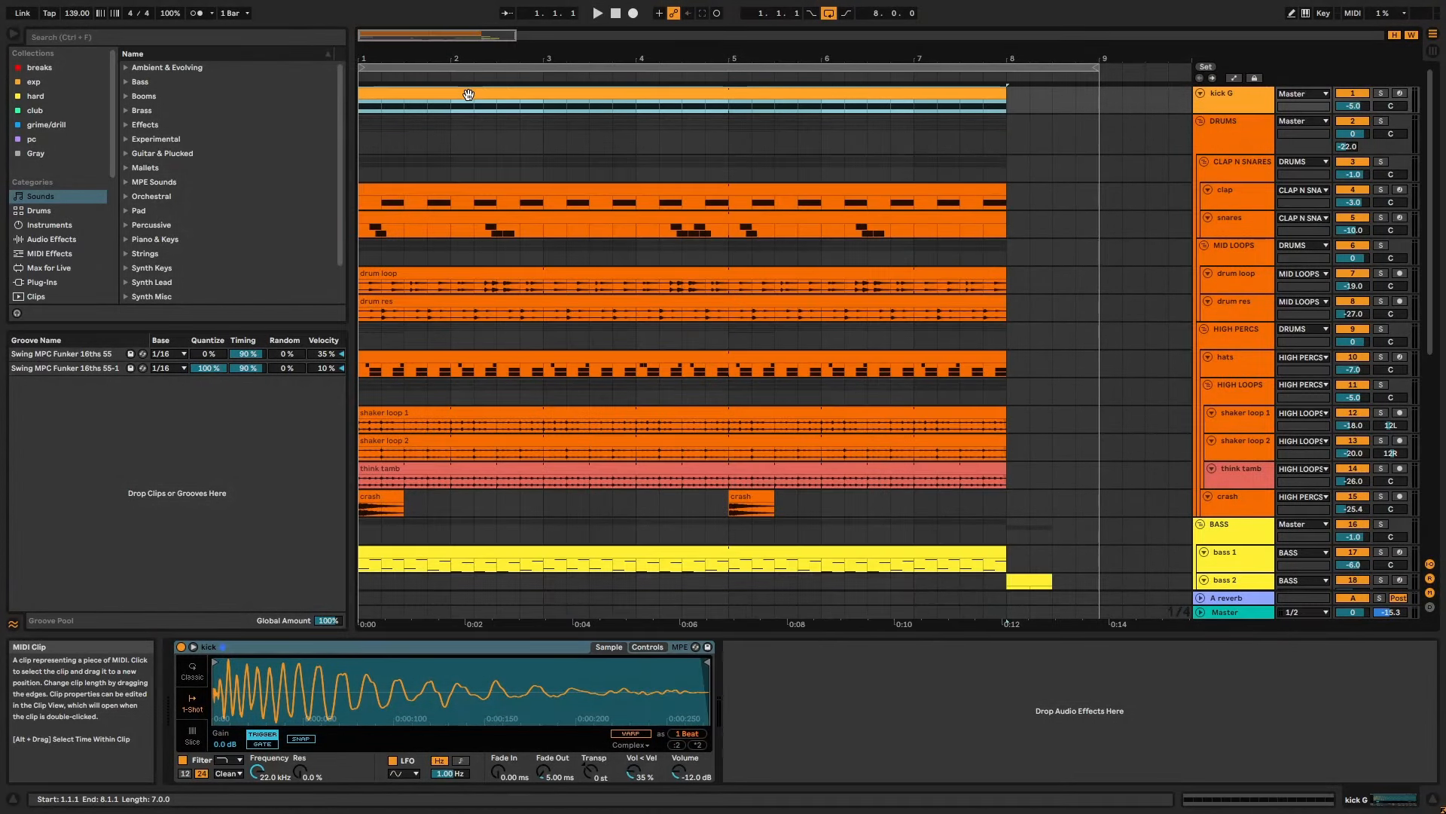
Select the ragga vox clips from bar 1 to bar 8 to review the vocal part.
scroll(744, 325, down, 5)
click(400, 507)
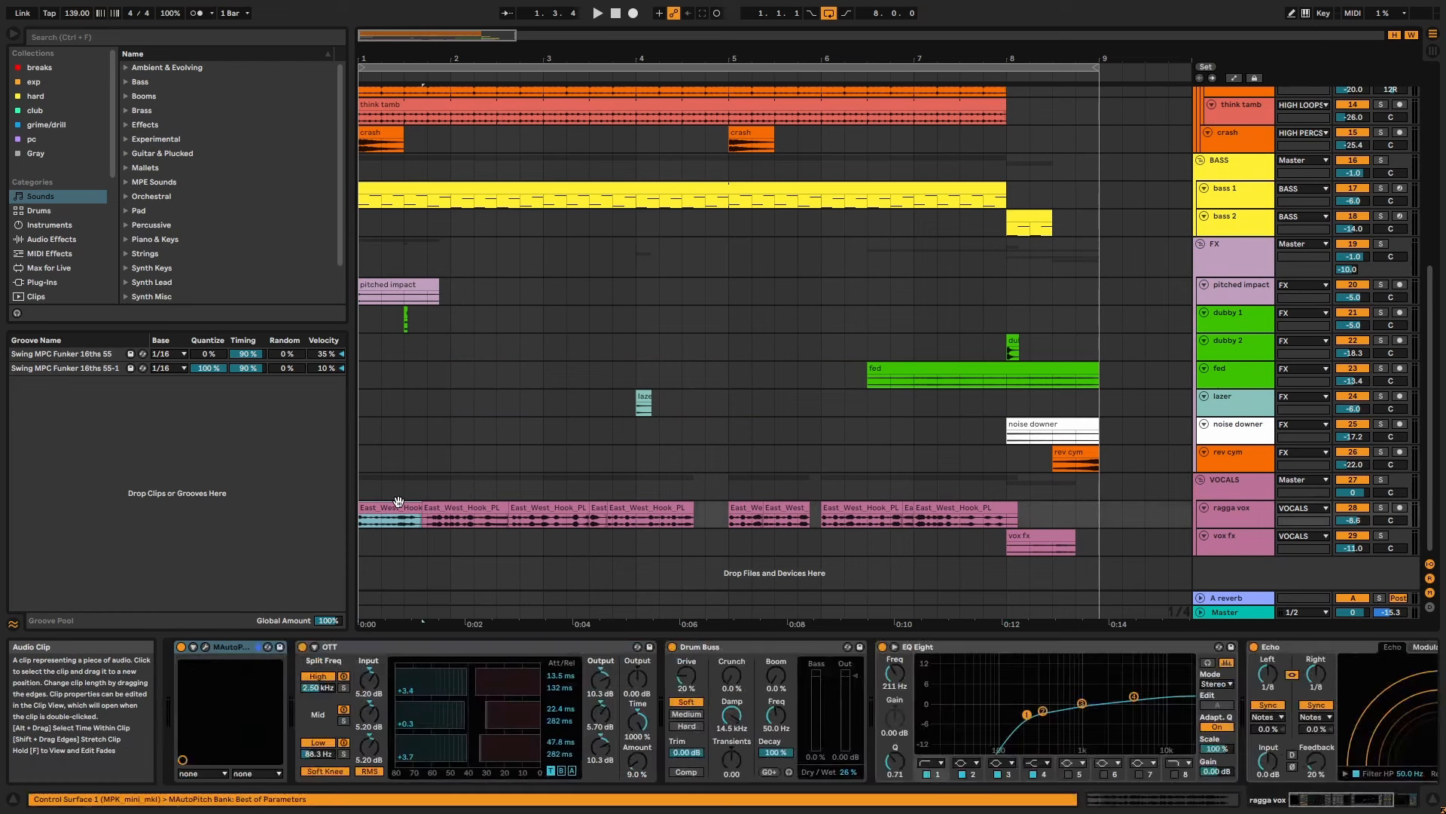
shift+click(1005, 511)
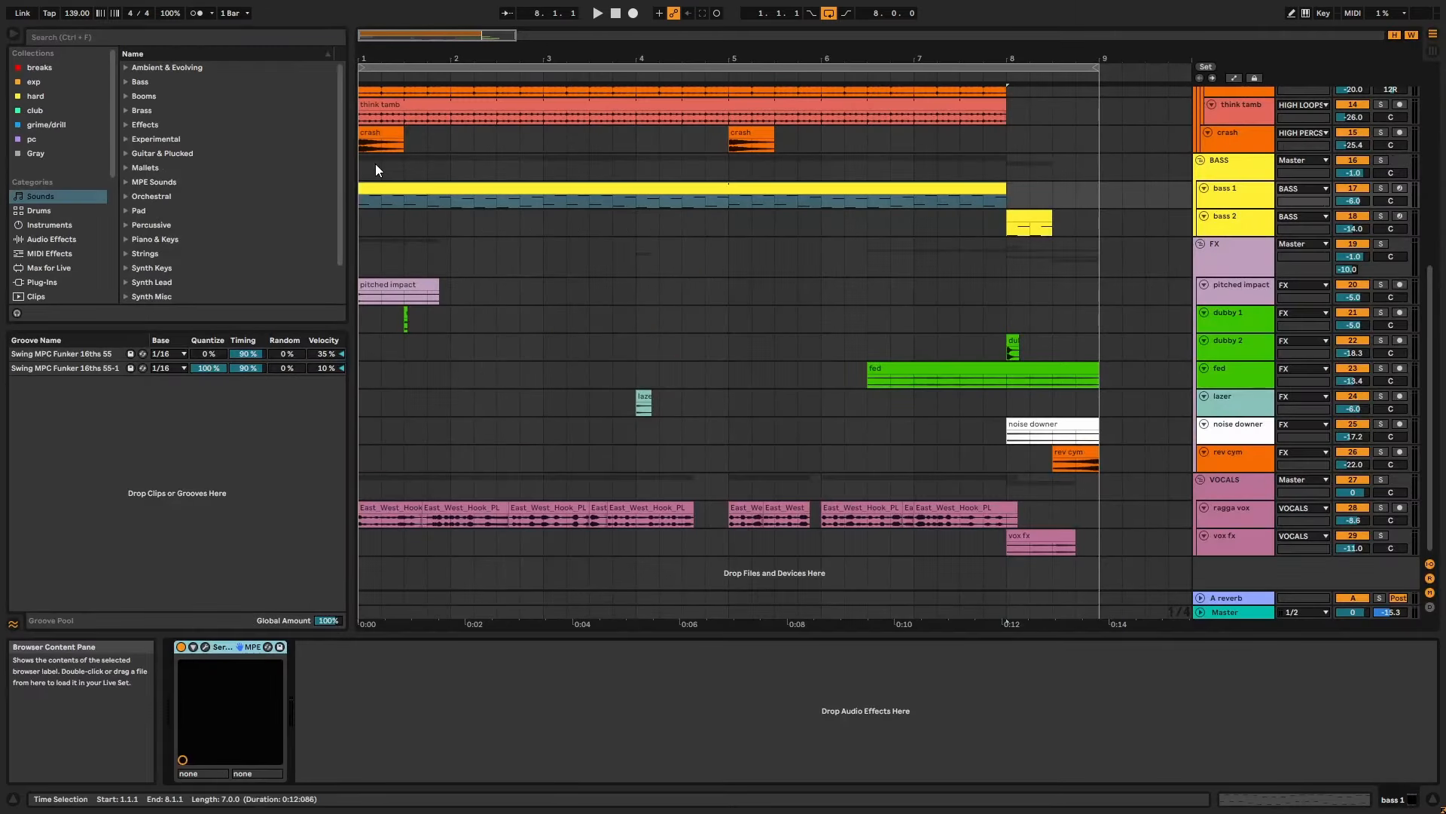
Solo the kick G track, play the loop to hear the kick alone, and unsolo it.
click(1238, 96)
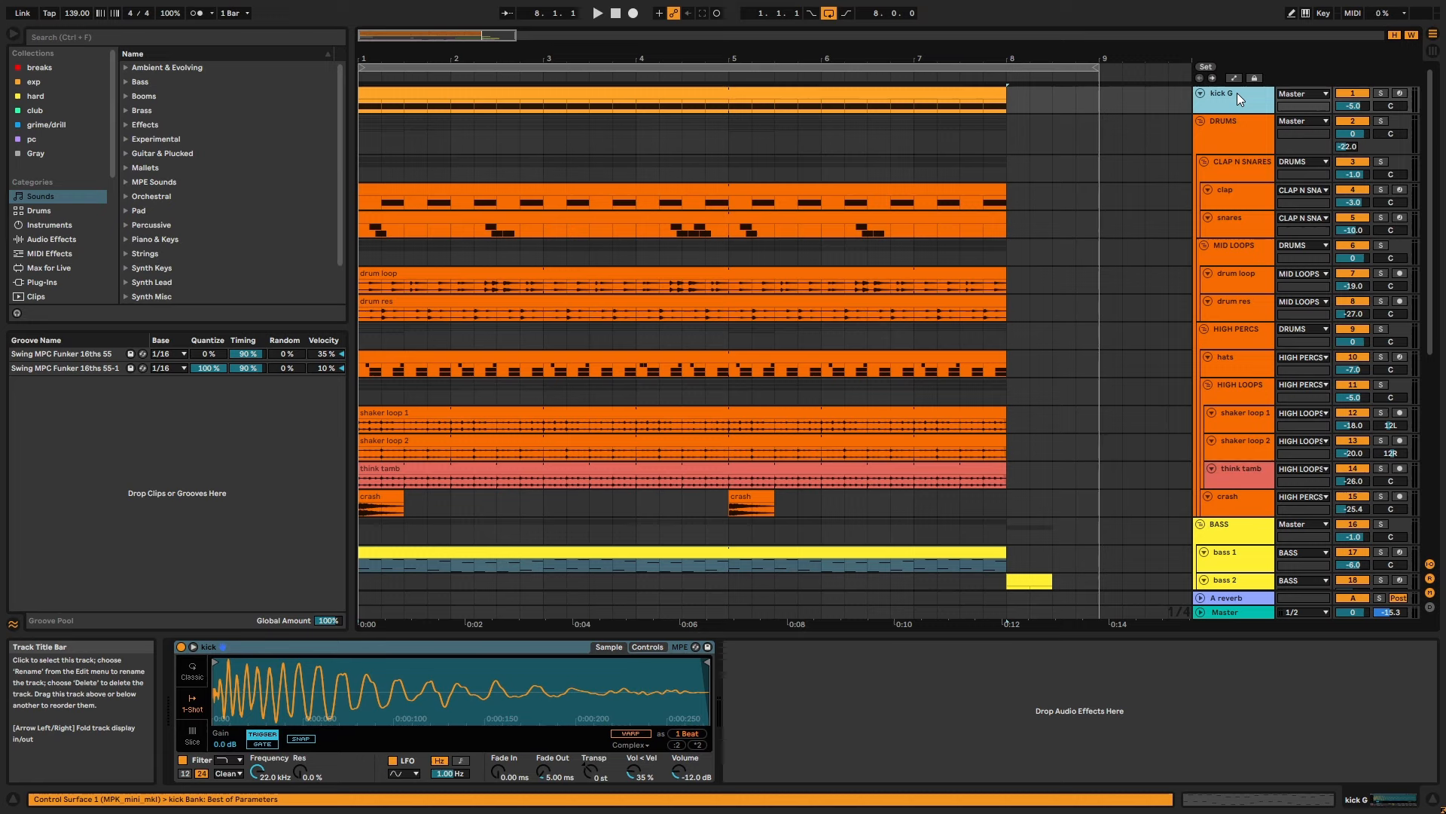
click(1380, 92)
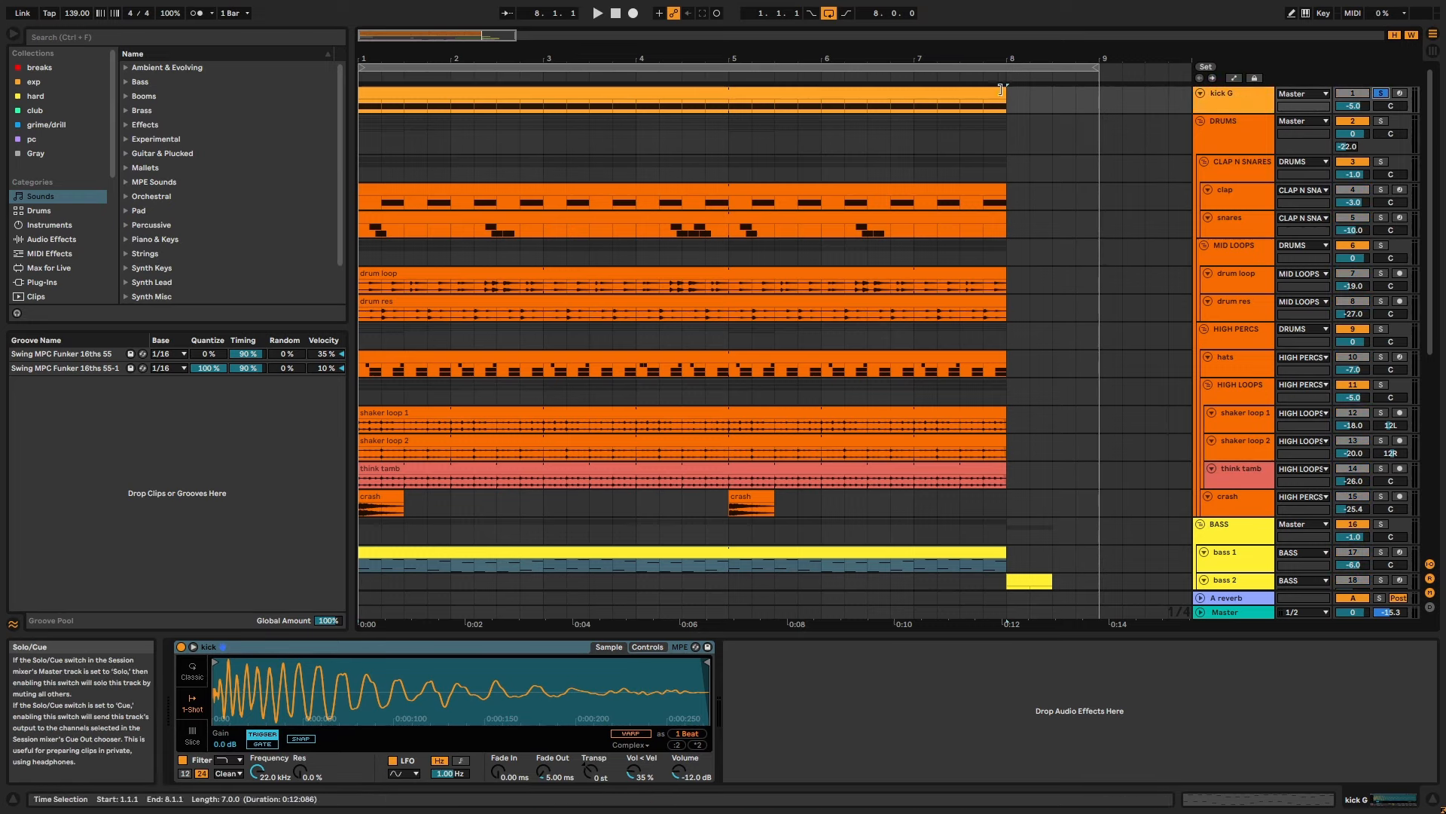
click(966, 89)
key(space)
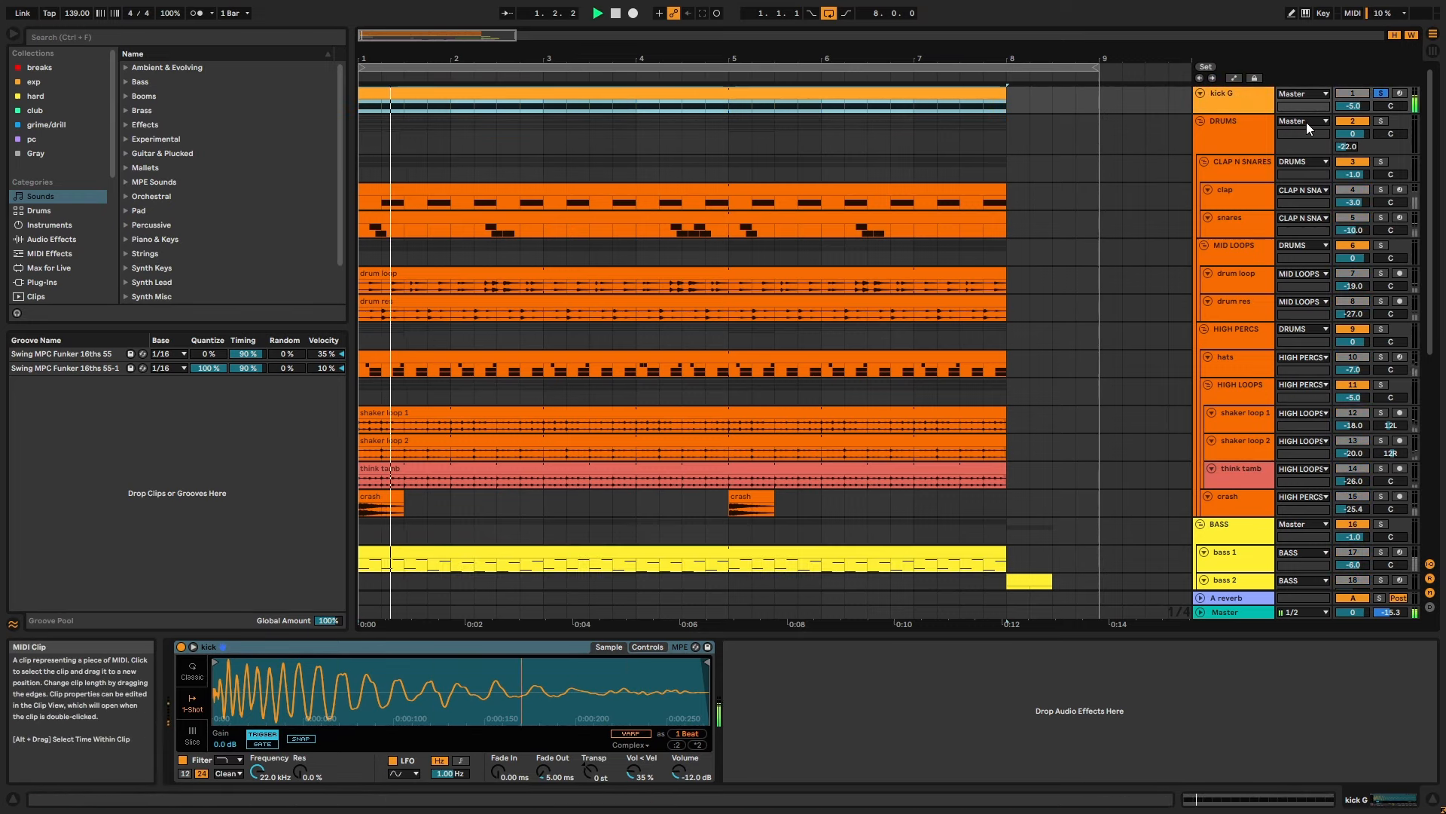
click(1382, 90)
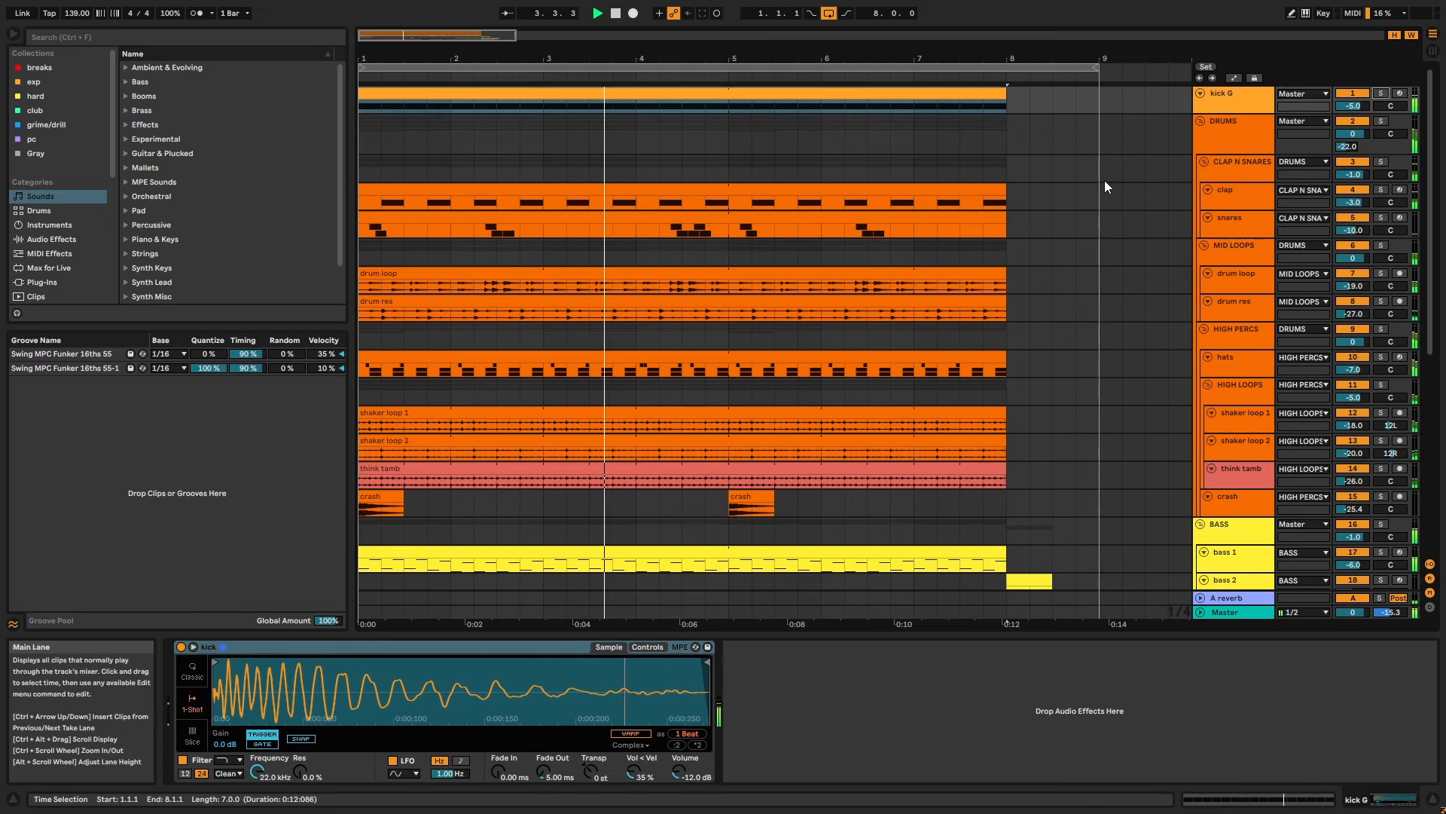
Stop playback, solo the DRUMS group, and play the loop to hear the drums without the kick.
click(1240, 133)
key(space)
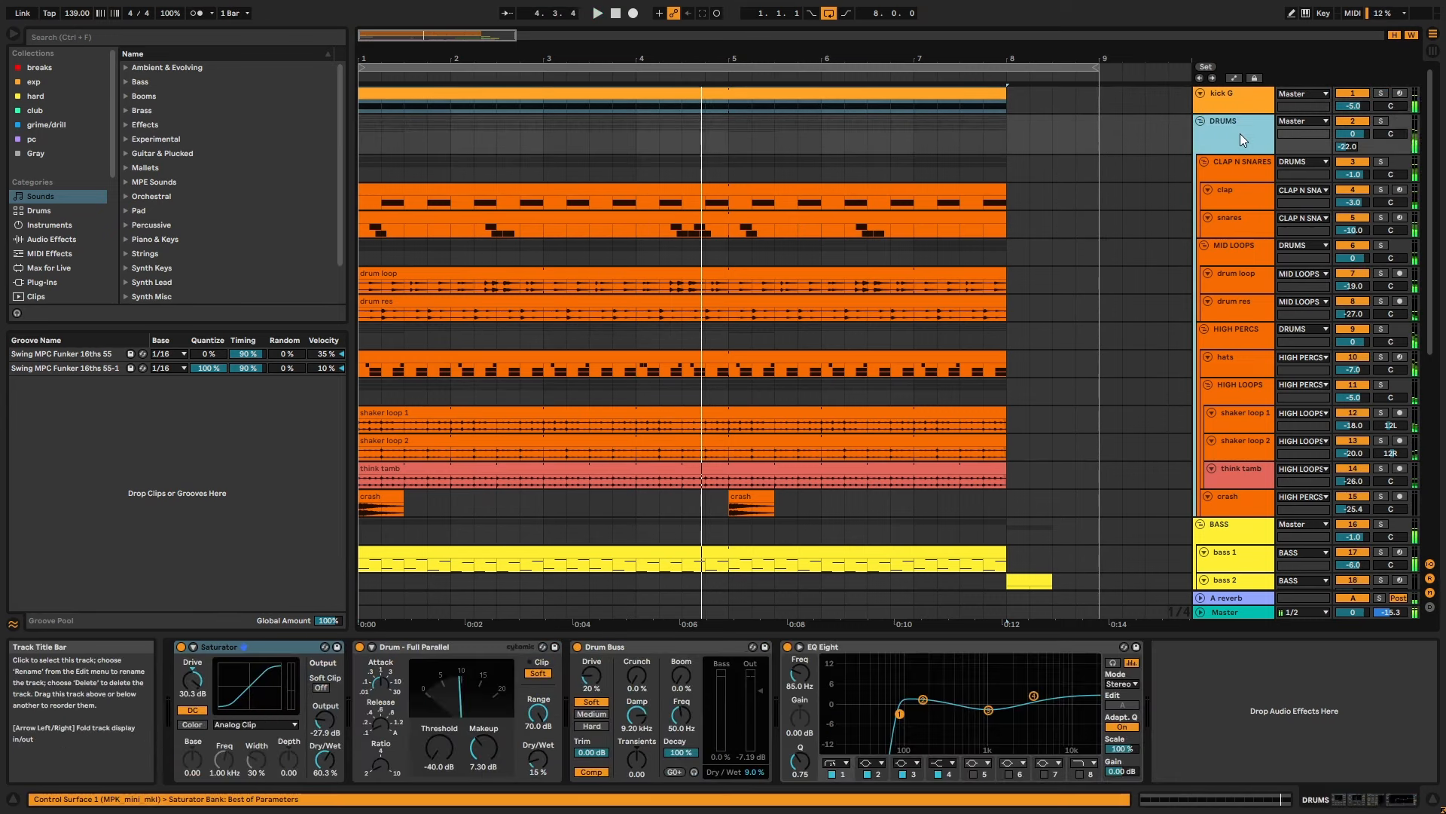
click(1380, 120)
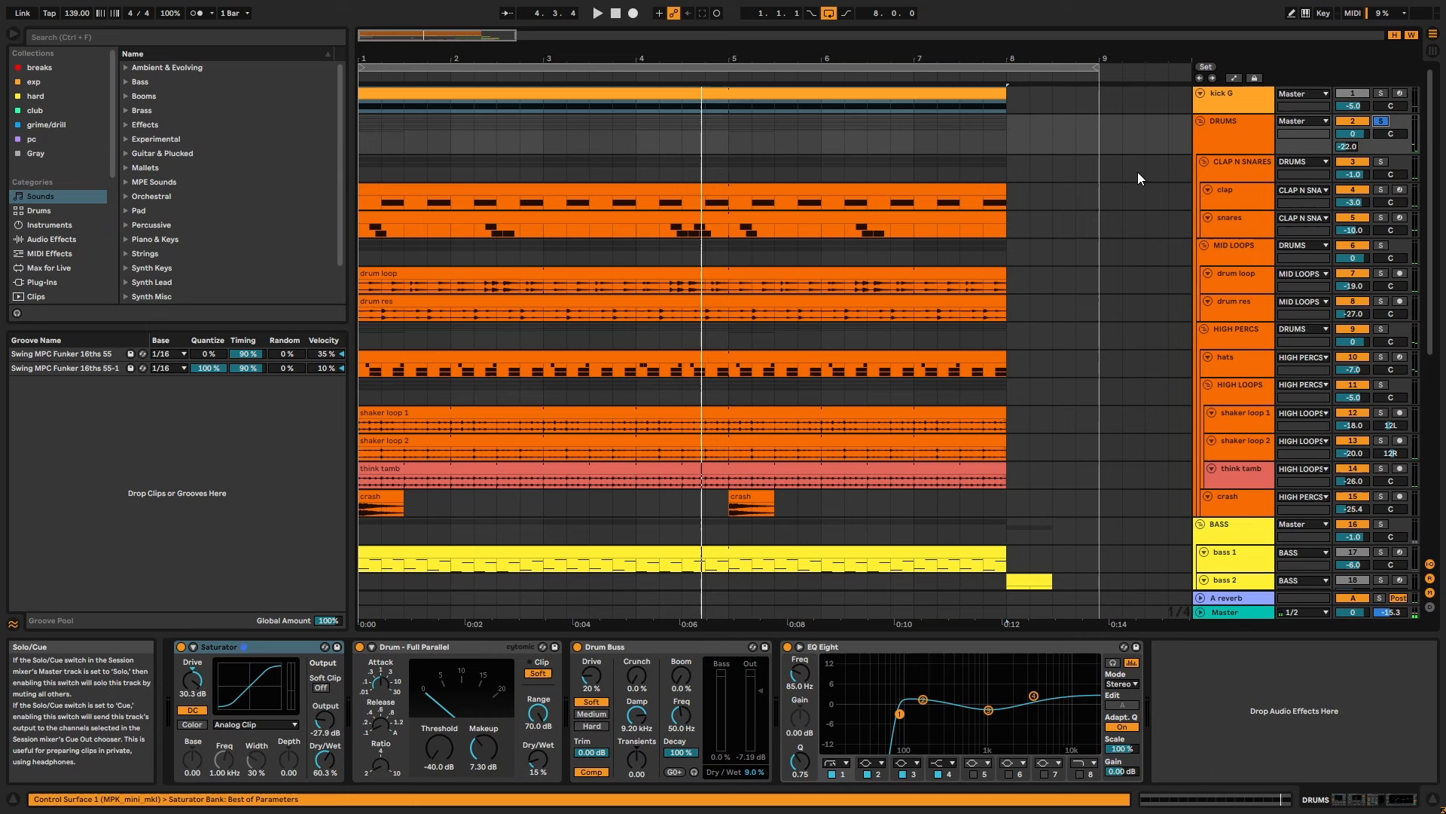
click(947, 188)
key(space)
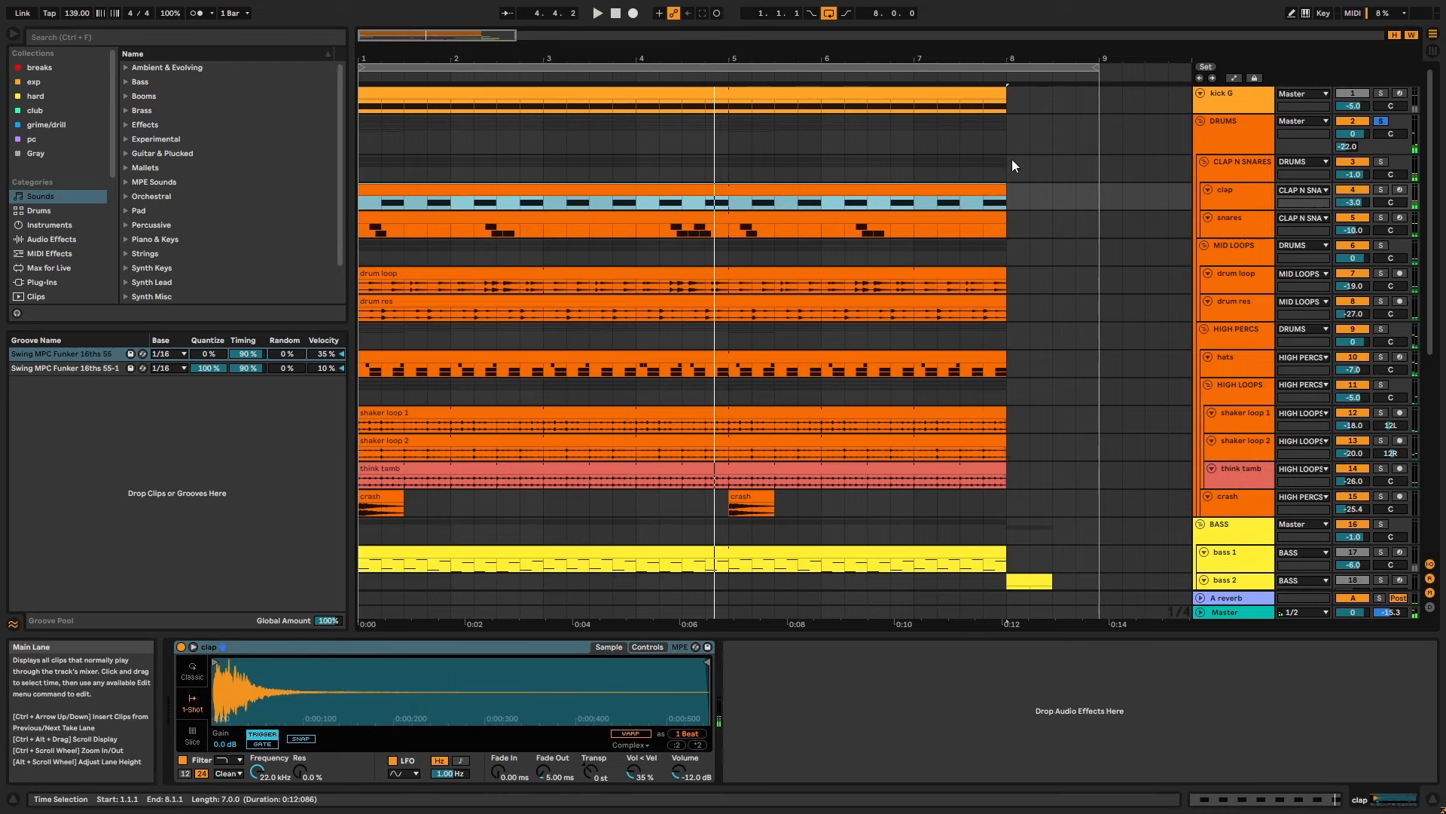
Solo the CLAP N SNARES group and audition the snare and amen snare chains in the snares track's Drum Rack.
click(1237, 167)
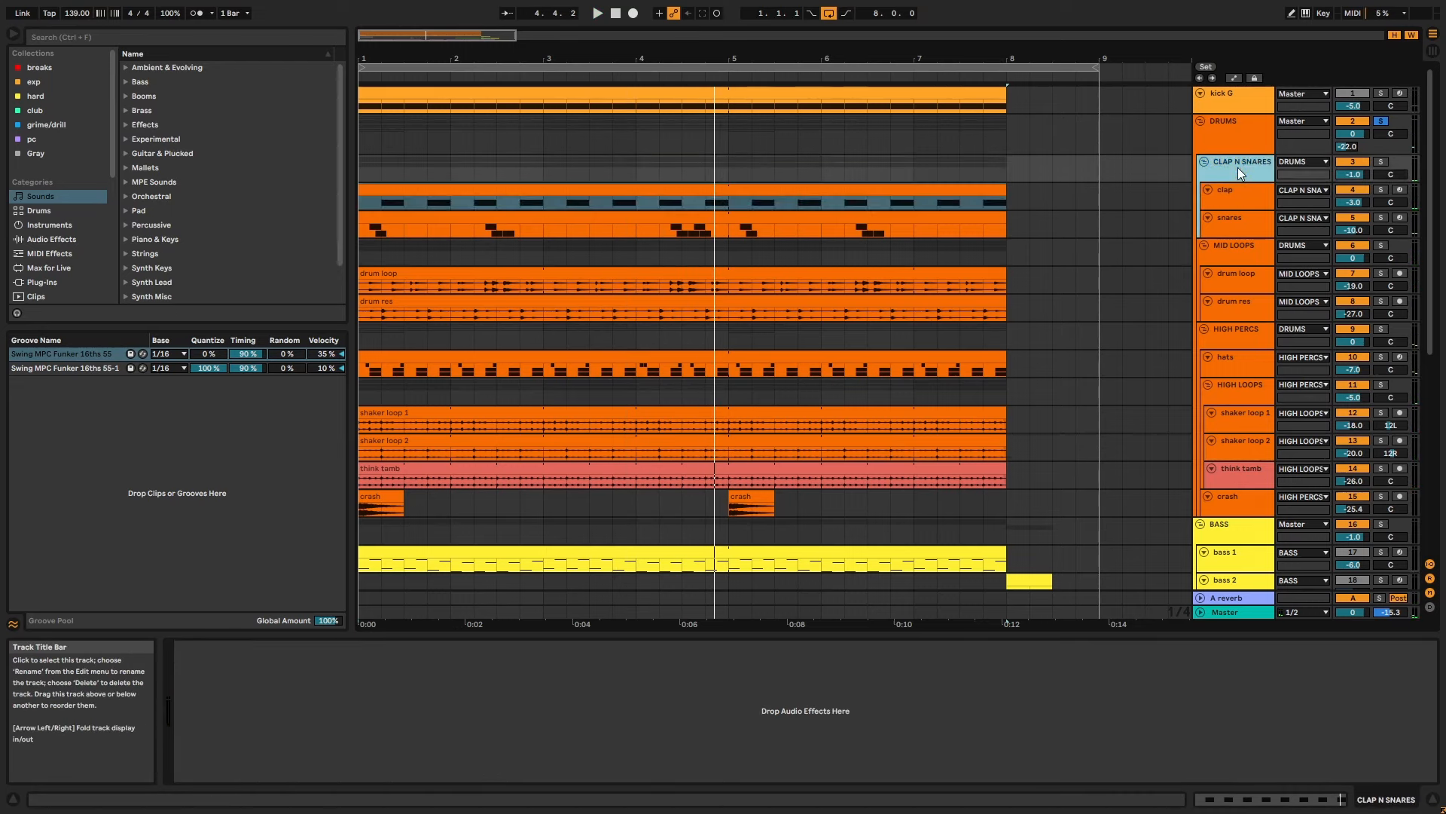
click(1381, 161)
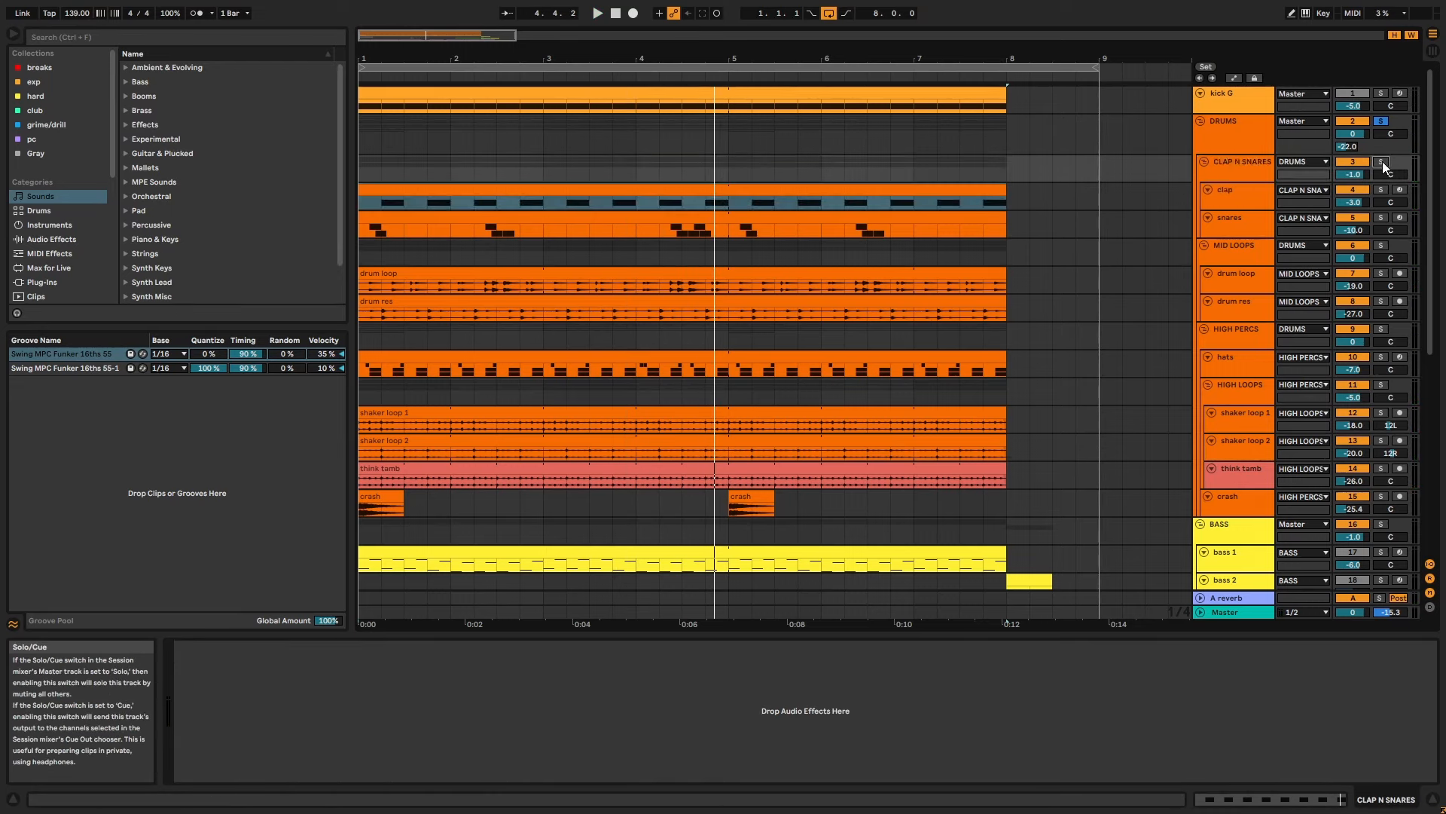
click(1246, 219)
double_click(1246, 219)
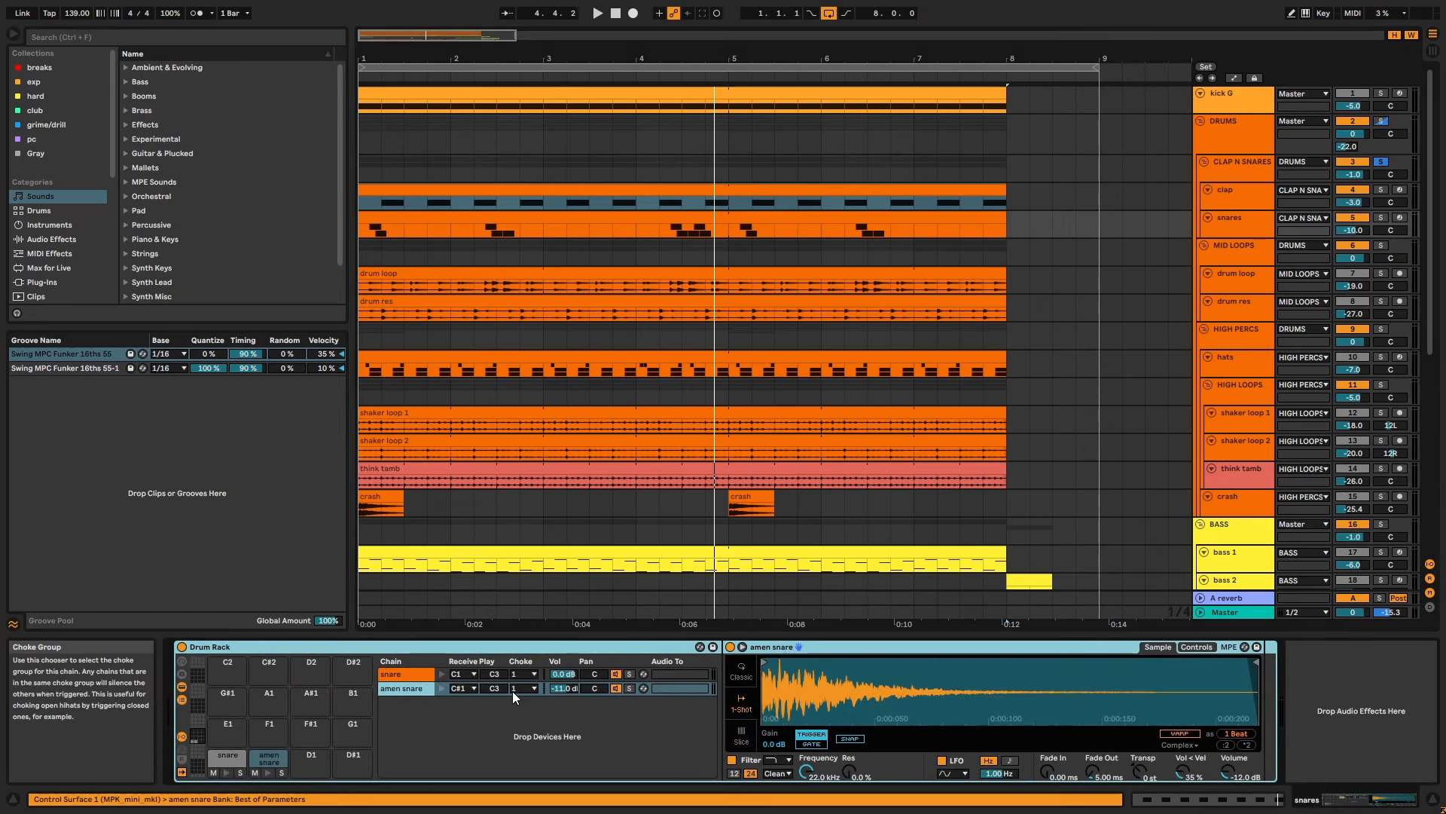
click(443, 675)
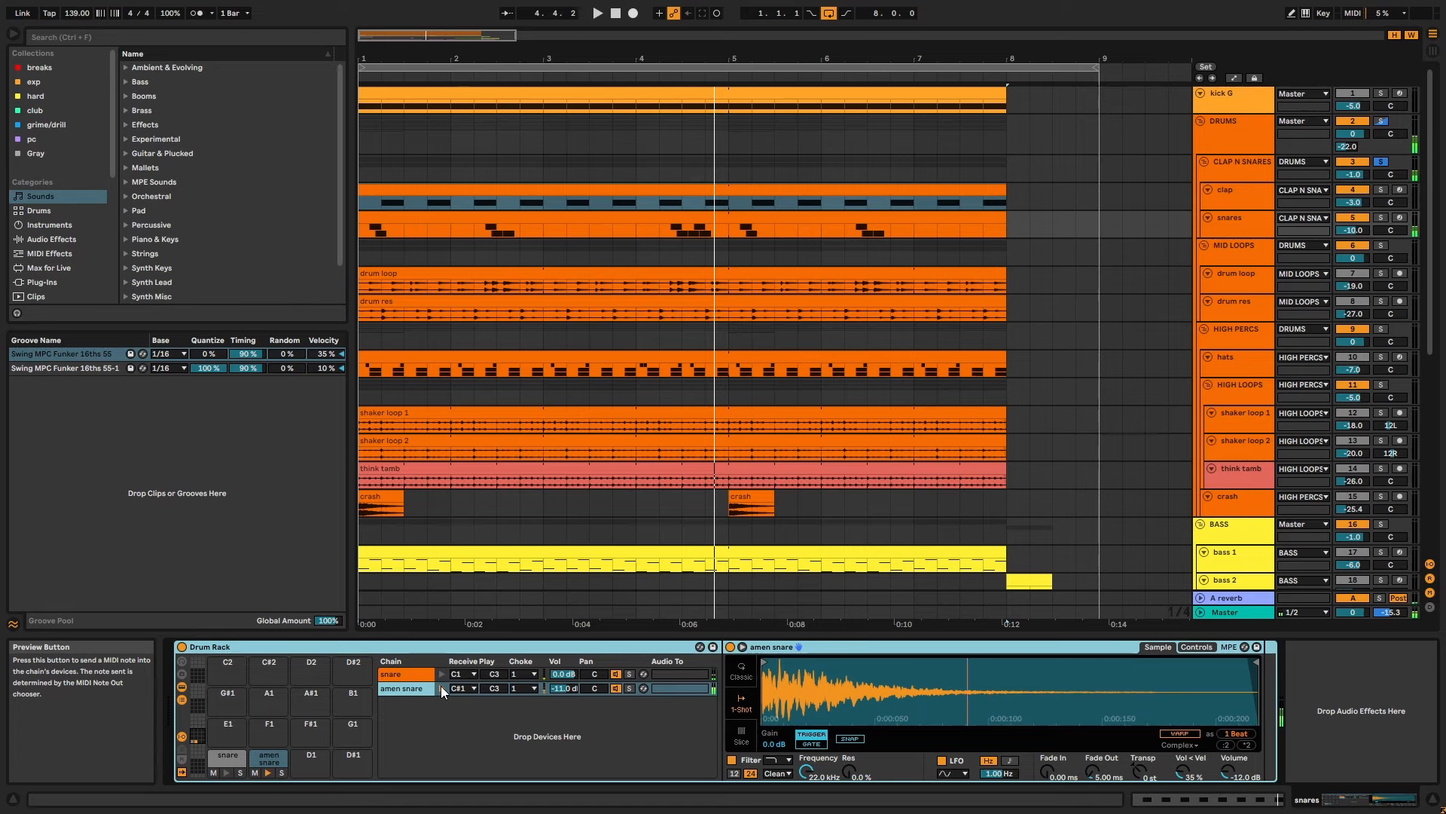
click(442, 688)
Play the soloed claps and snares while viewing the snares clip's MIDI notes, and return to the device view and stop playback.
key(space)
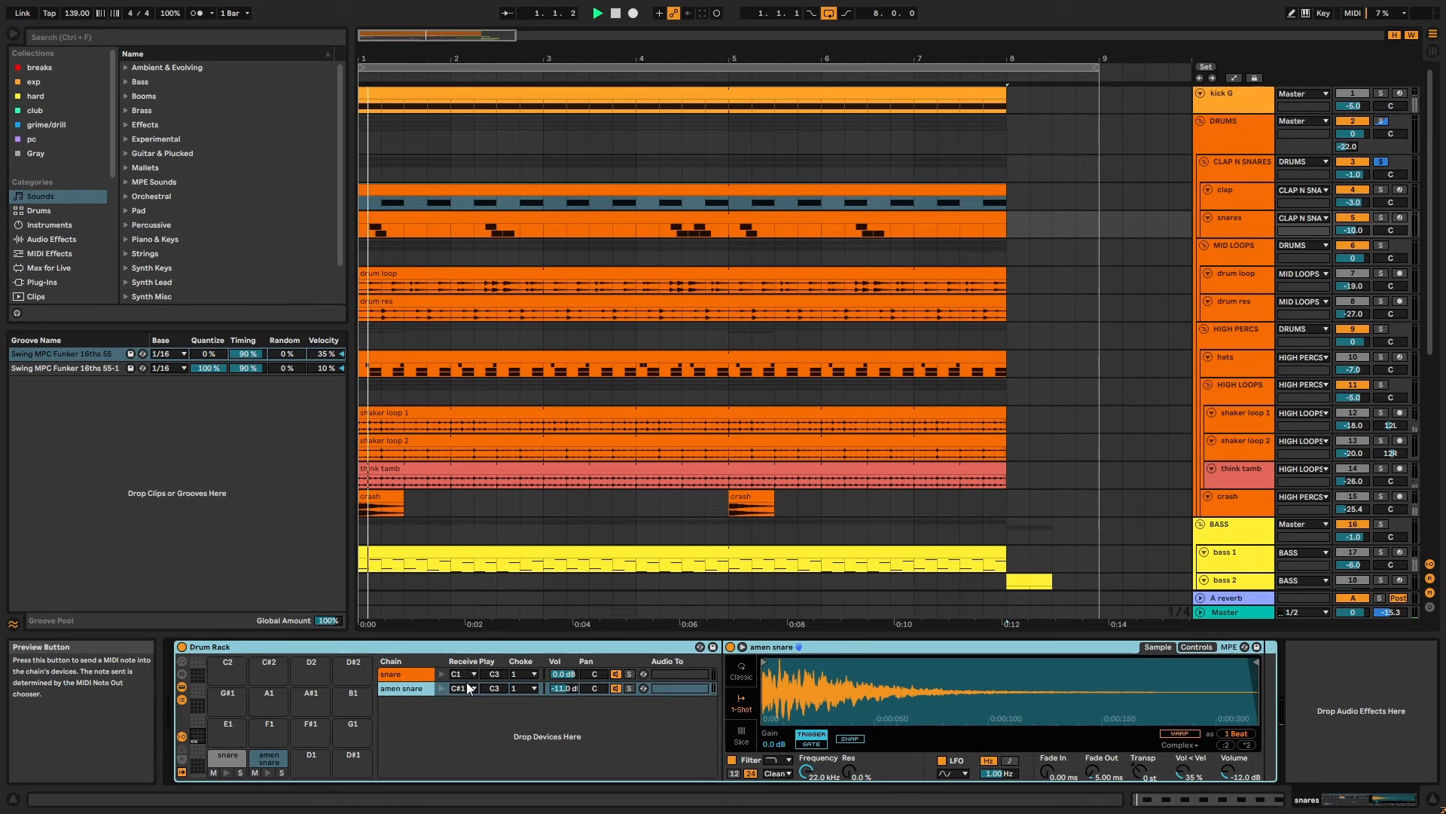
double_click(695, 208)
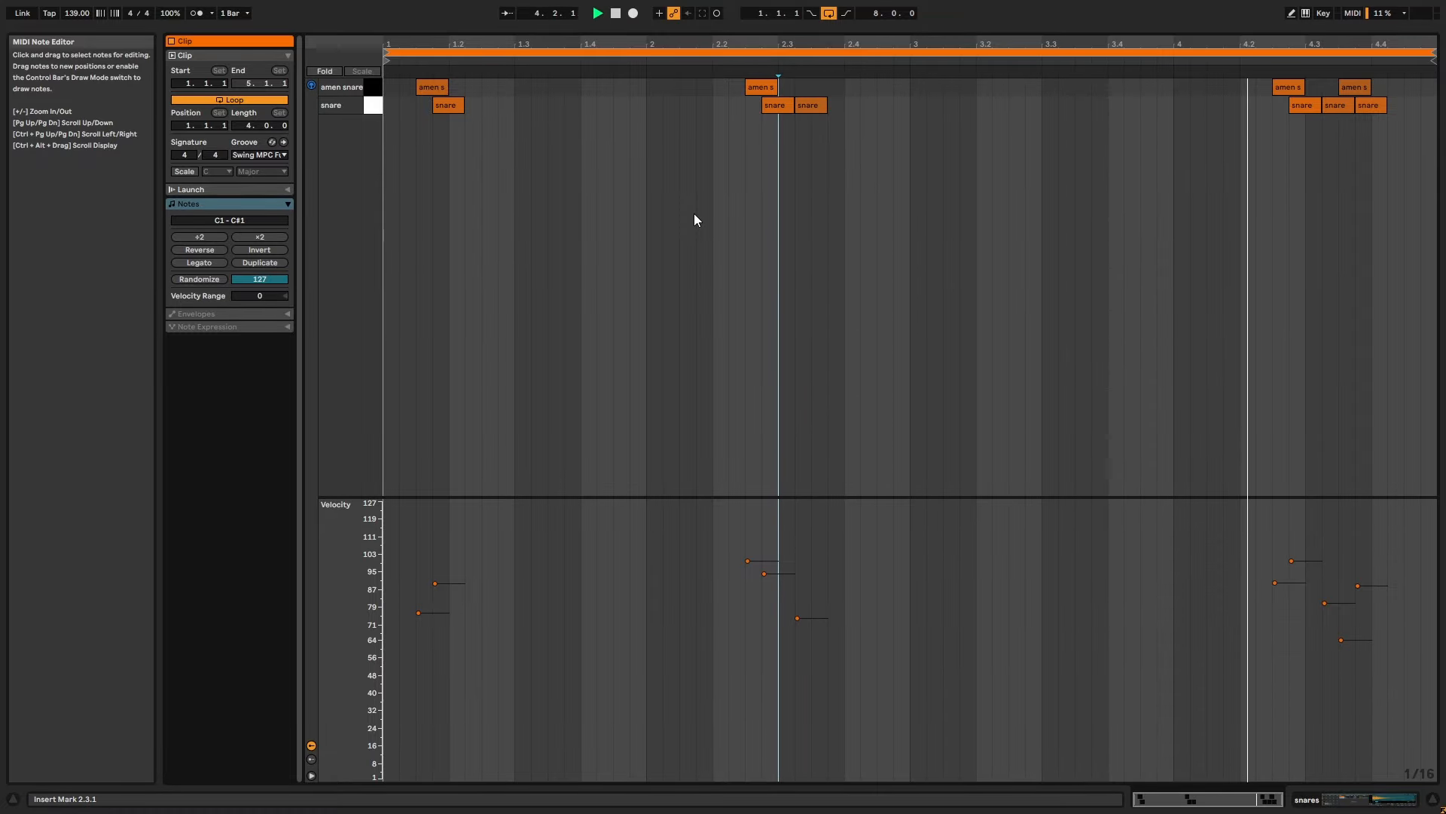
key(shift+Tab)
key(space)
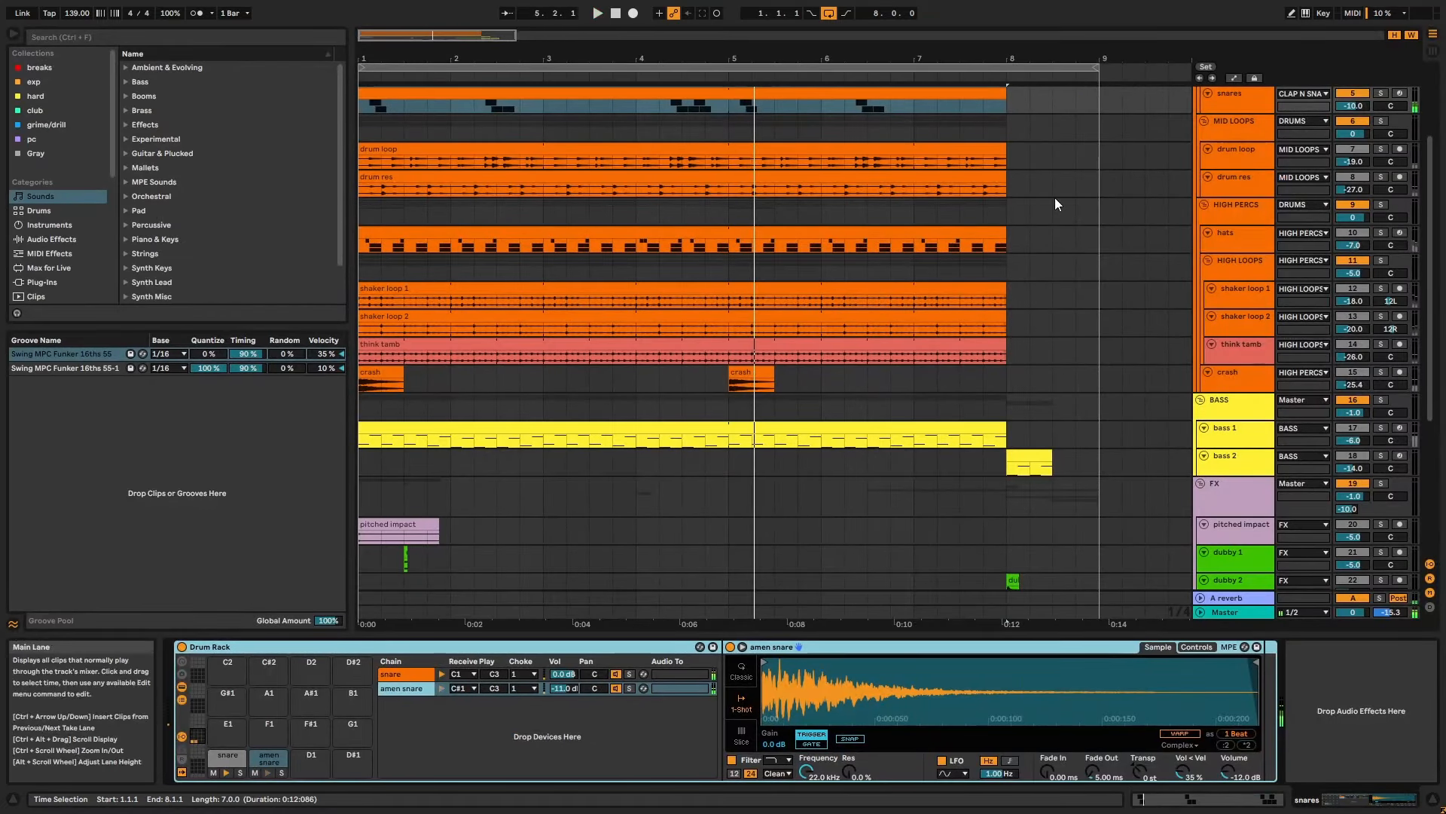
Solo and play the MID LOOPS group, and listen to the drum loop and drum res tracks one at a time.
scroll(1054, 197, up, 1)
click(1386, 156)
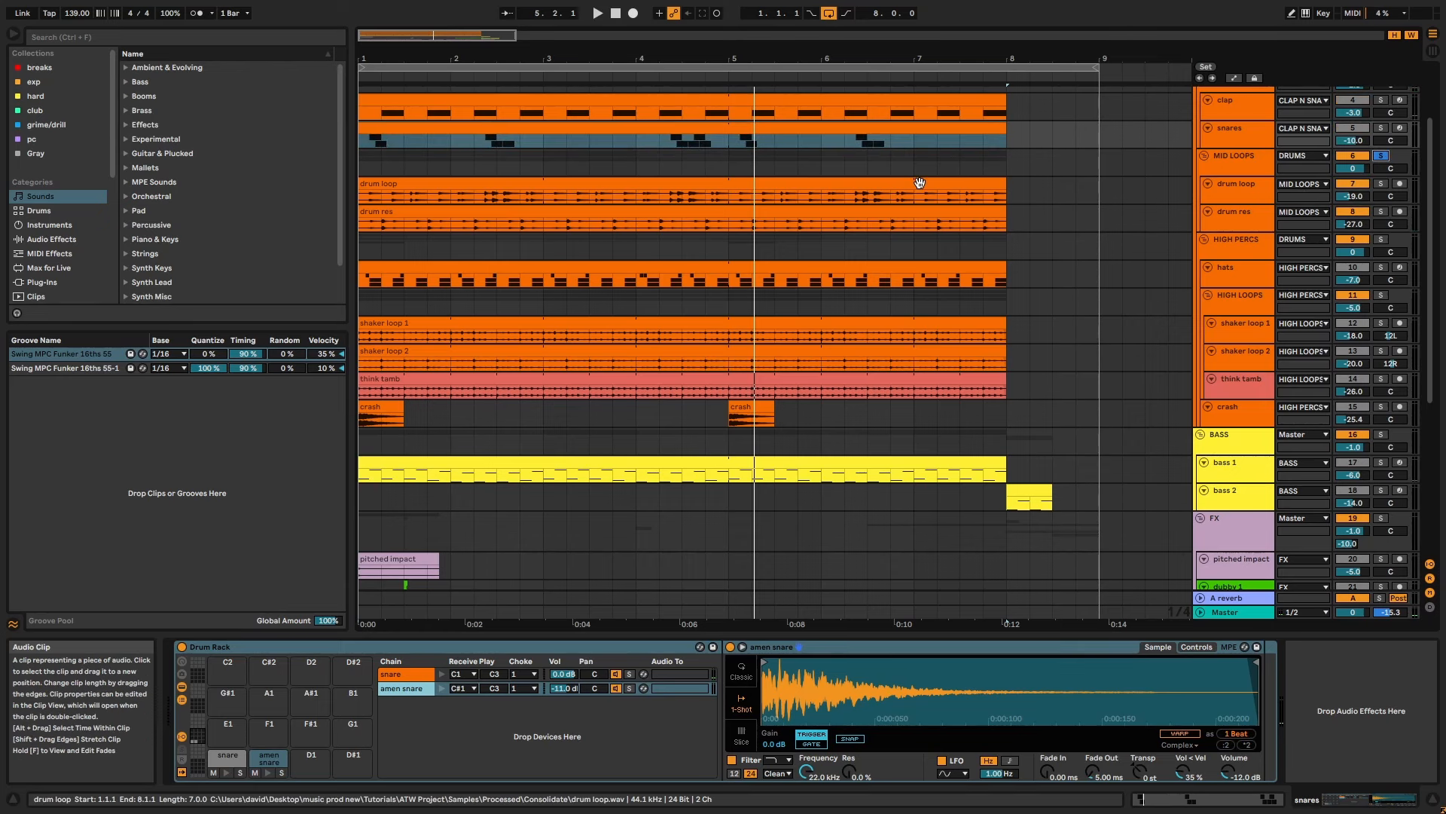
click(918, 185)
key(space)
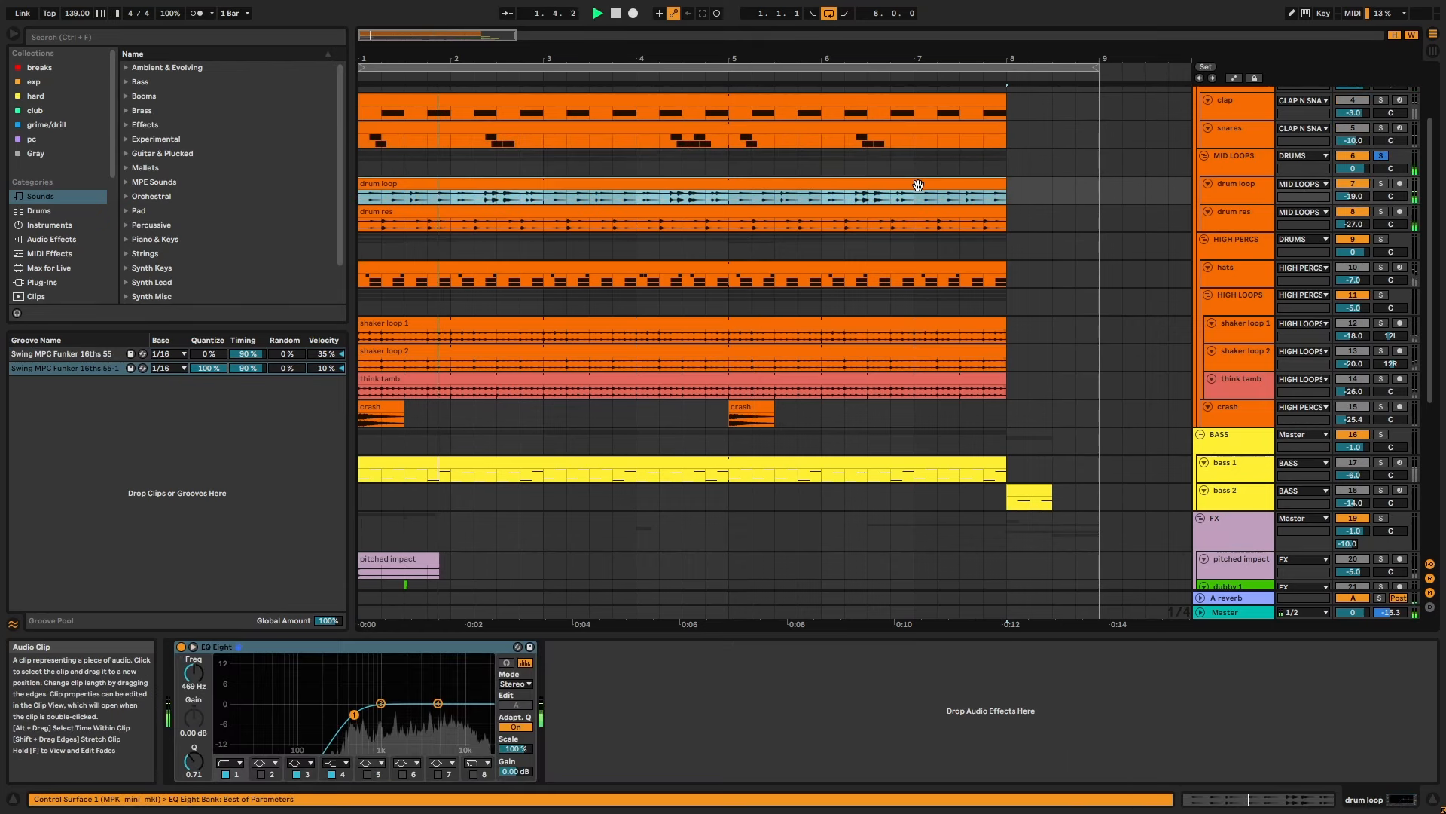
scroll(1228, 233, up, 2)
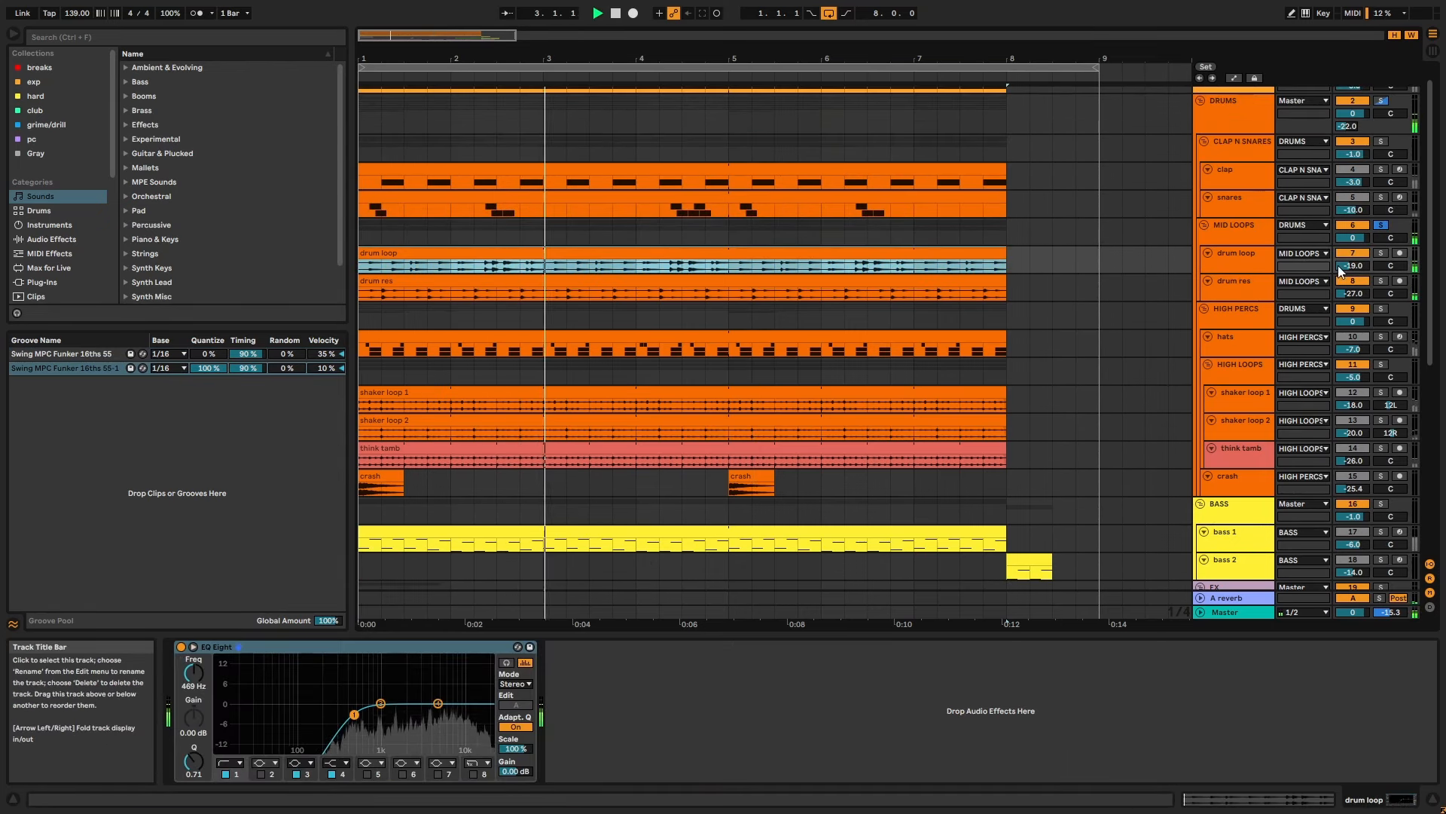
click(1381, 253)
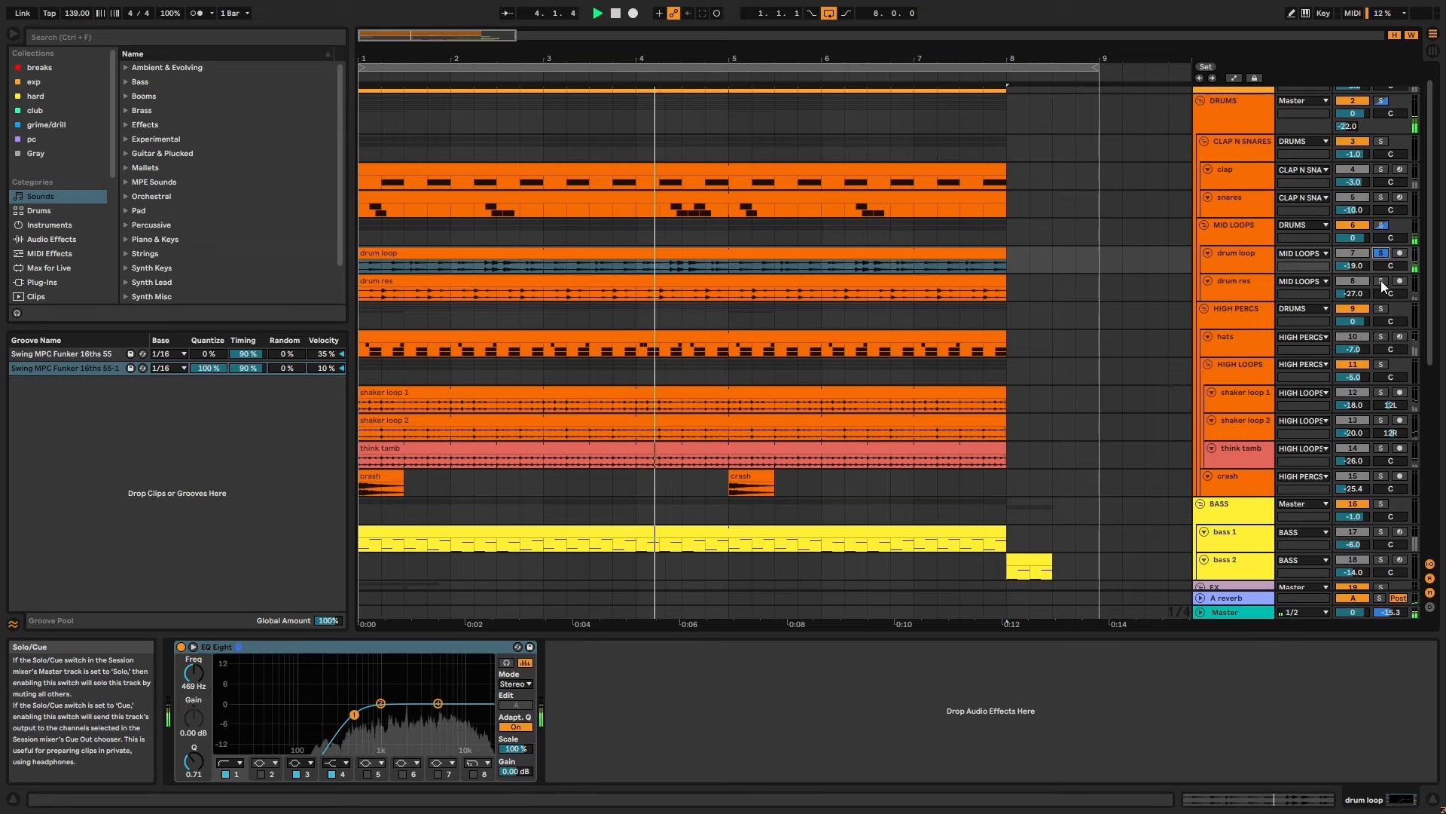
click(1381, 281)
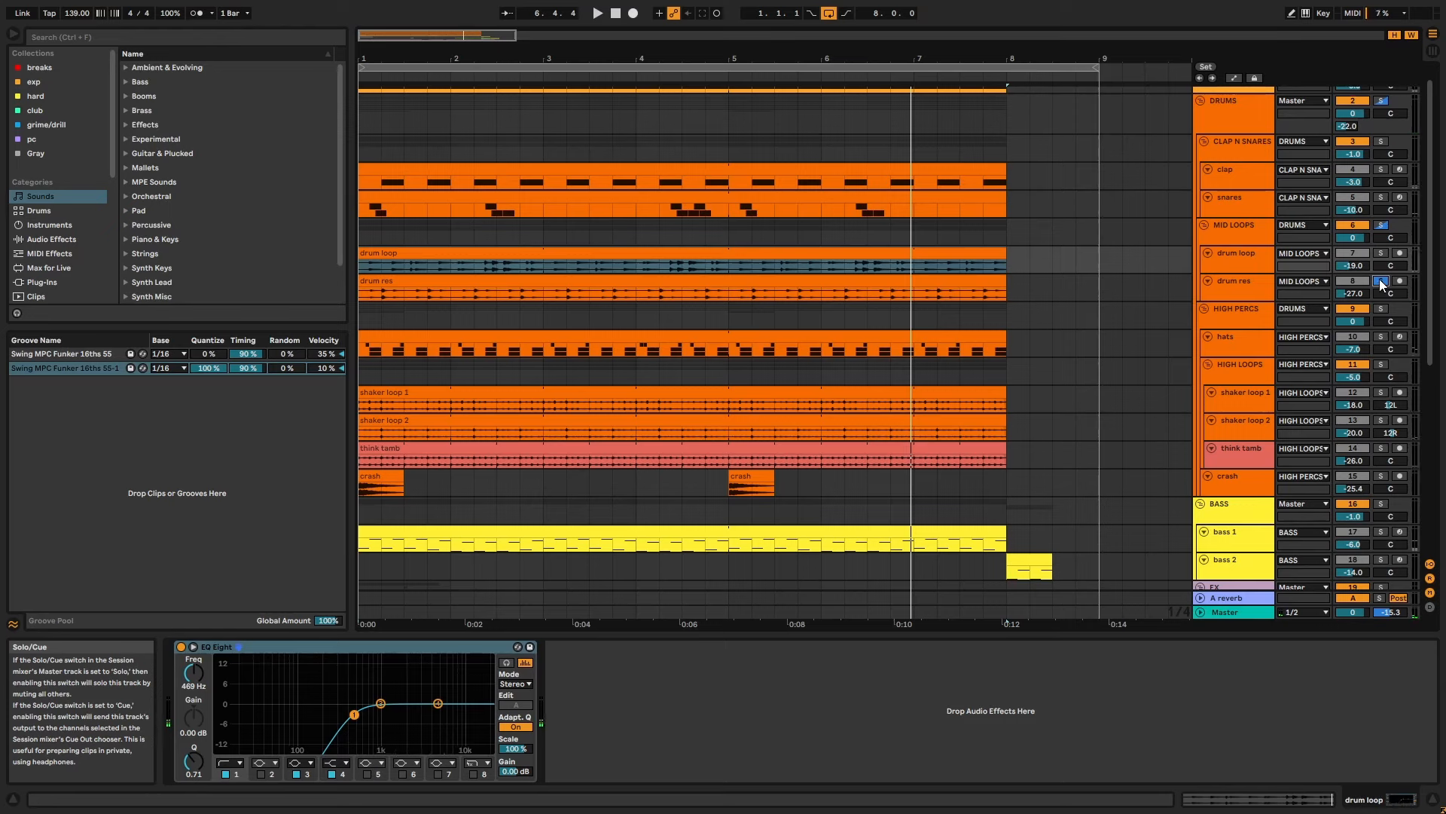
Check the drum loop and drum res tracks' EQ, inspect the drum res clip's warp and pitch settings, and return to the device view.
click(979, 256)
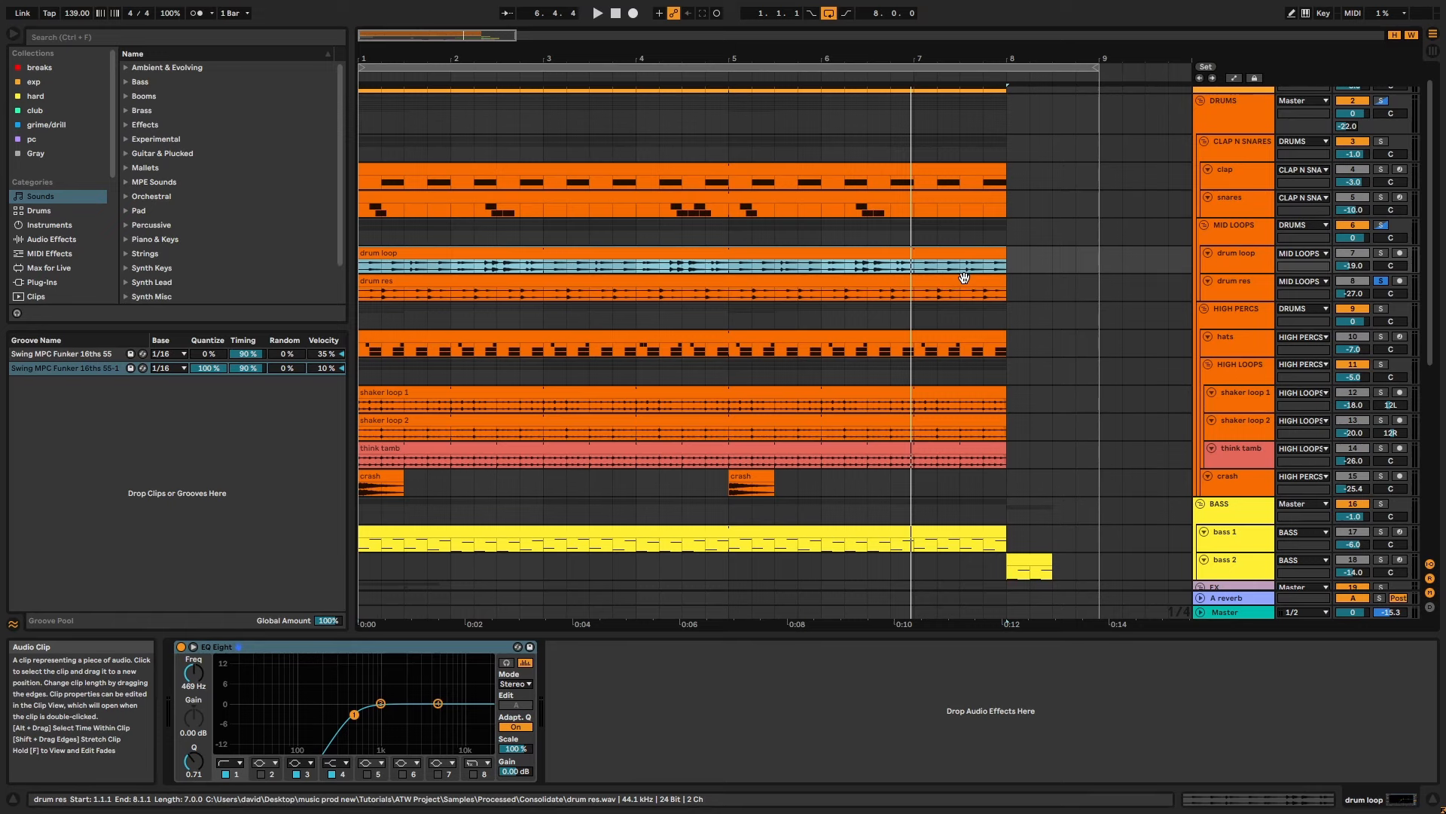
click(964, 278)
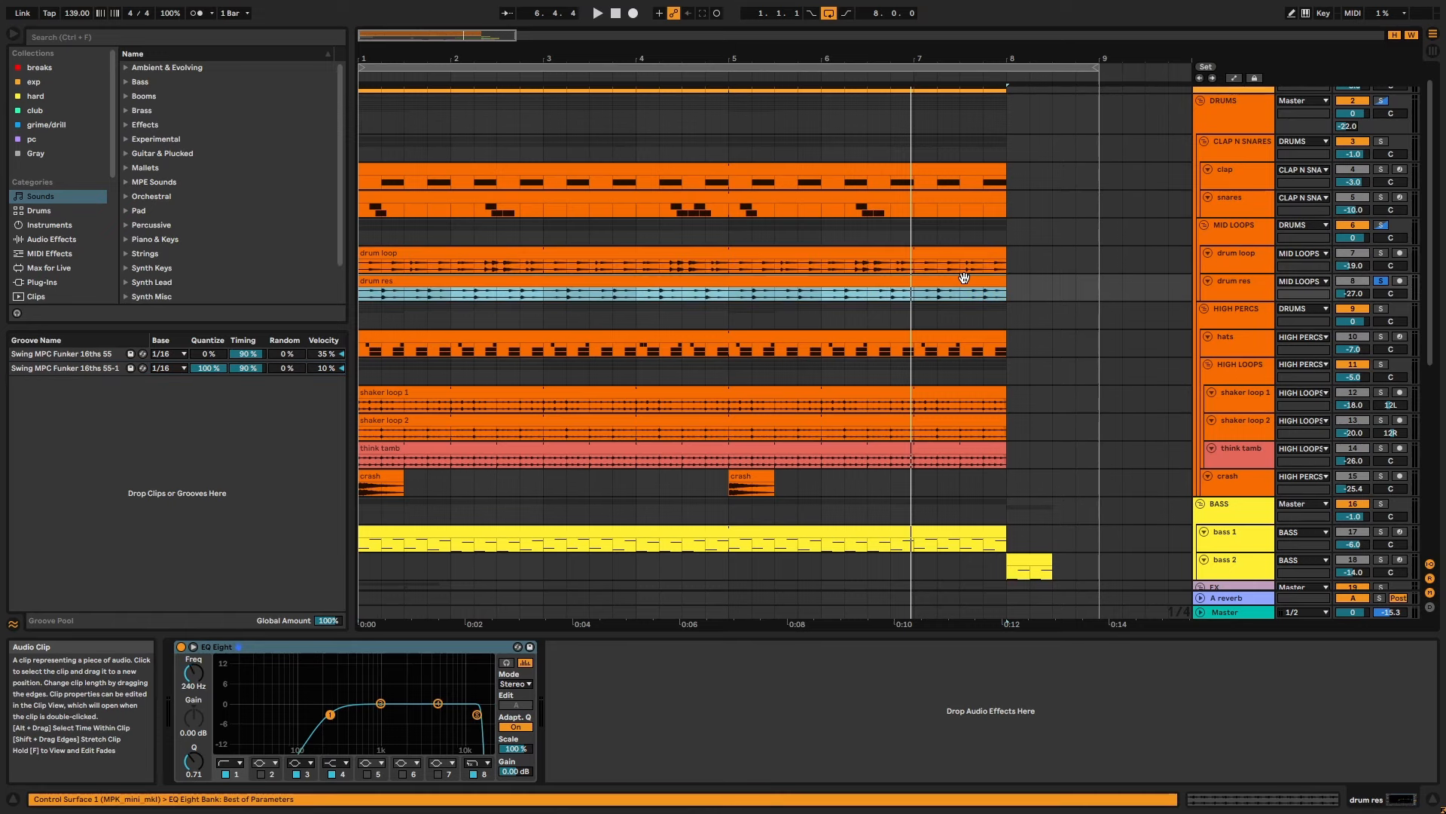
double_click(964, 278)
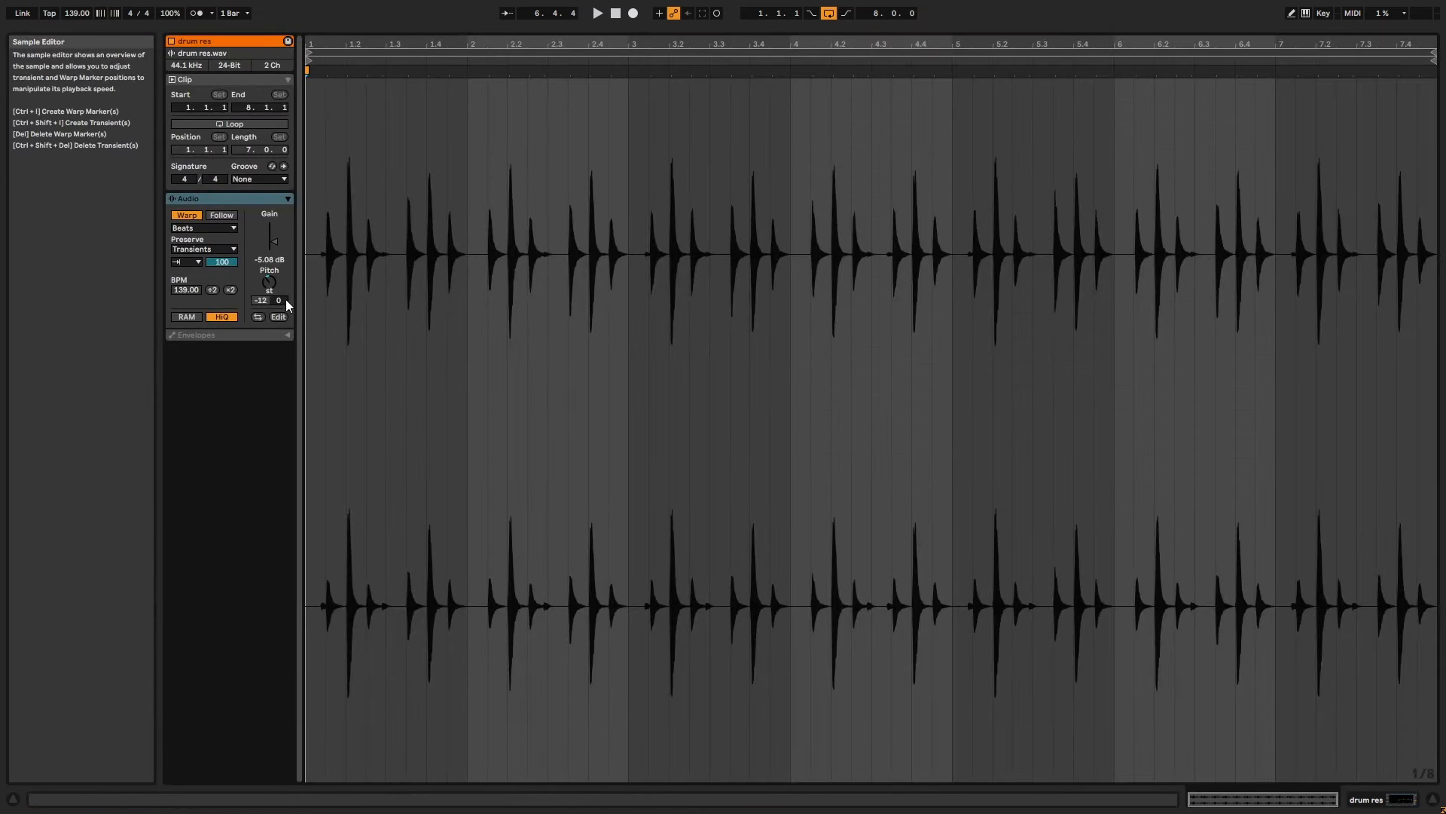
key(shift+Tab)
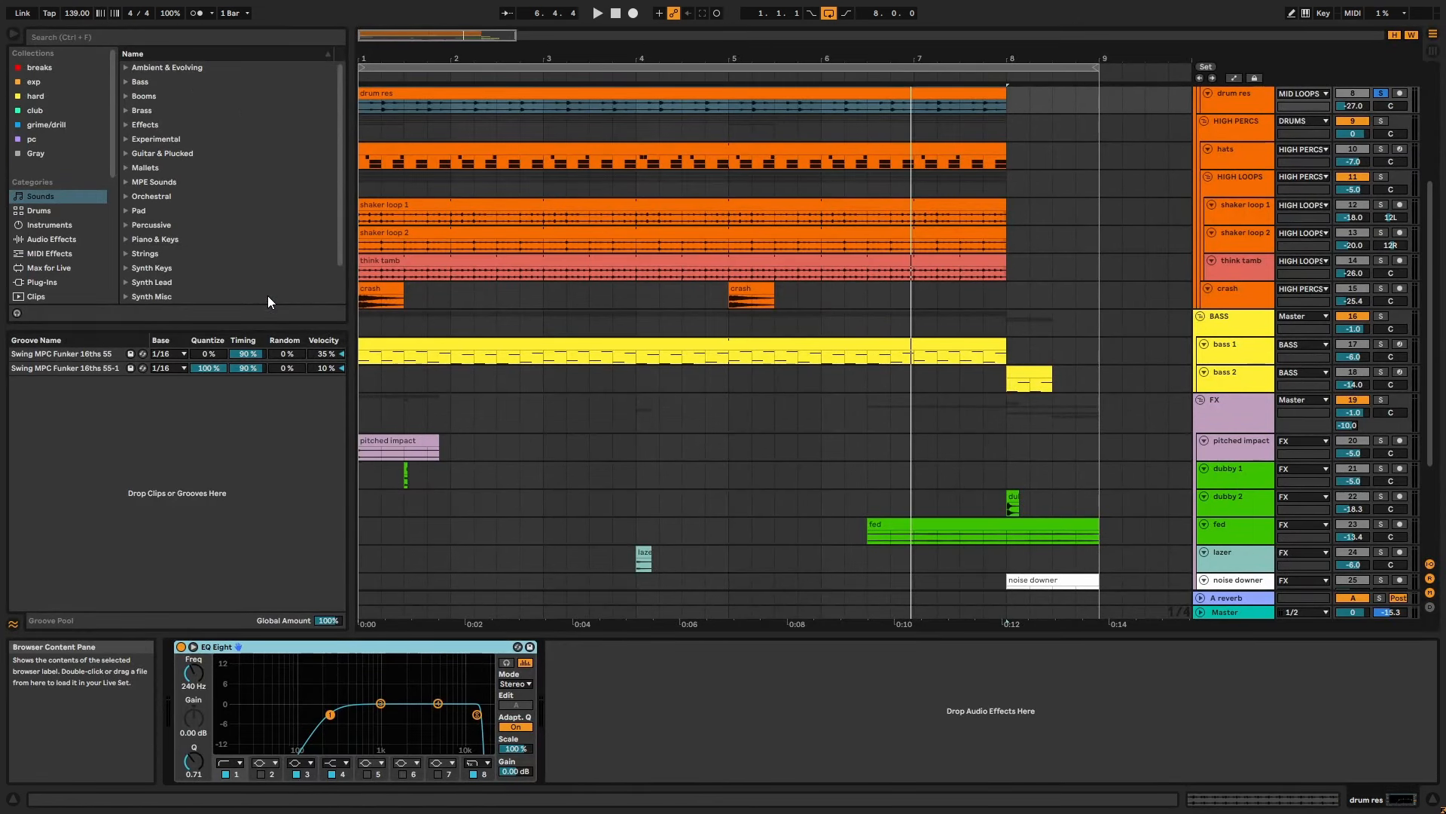
scroll(933, 259, up, 5)
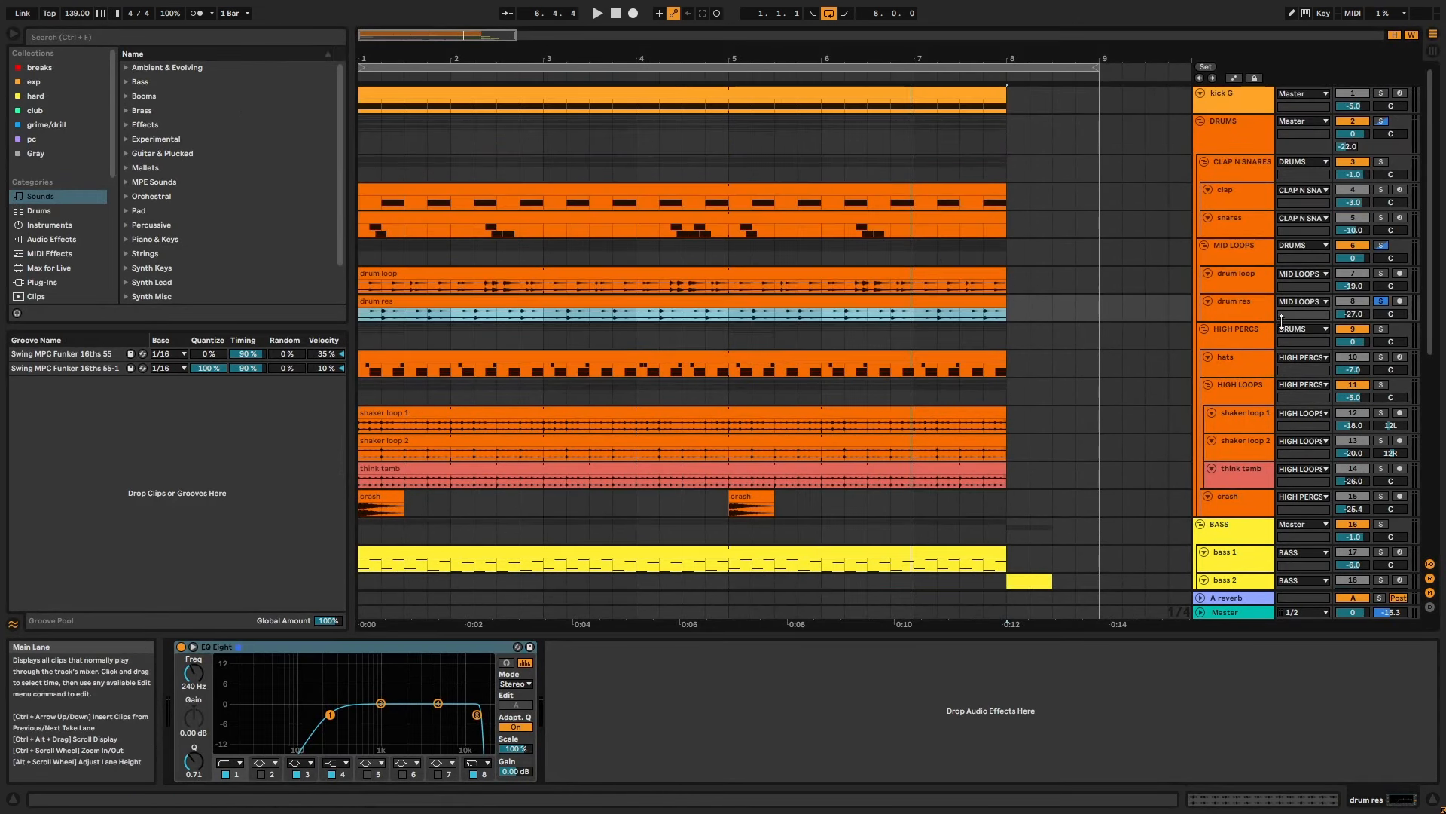
Unsolo drum res, play the full arrangement, and toggle the MID LOOPS group off, on and off again to compare the groove.
click(1383, 302)
key(space)
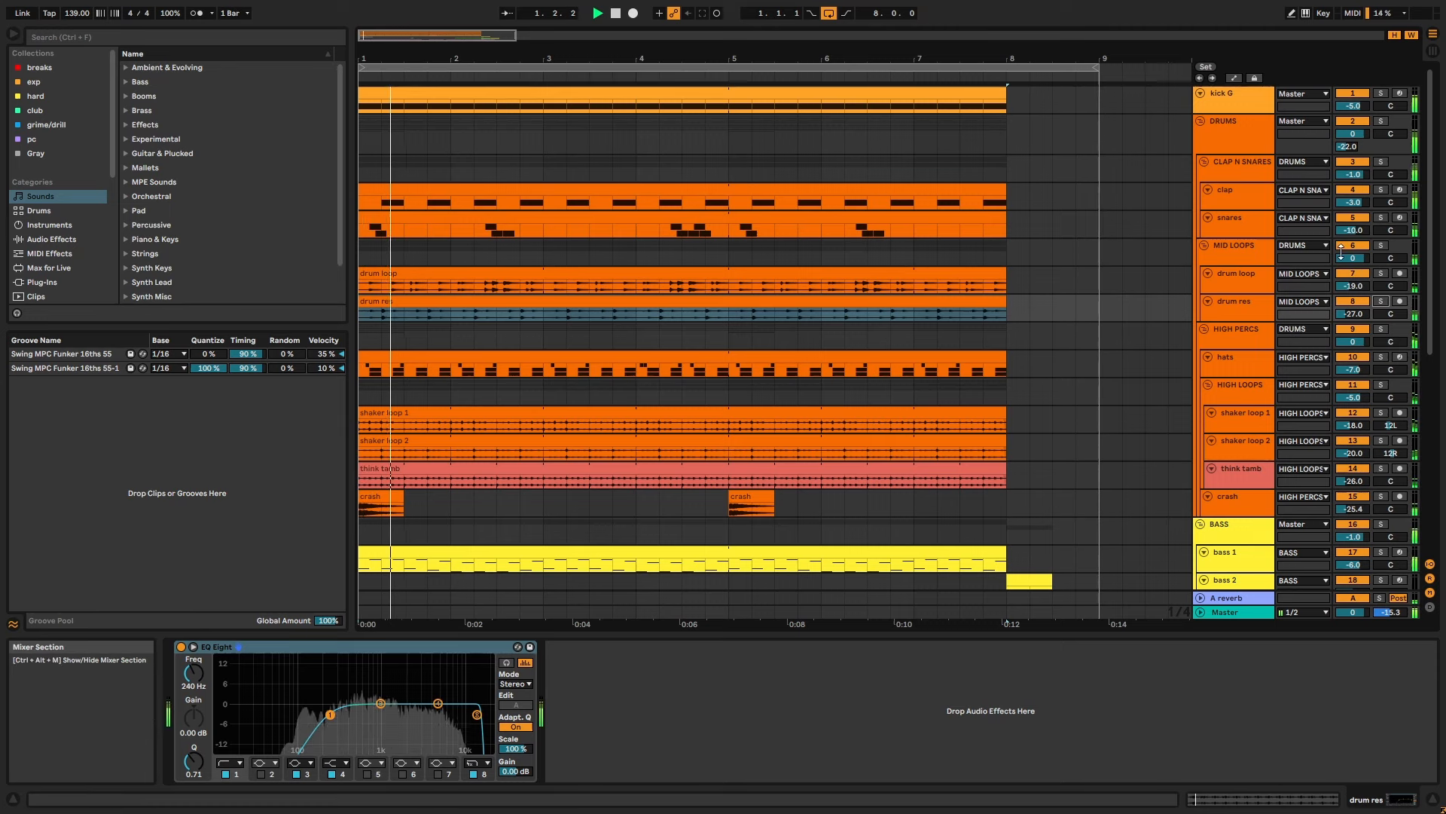
click(1347, 247)
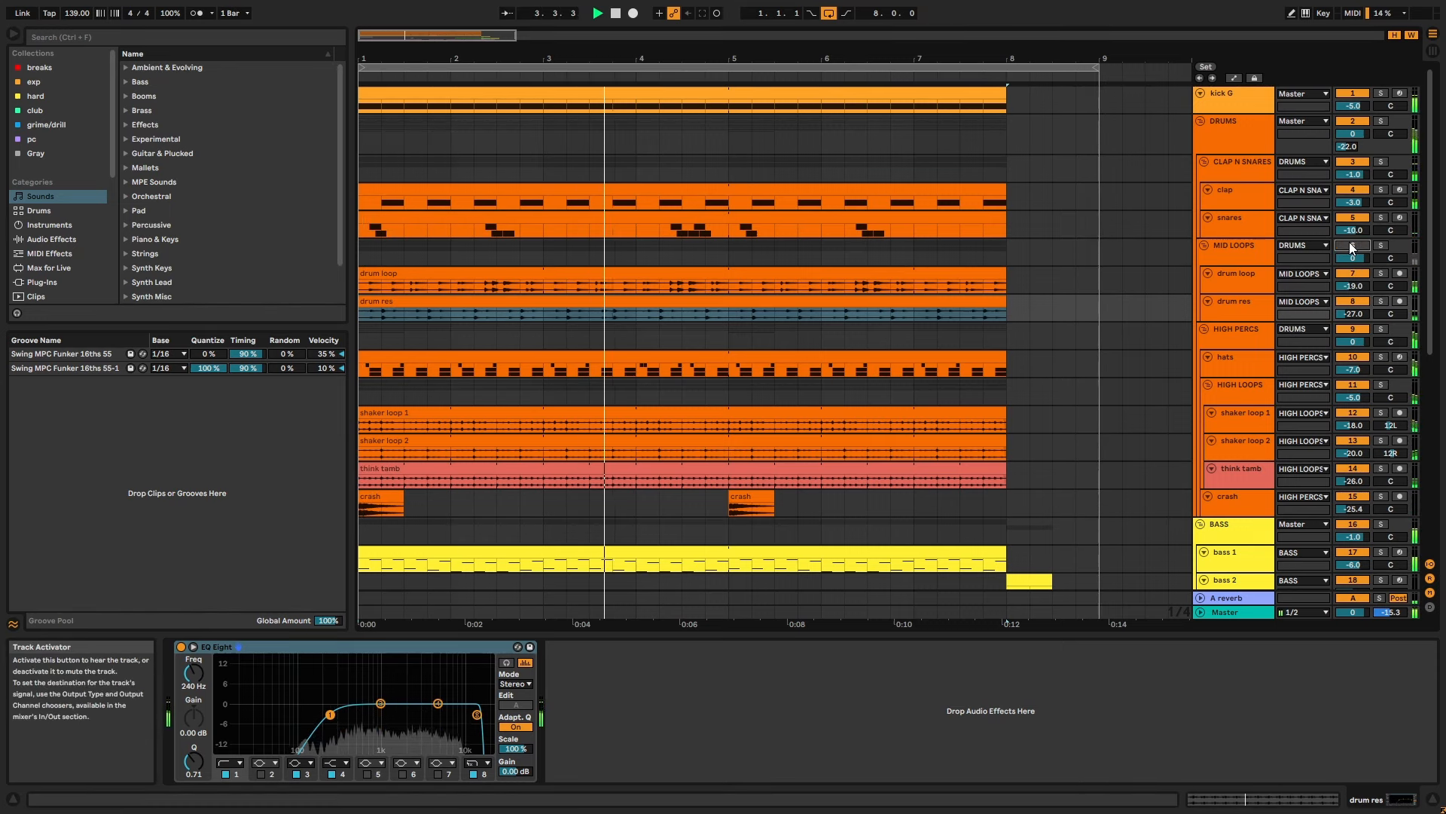
click(1351, 247)
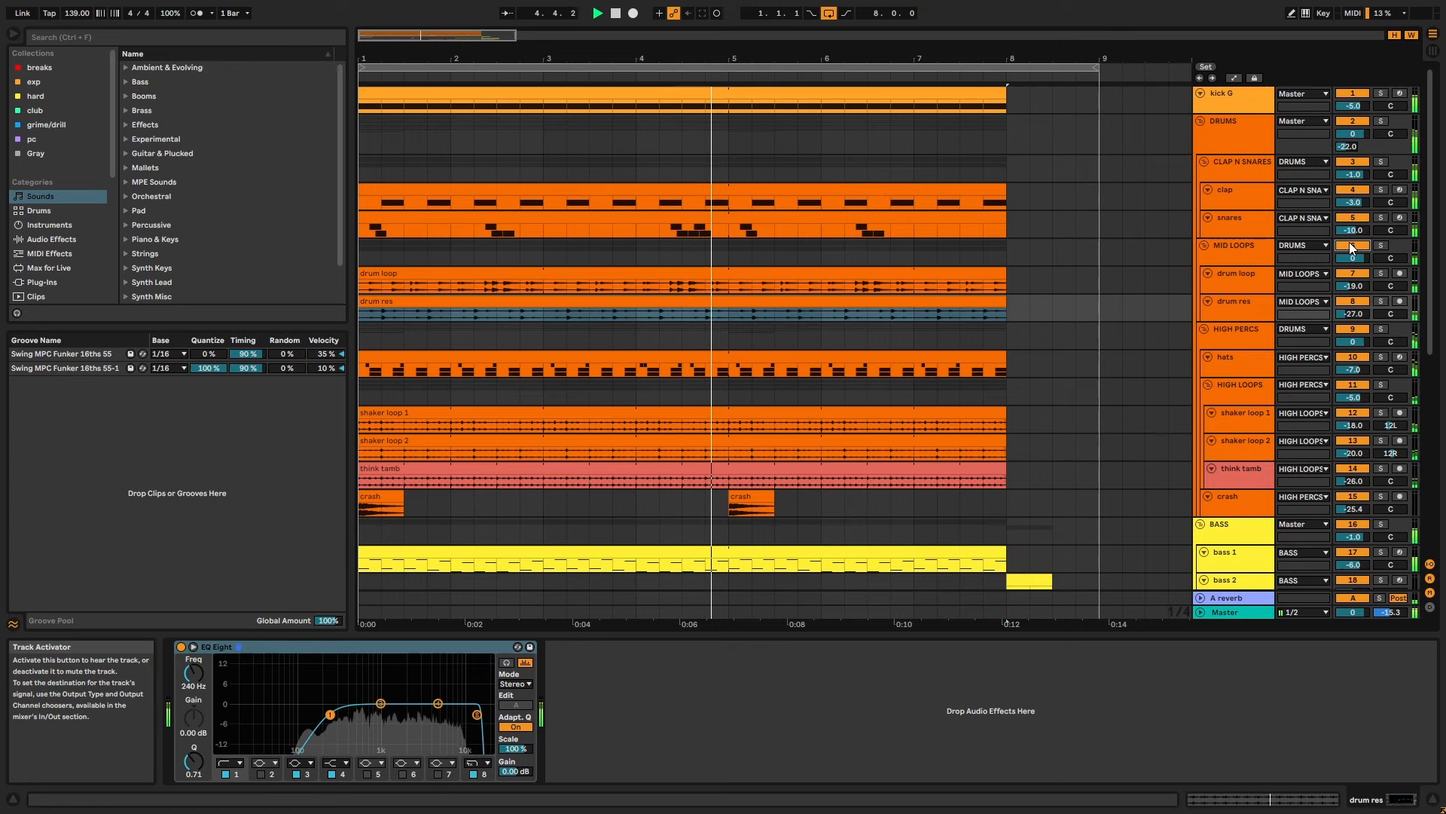
click(1352, 247)
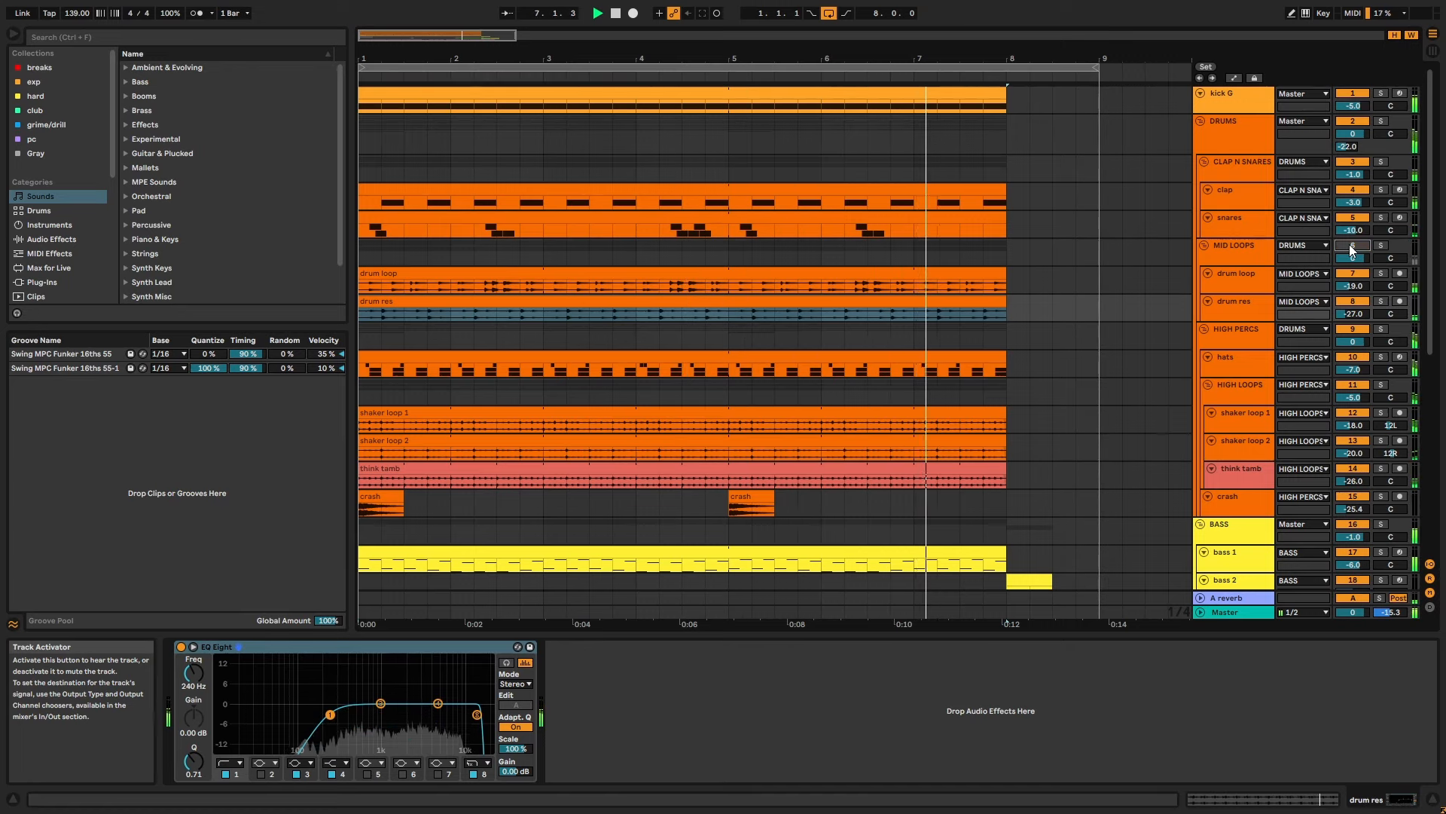
Select the Swing MPC Funker 16ths 55 groove and review the drum loop, drum res and crash clips.
click(92, 353)
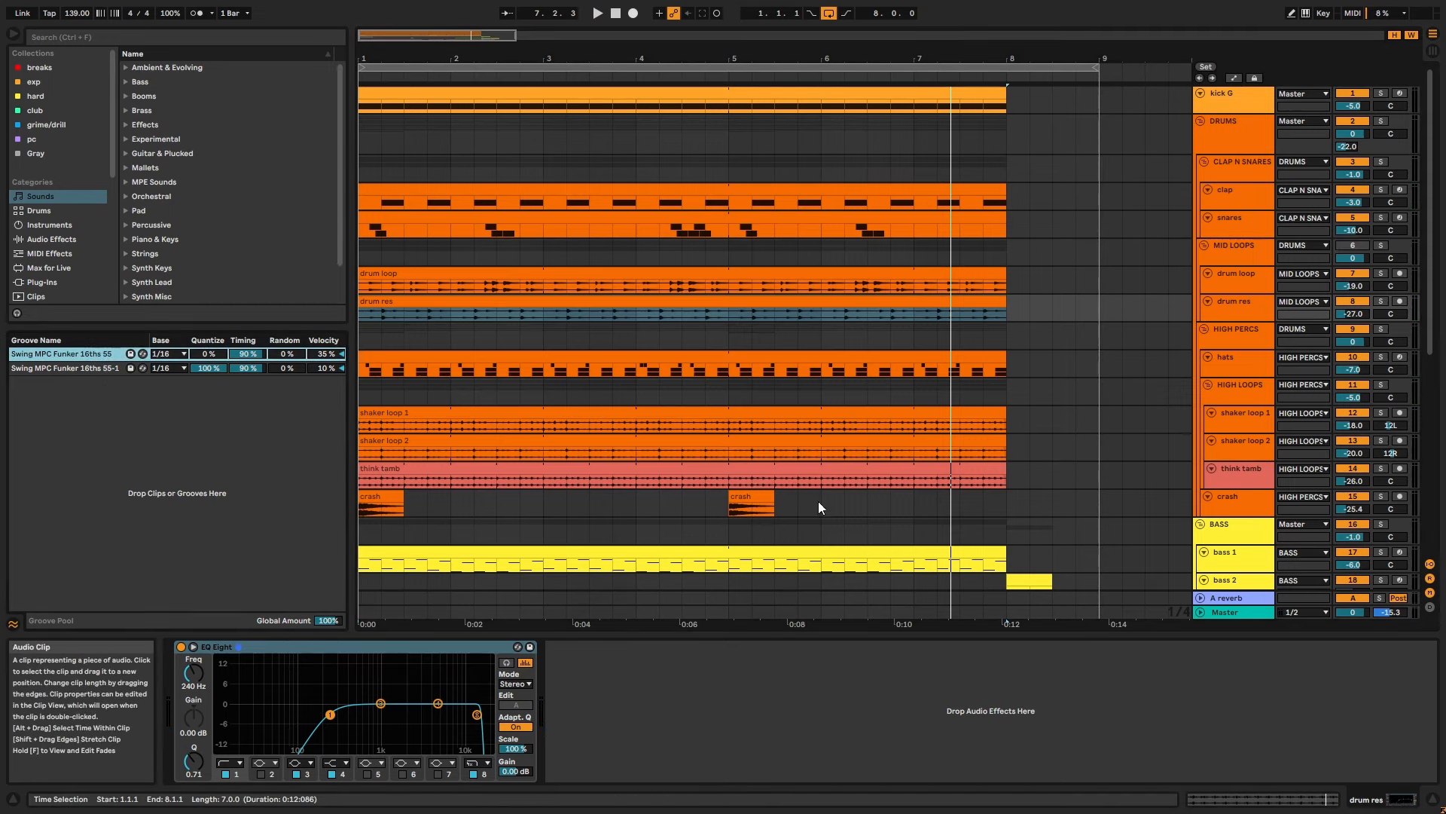
click(725, 276)
click(725, 301)
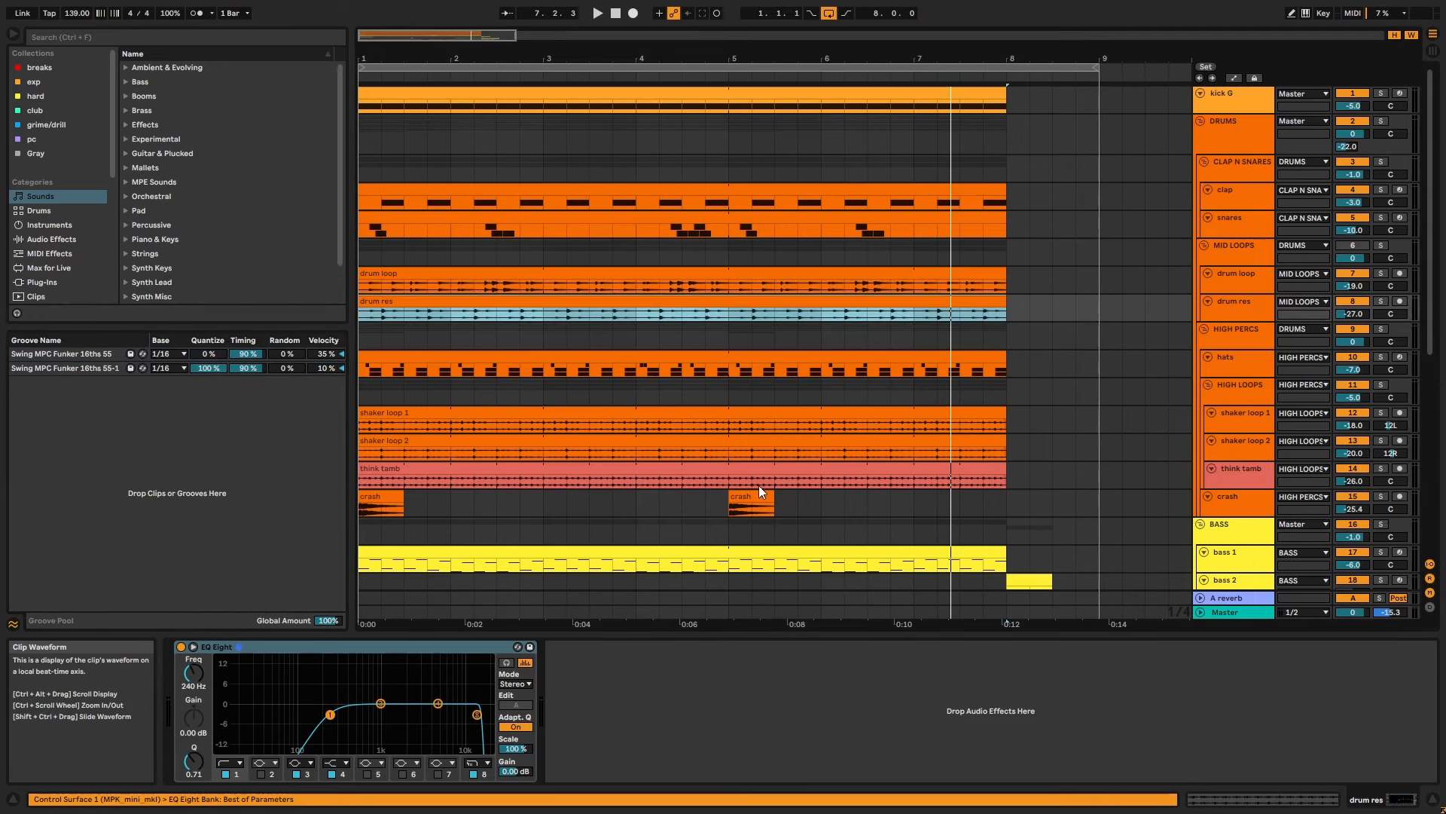
click(753, 502)
shift+click(372, 495)
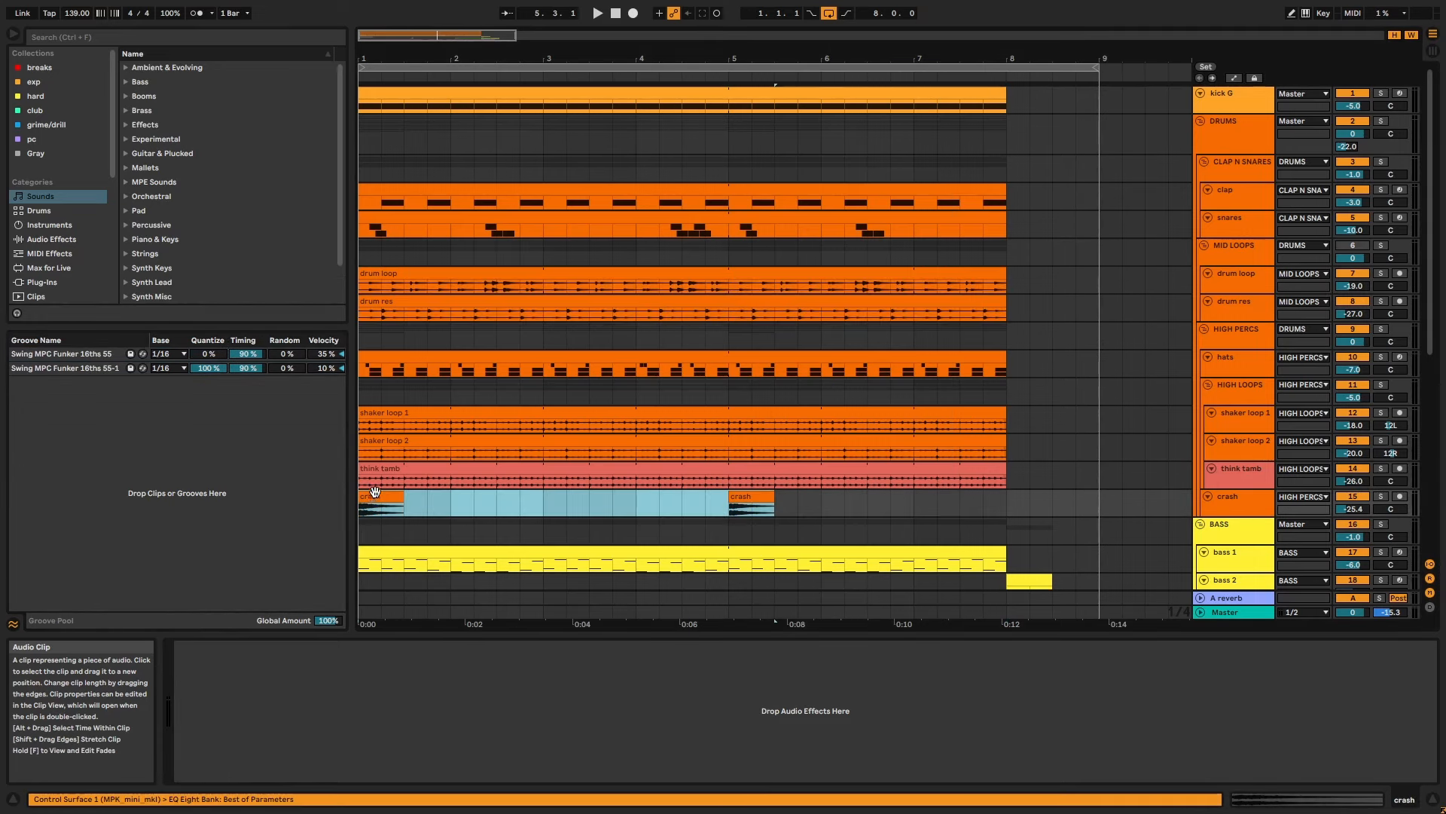
Select the Swing MPC Funker 16ths 55-1 groove, inspect the drum loop clip's settings, and return to its device view.
click(93, 369)
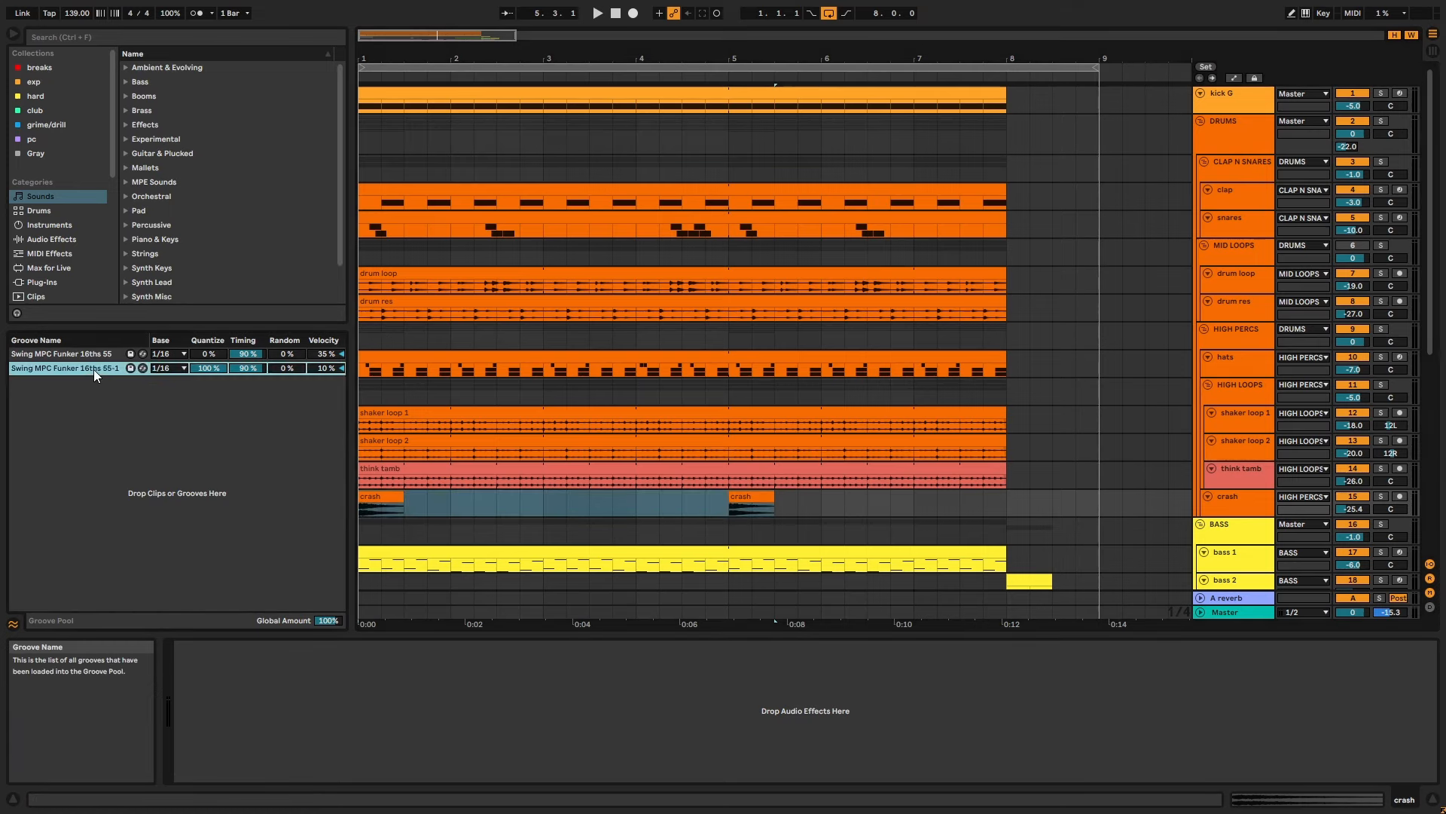
double_click(414, 276)
key(shift+Tab)
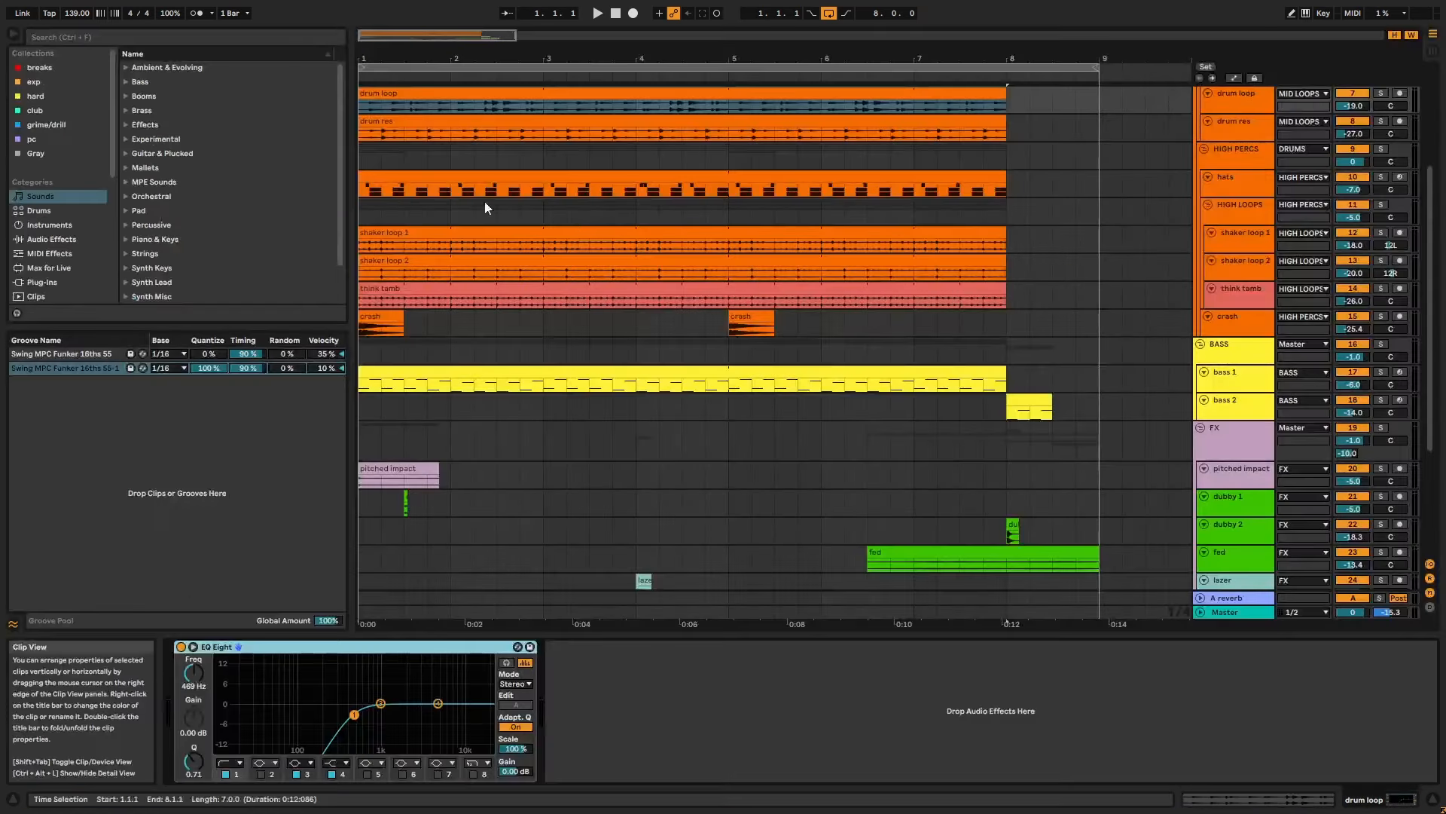
Open the drum res clip to check its groove and warp settings, and return to the arrangement.
scroll(640, 223, up, 1)
double_click(617, 164)
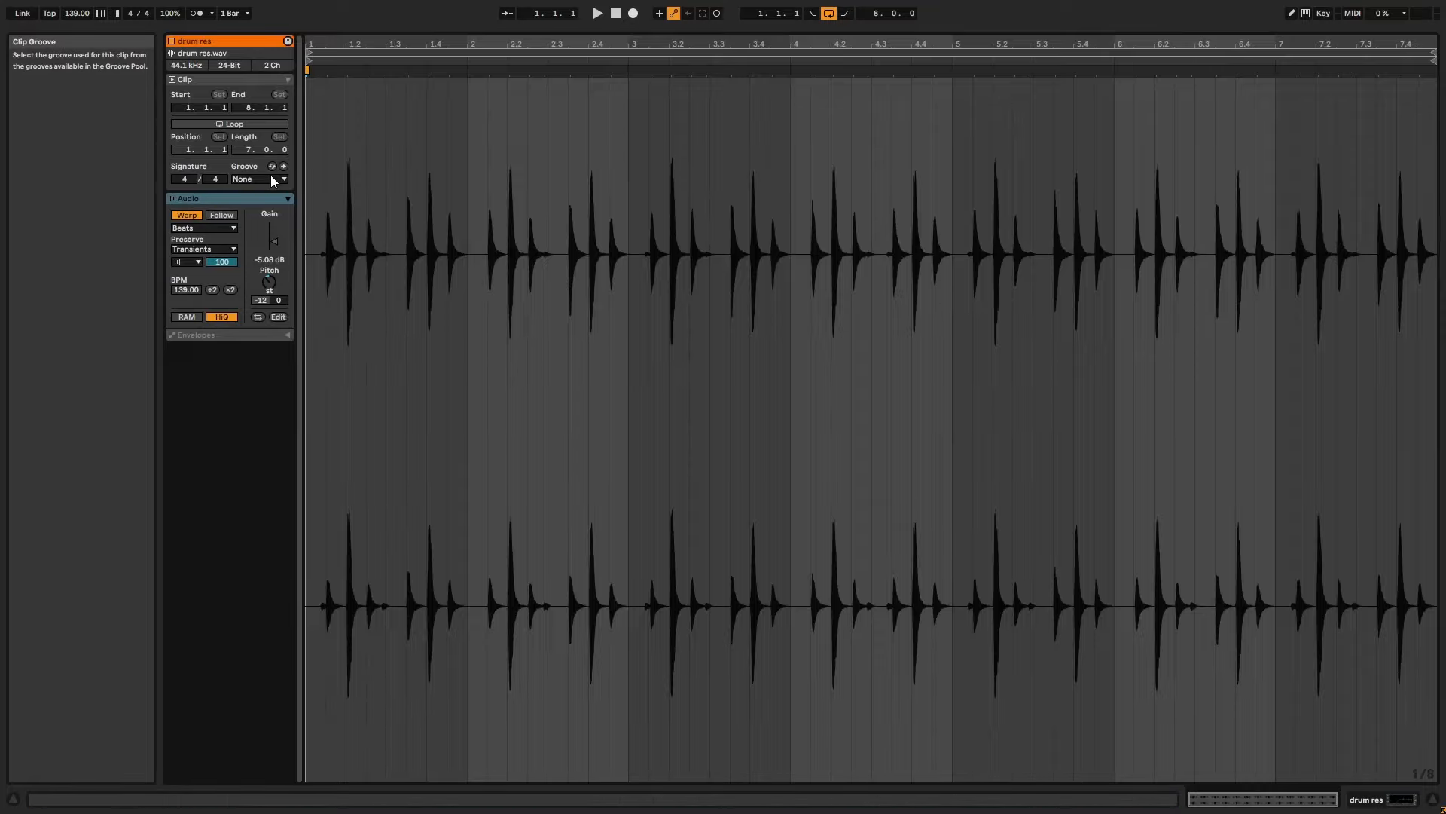
key(shift+Tab)
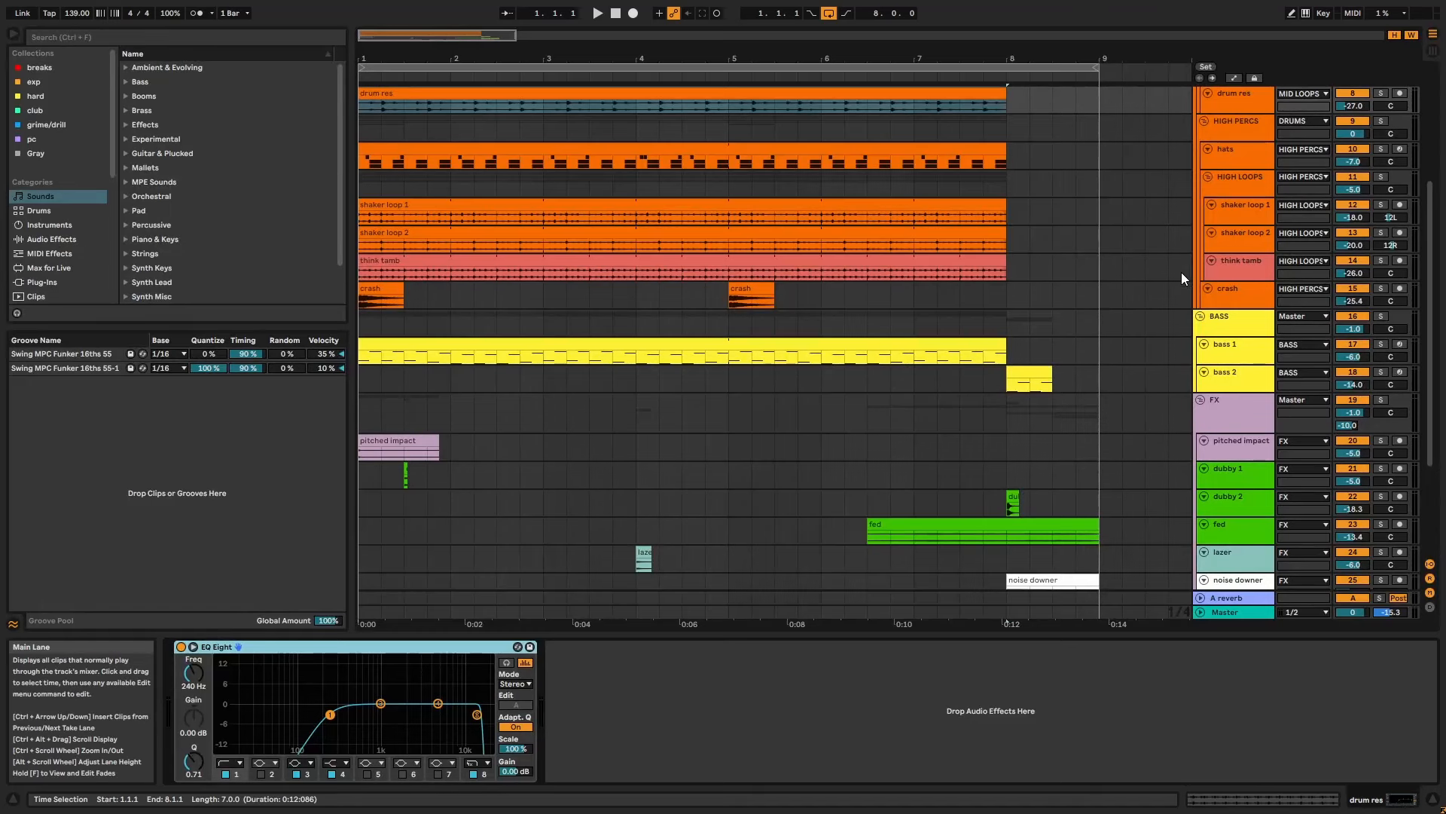
Inspect the HIGH PERCS group's objekt hat redux vinyl sat rack, viewing both the redux vinyl chain and the second chain.
scroll(1181, 273, up, 3)
click(1231, 298)
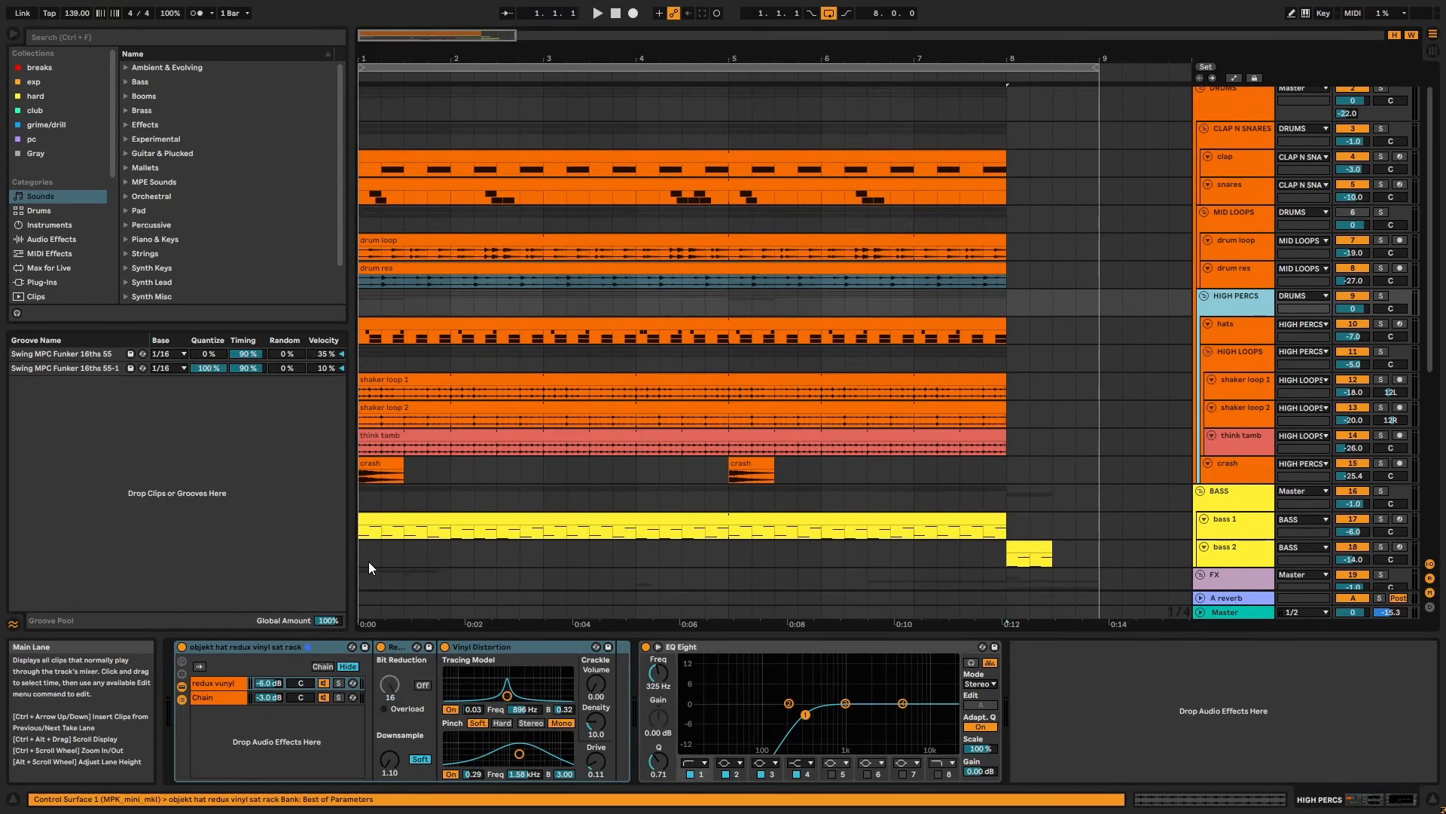
click(301, 645)
click(231, 690)
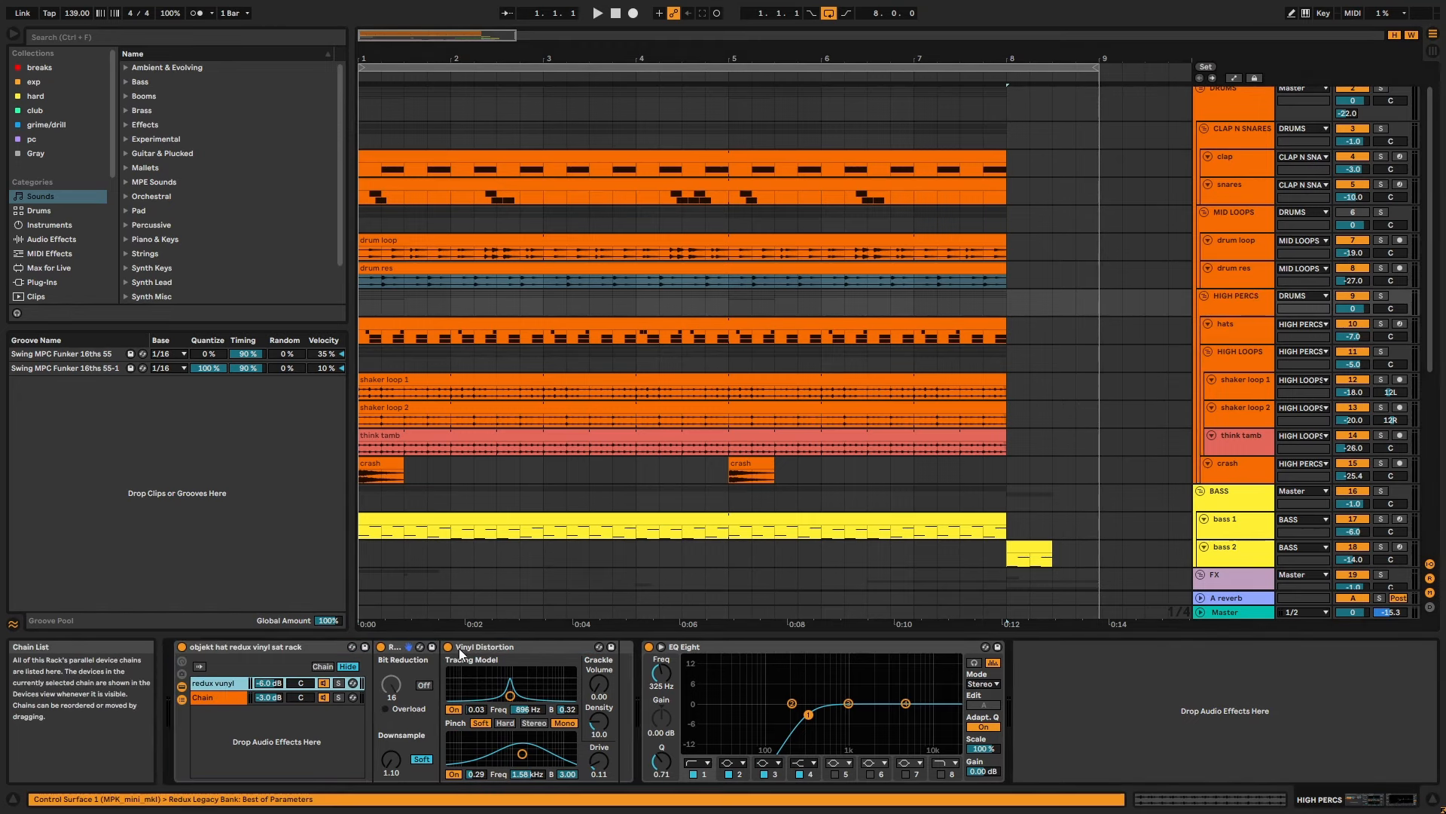
click(205, 699)
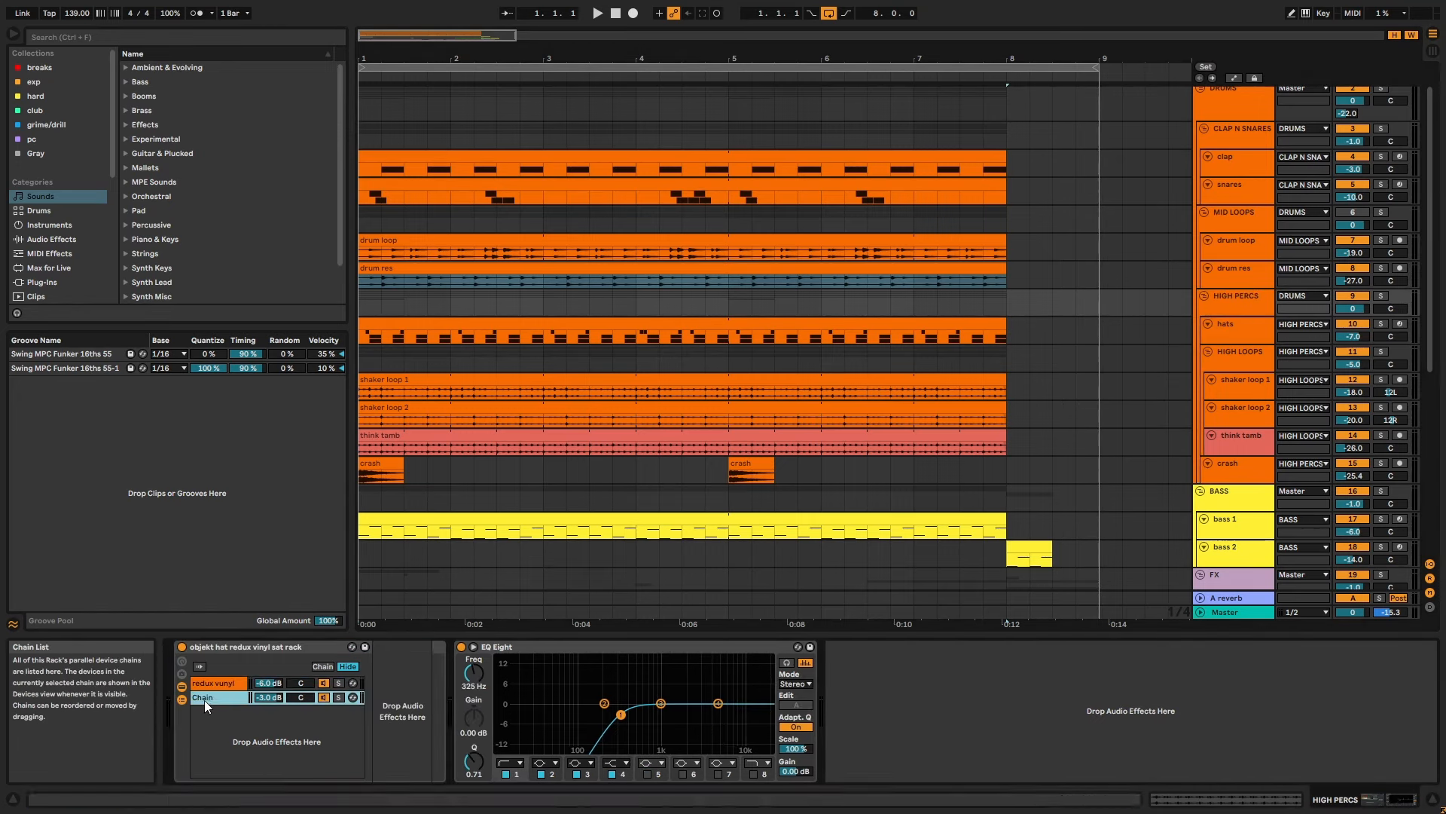
Solo and play the HIGH PERCS group, switching its objekt hat redux vinyl sat rack off and on to compare.
click(1380, 296)
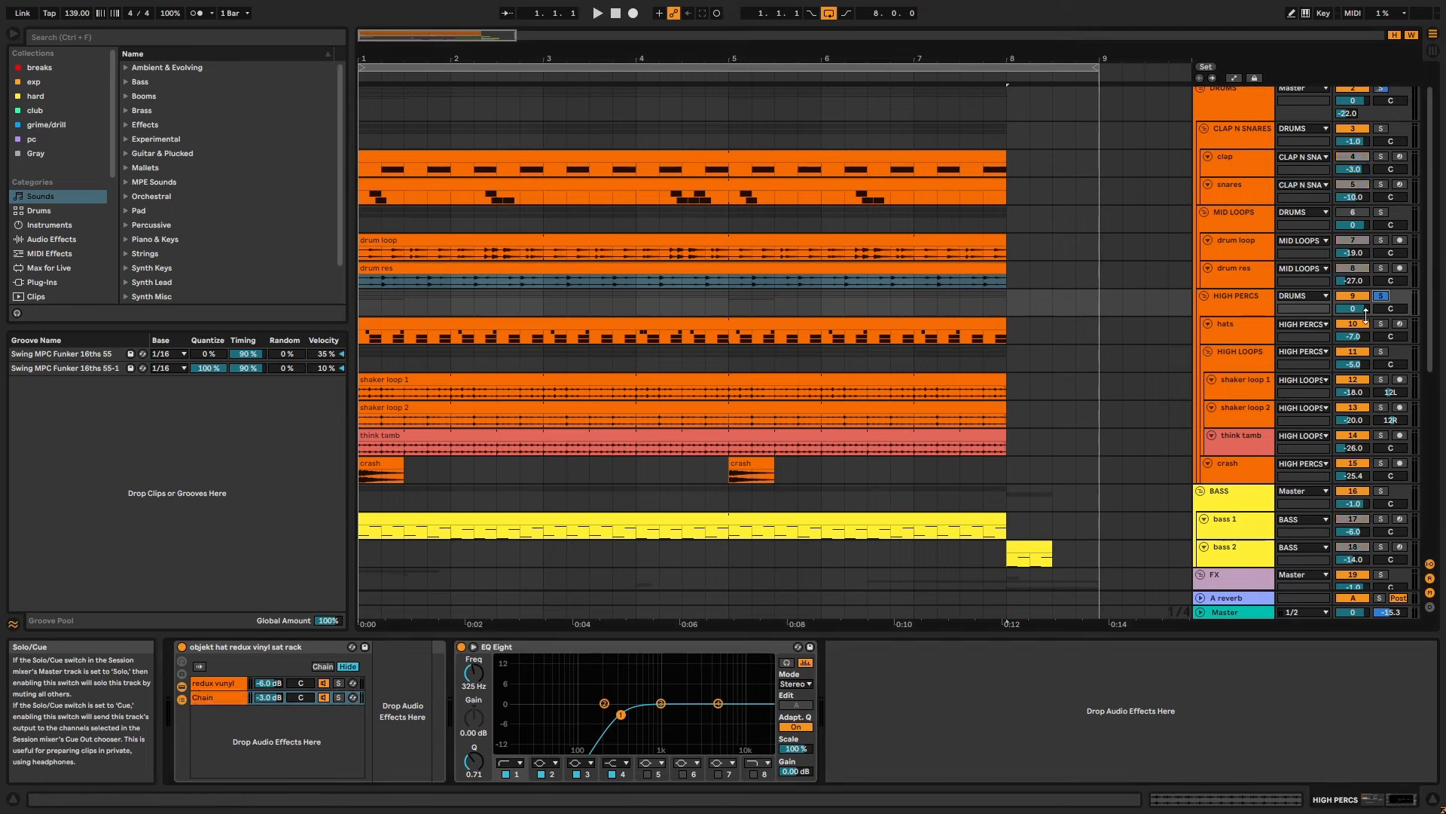
key(space)
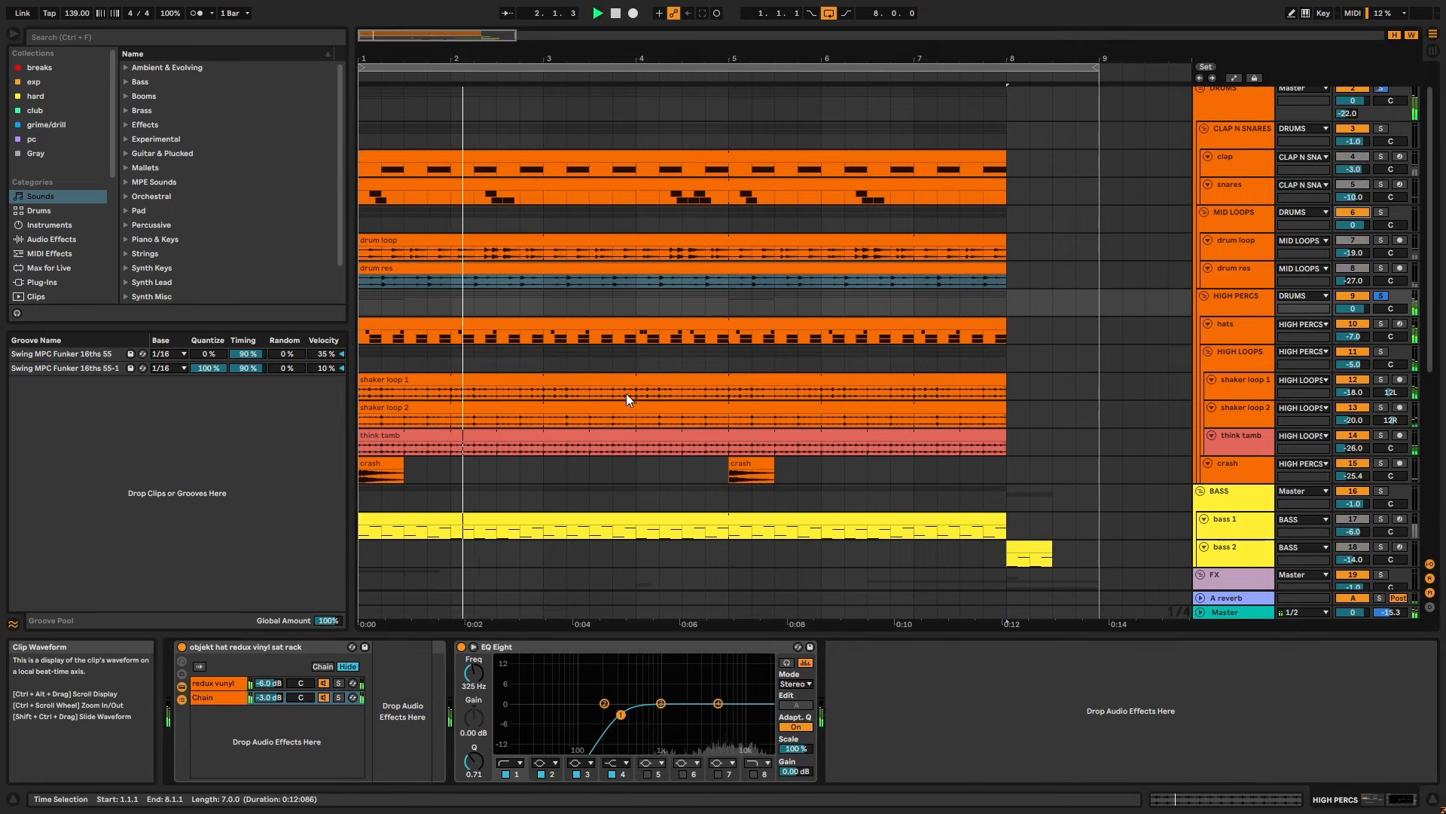
click(183, 646)
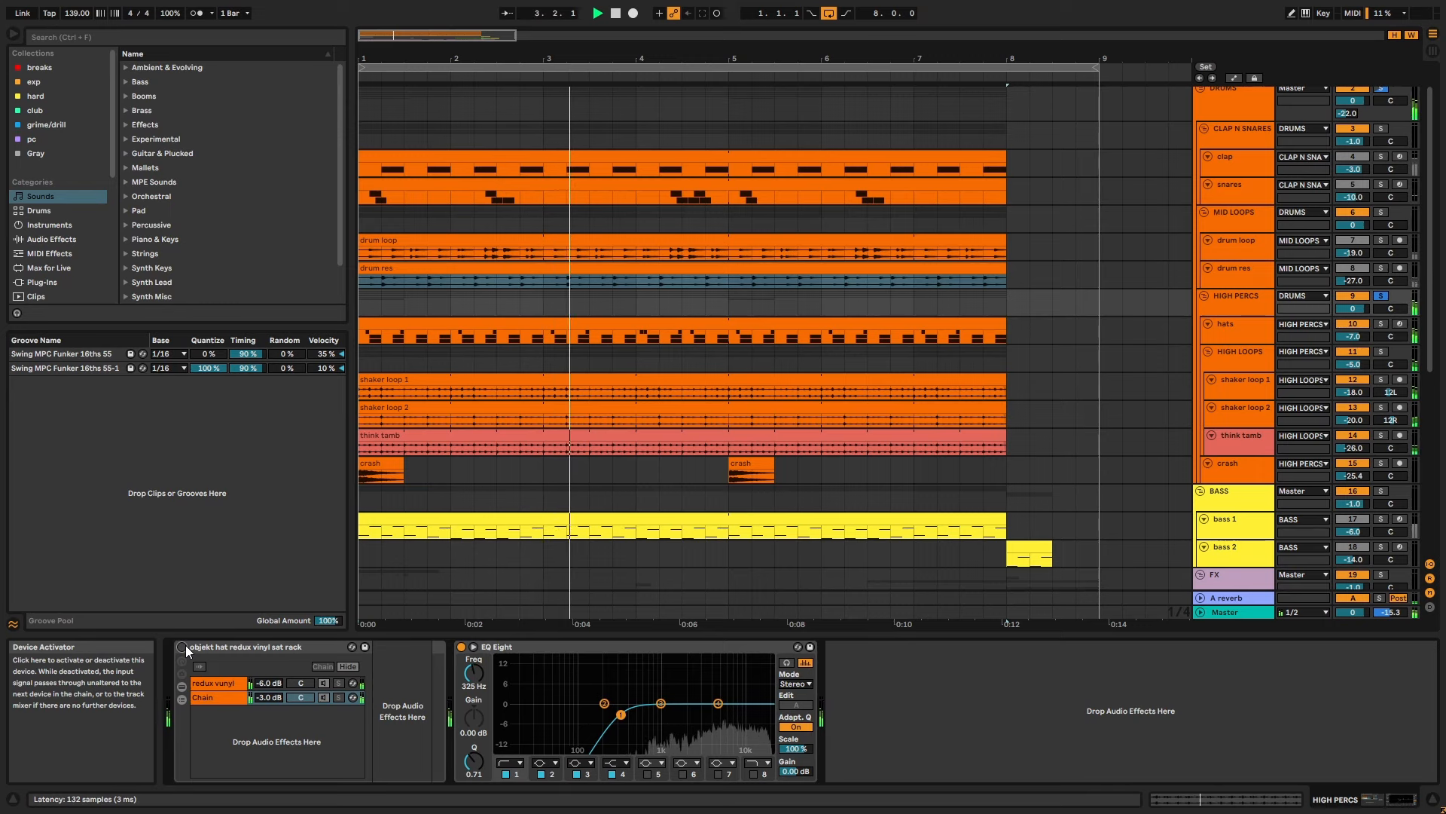
click(183, 647)
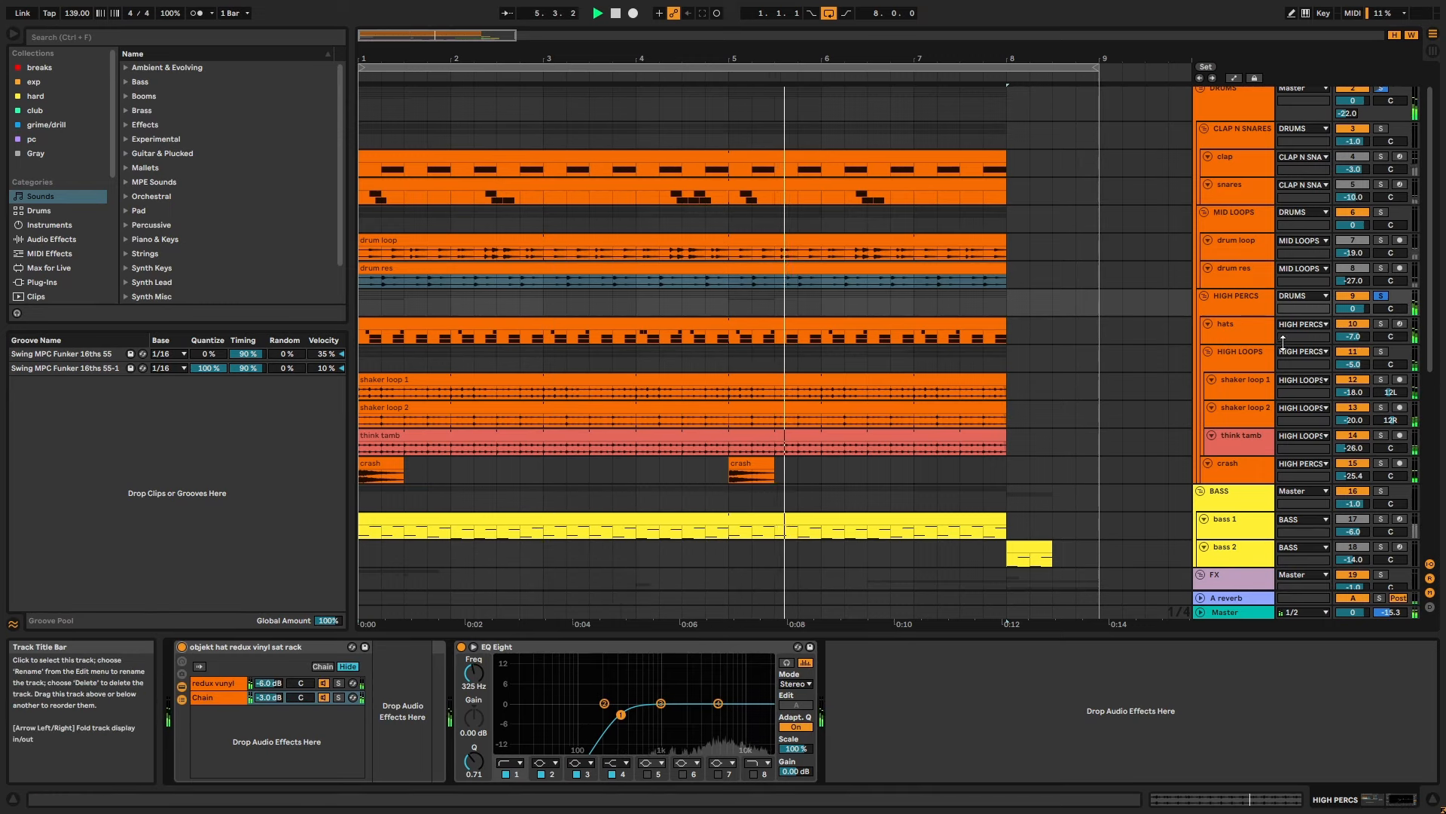
Solo the hats track, inspect its Drum Rack's hat 1 chain, and review the hats clip's MIDI notes during playback.
click(1240, 336)
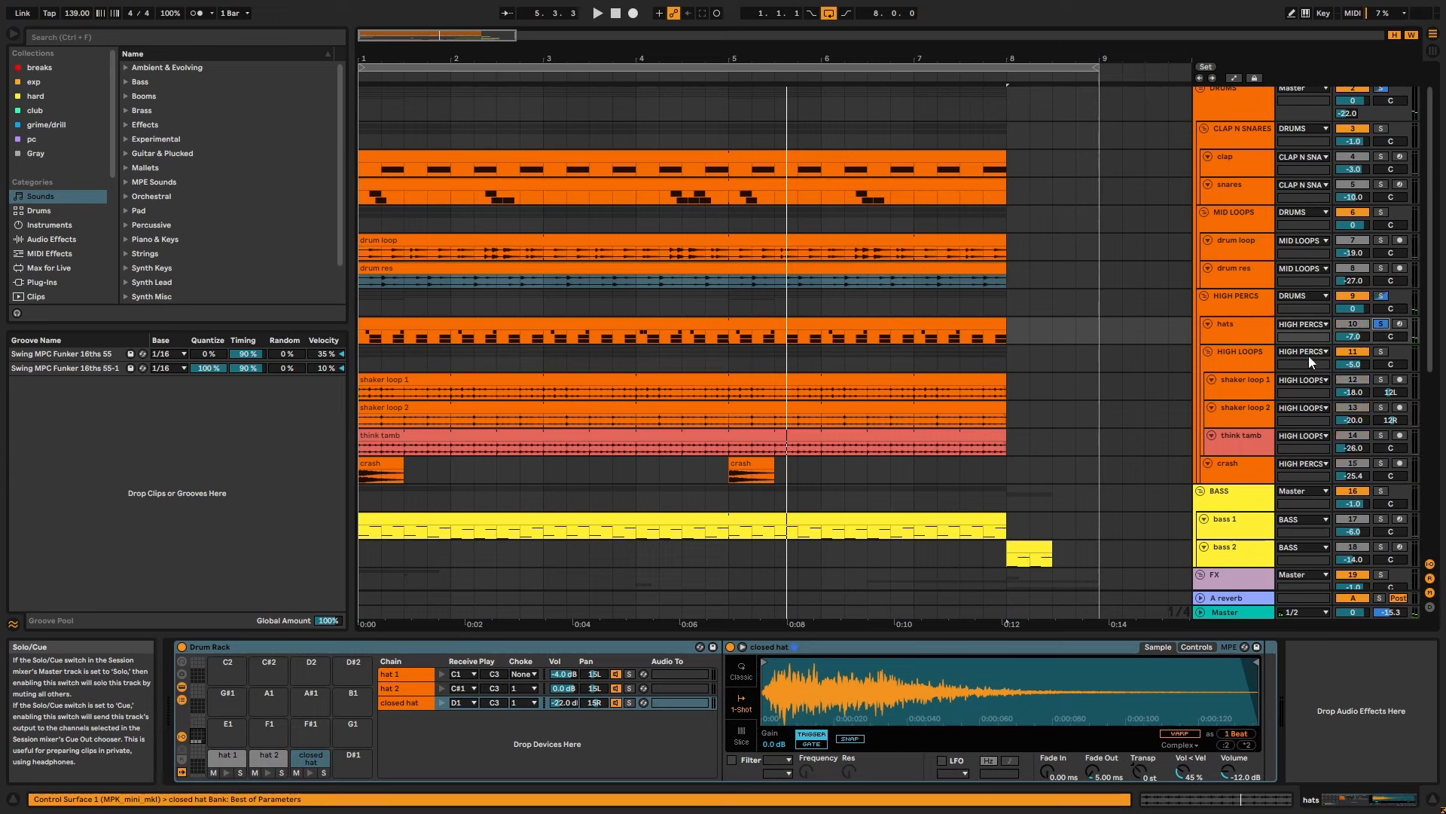
click(400, 675)
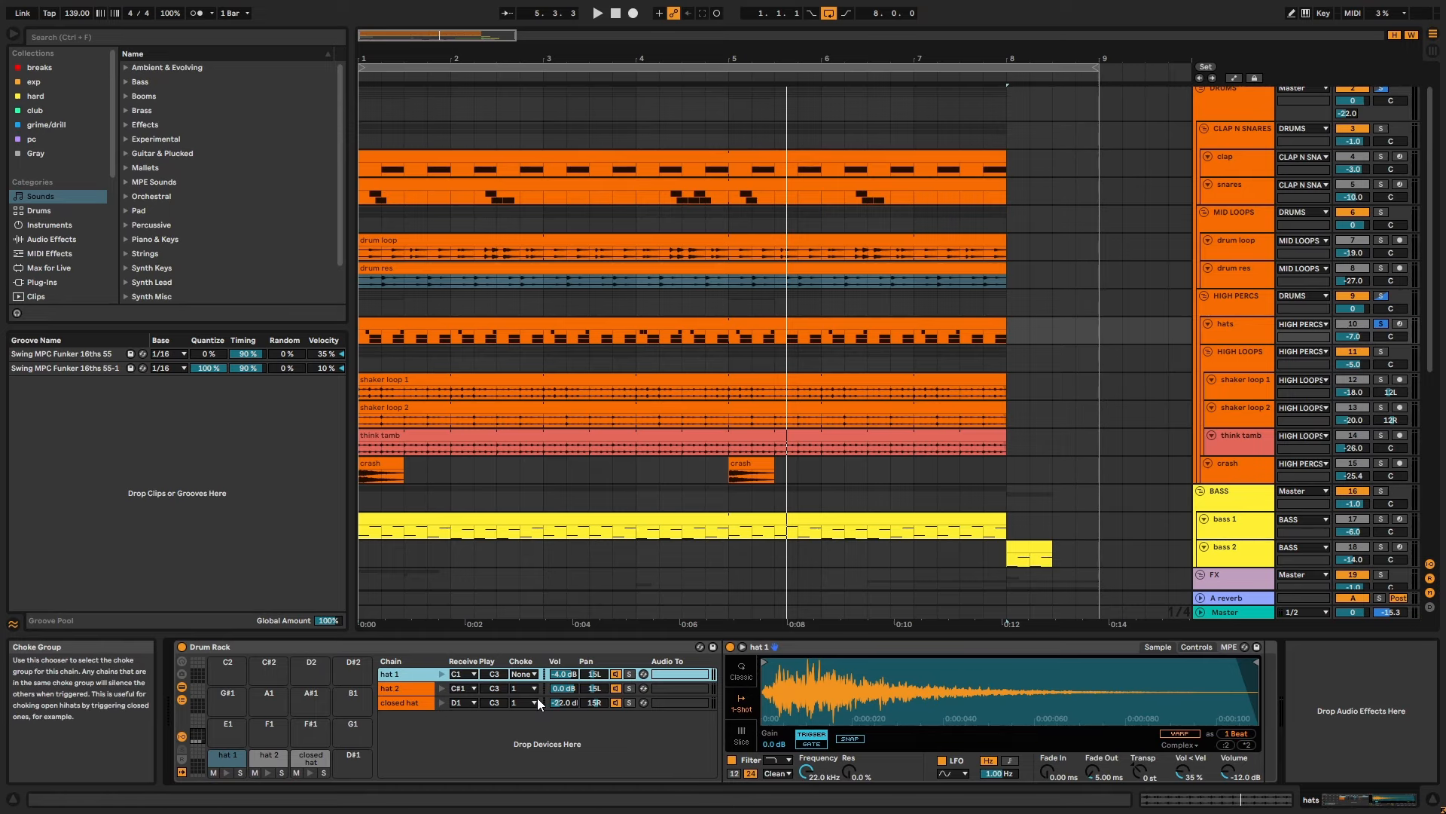
key(space)
double_click(769, 329)
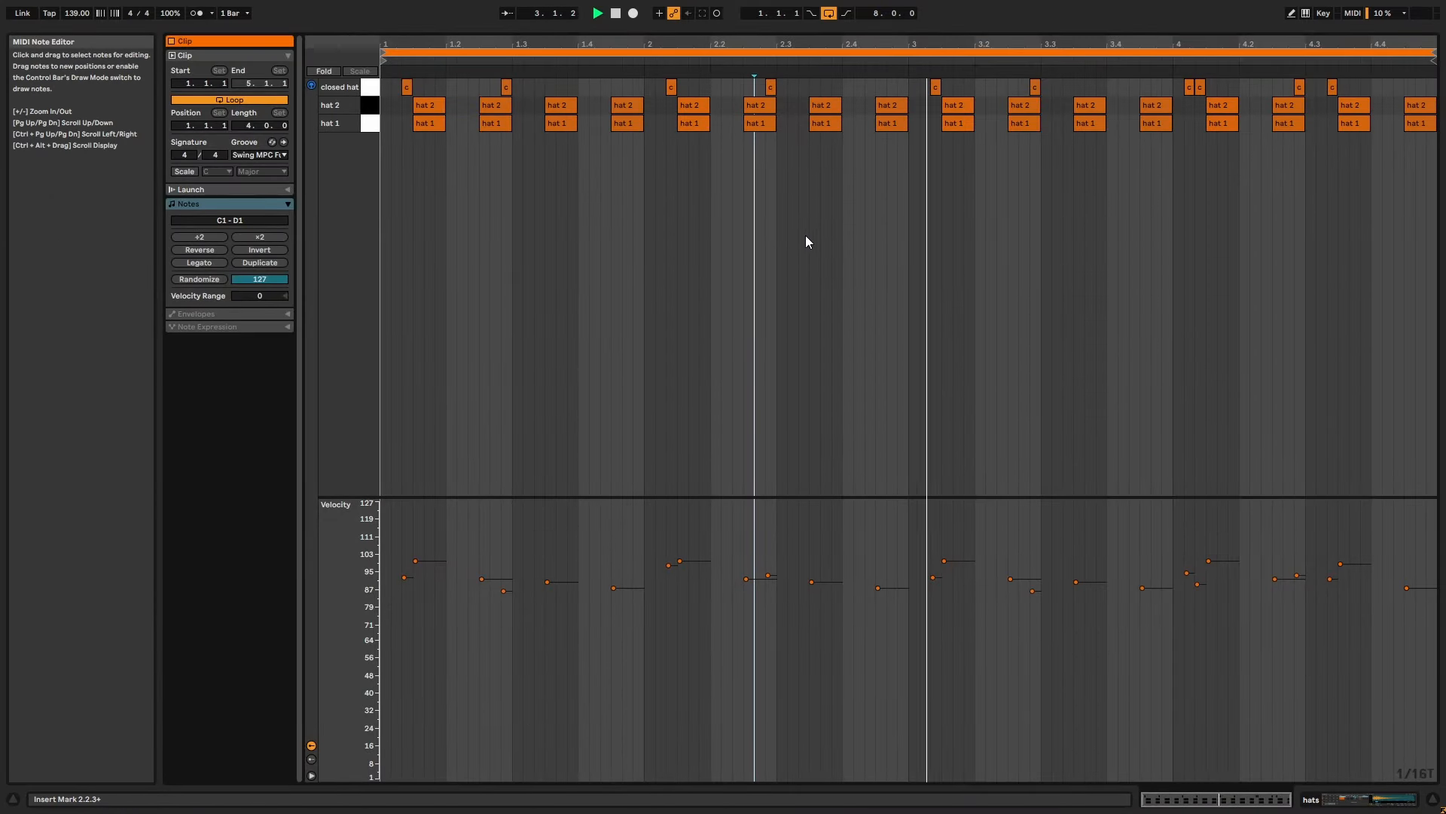
key(shift+Tab)
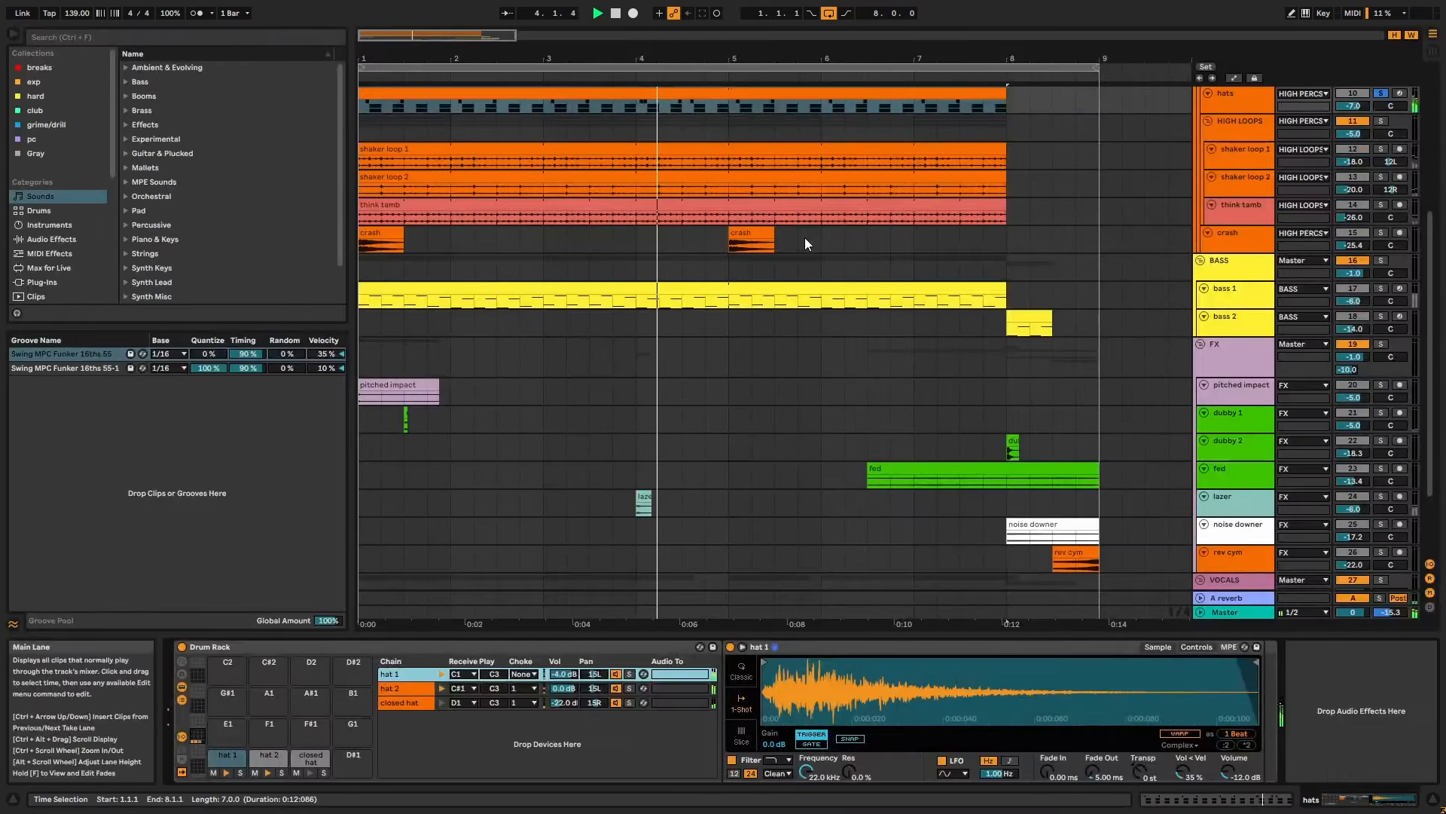
key(space)
Inspect the Wider plug-in on the HIGH LOOPS group, audition the group soloed, and close the plug-in window.
scroll(1092, 332, up, 6)
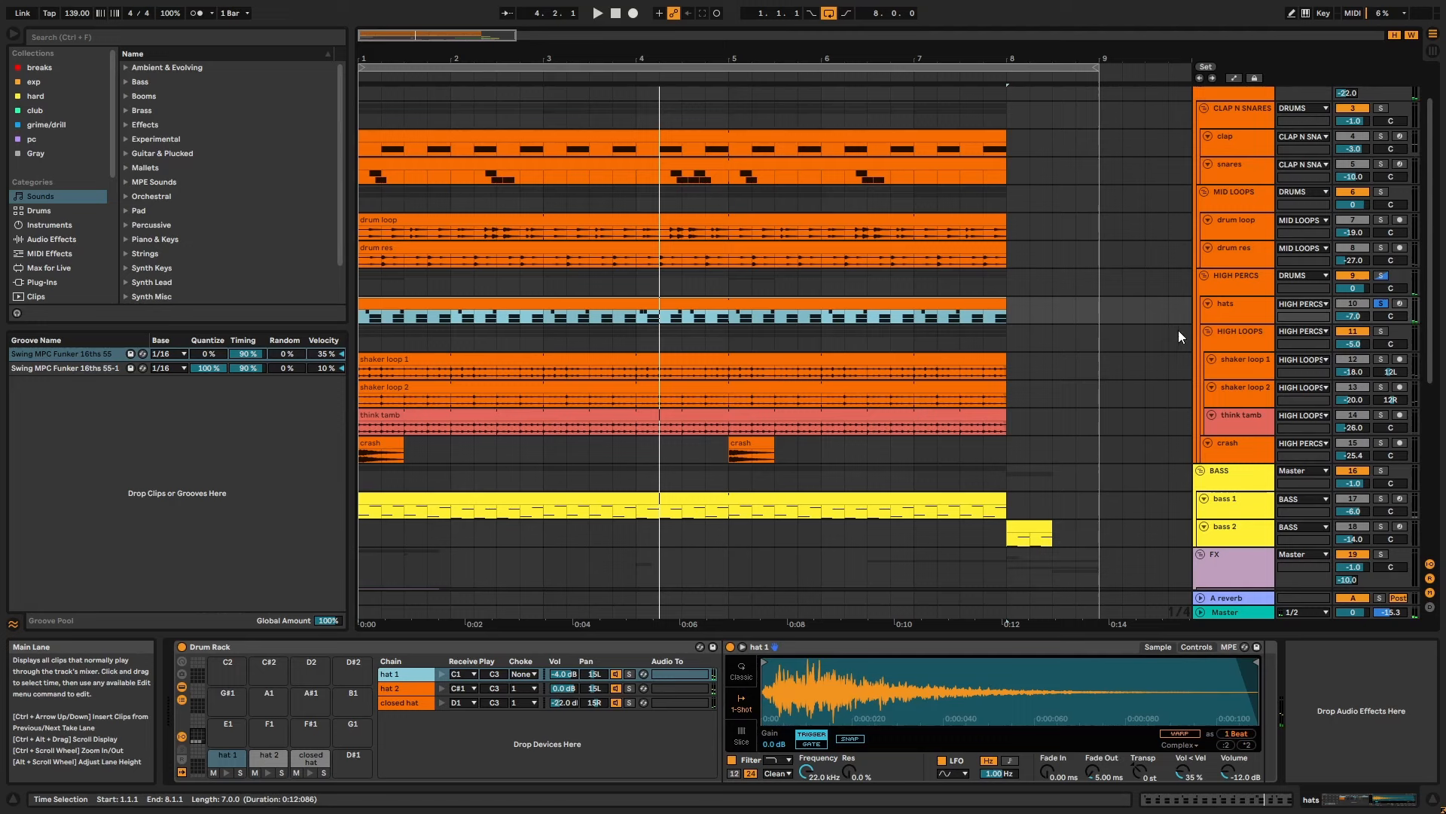
click(1228, 341)
click(234, 645)
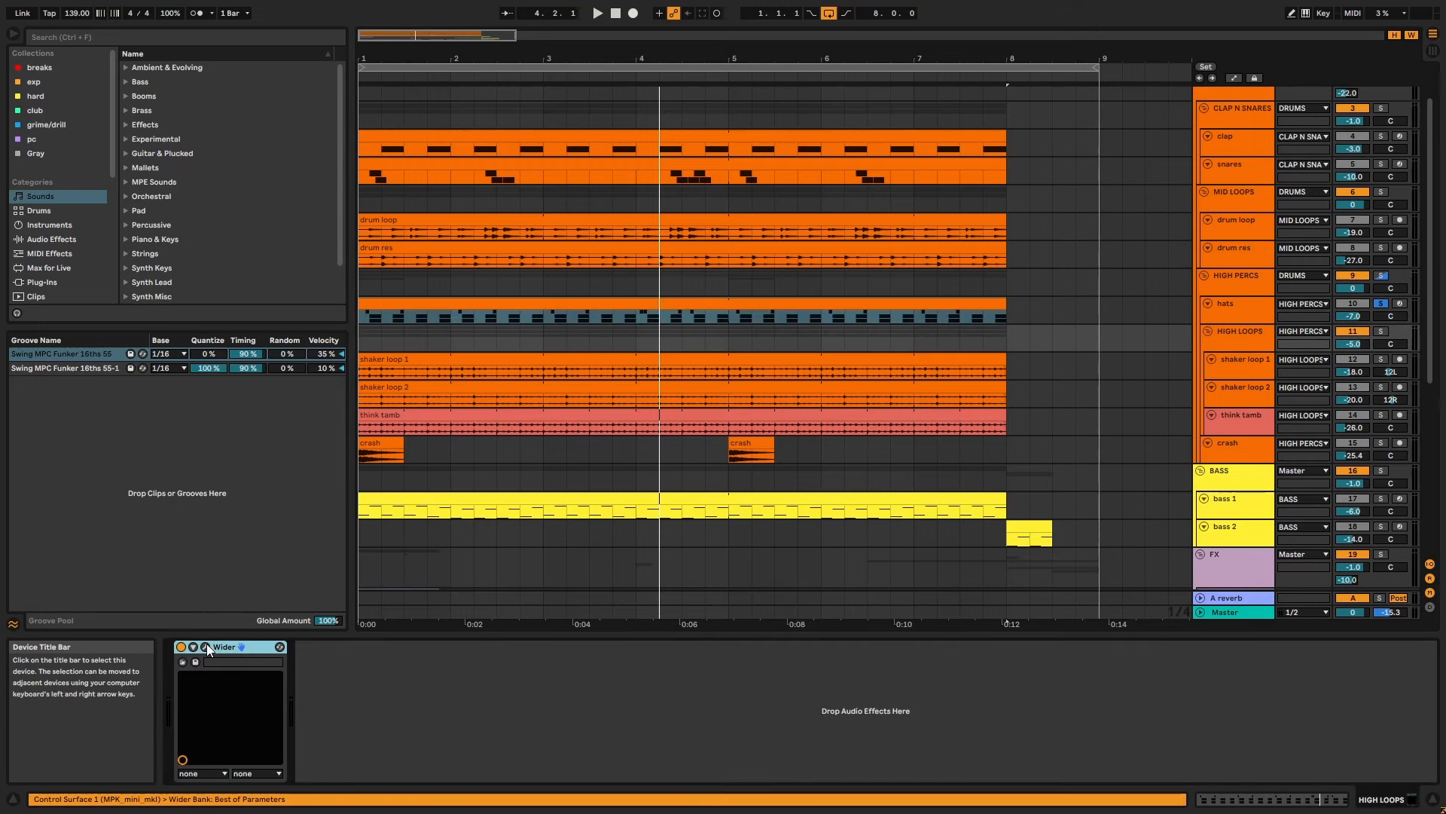
click(205, 645)
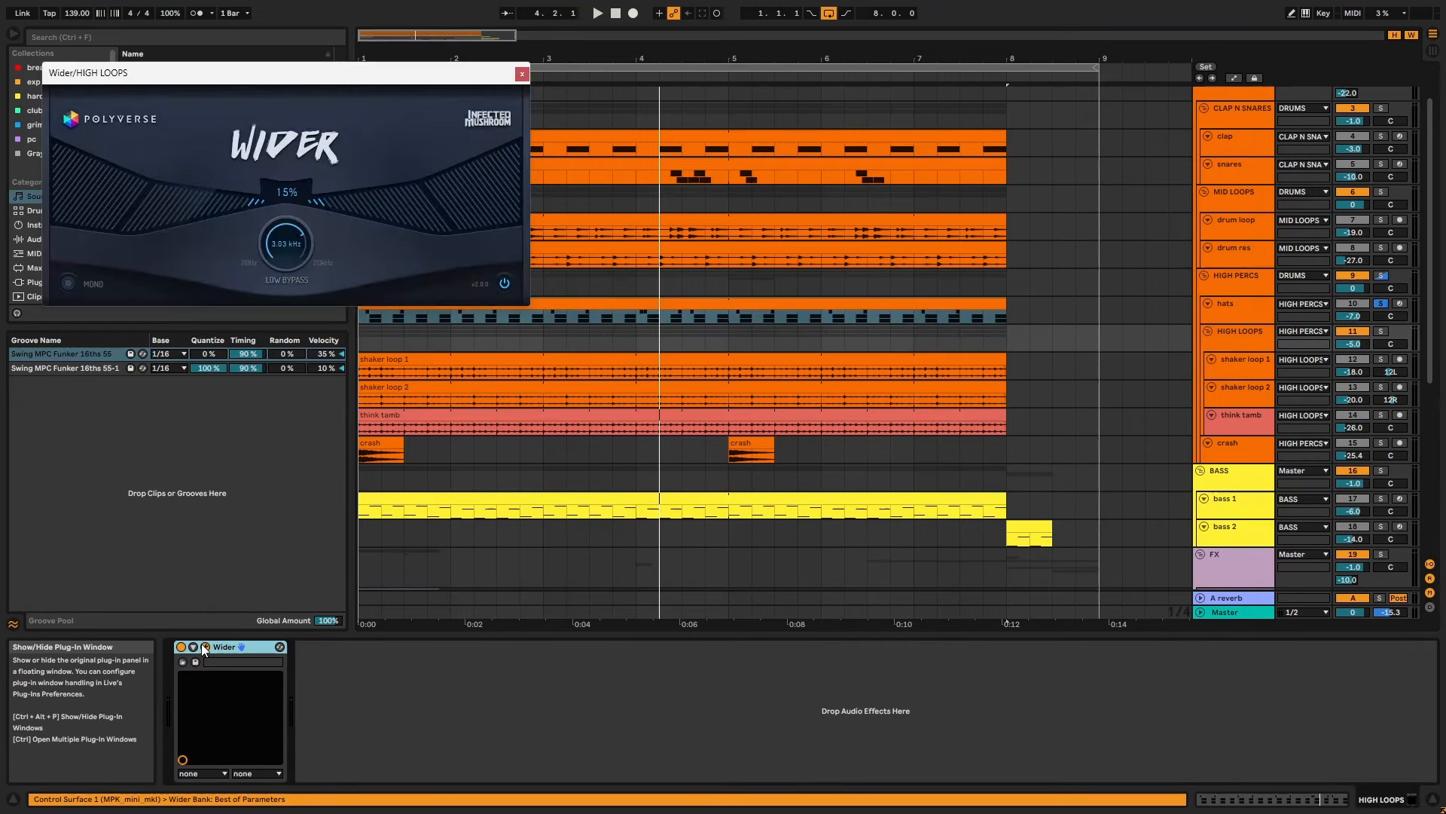
click(1383, 331)
key(space)
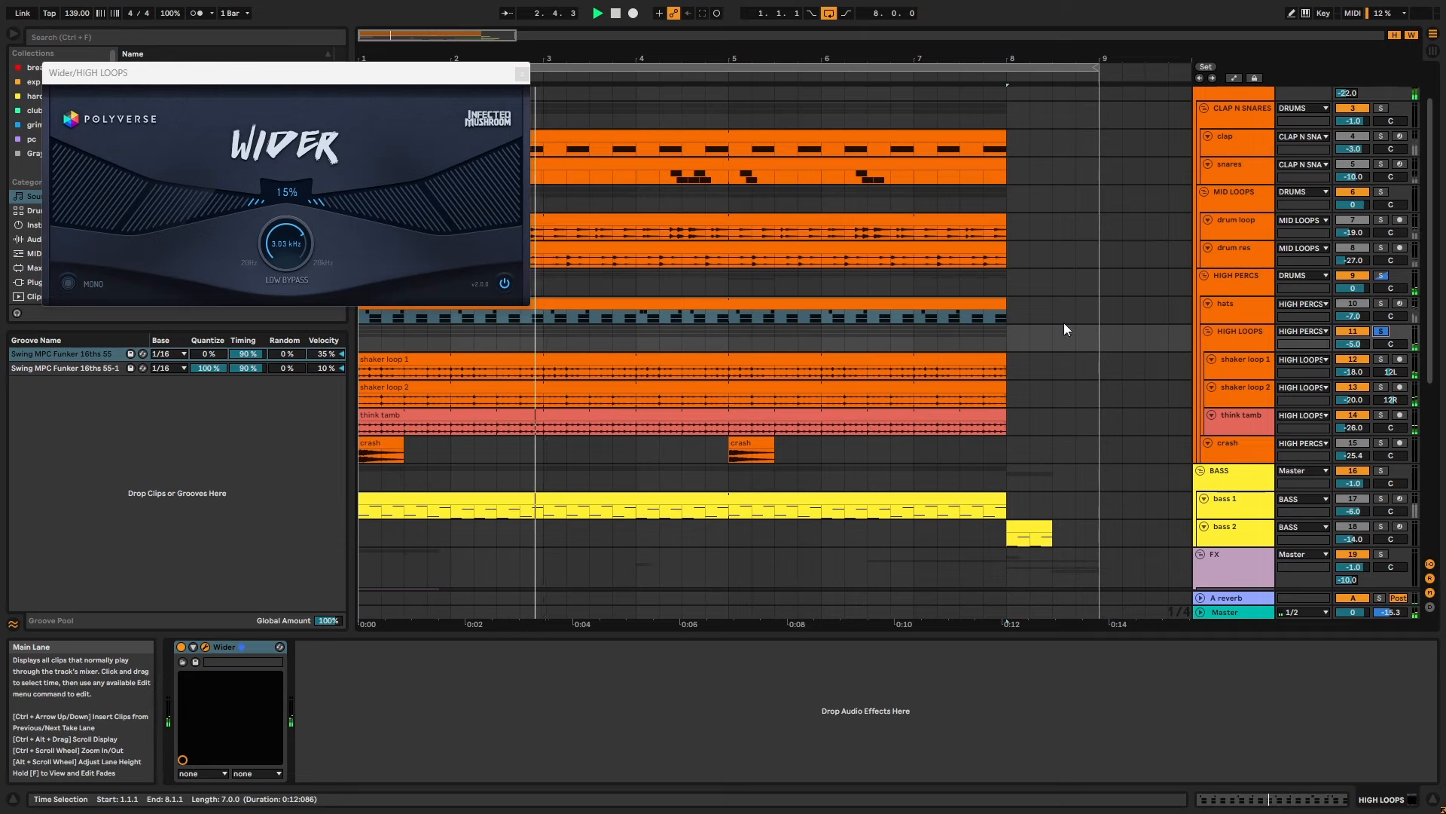
key(space)
click(522, 73)
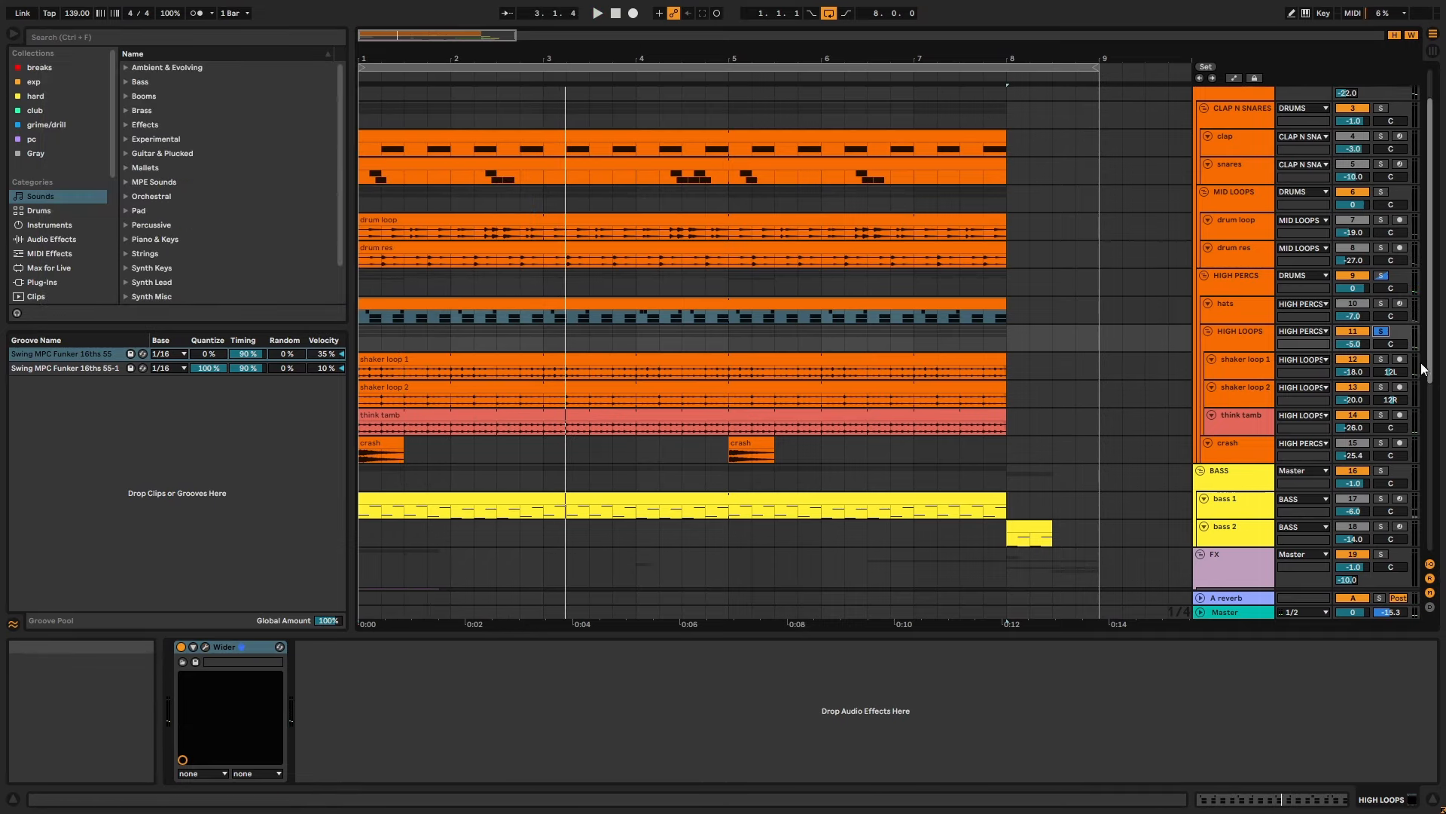
Unsolo HIGH LOOPS and play the full mix while toggling the group off and on to compare the groove.
click(1381, 333)
click(1356, 332)
key(space)
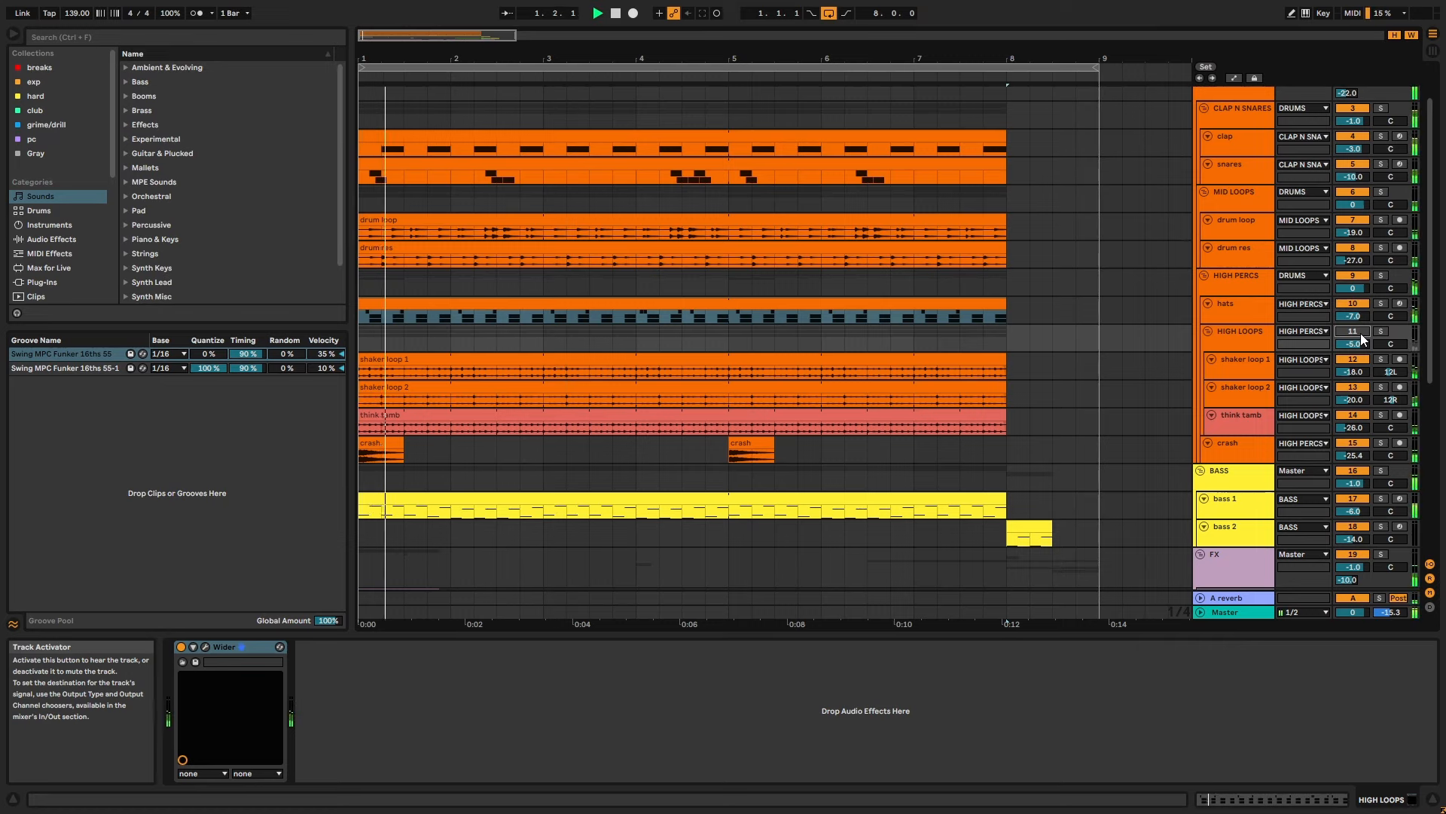
click(1360, 333)
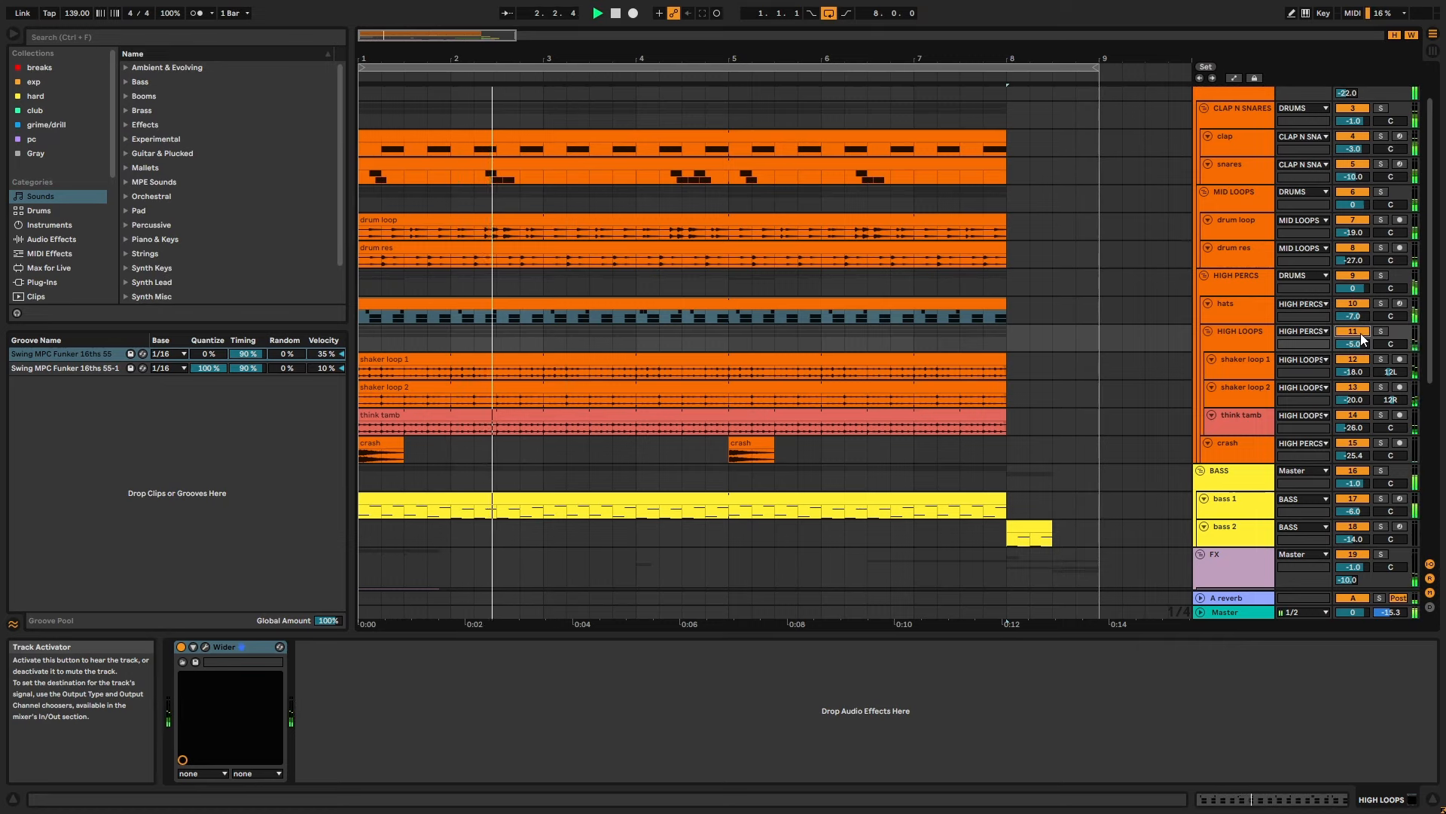
click(1361, 333)
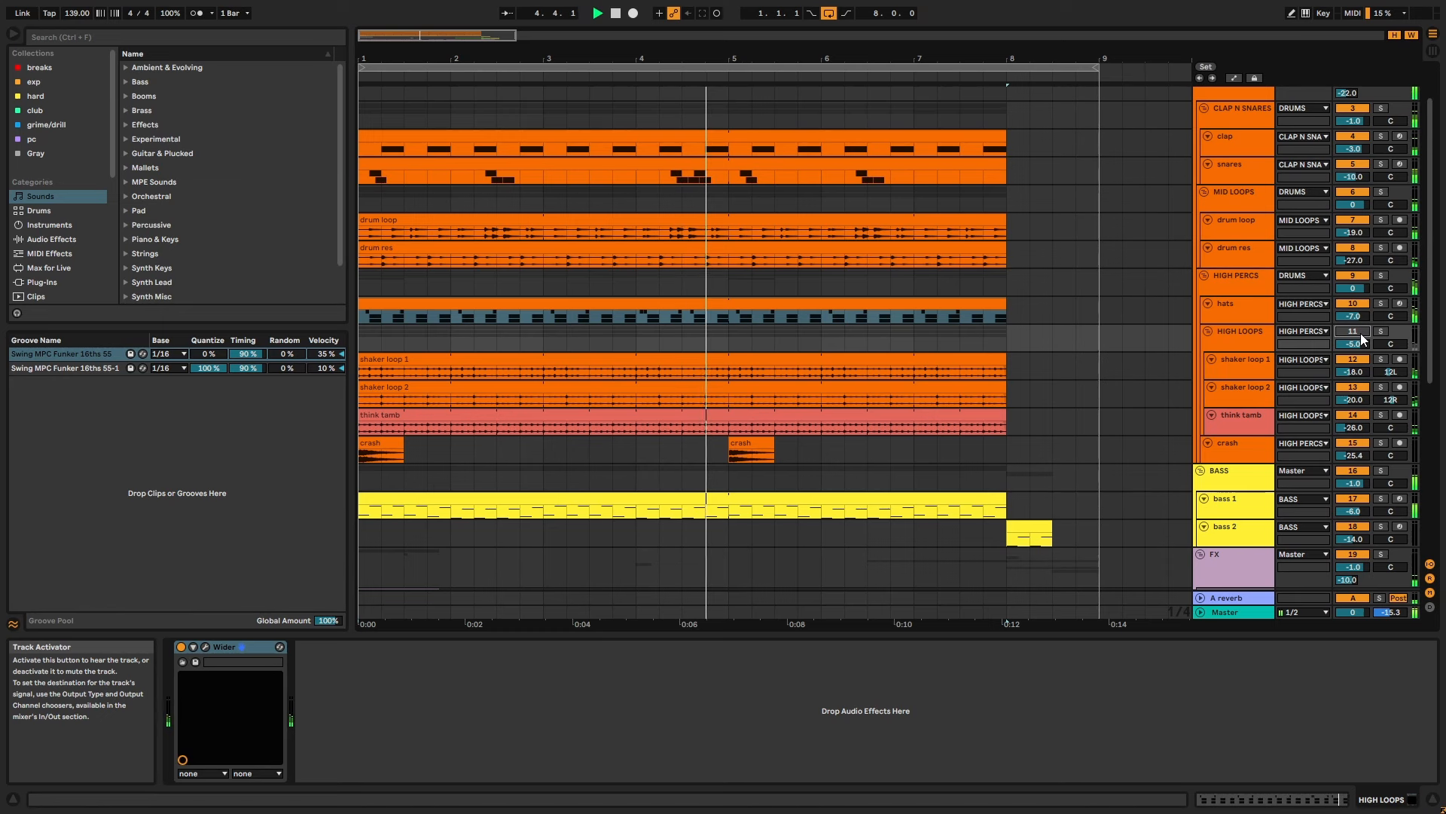
click(1361, 333)
Inspect the DRUMS group's Saturator, Drum - Full Parallel, Drum Buss and EQ Eight devices.
scroll(1095, 386, up, 1)
scroll(1096, 389, up, 1)
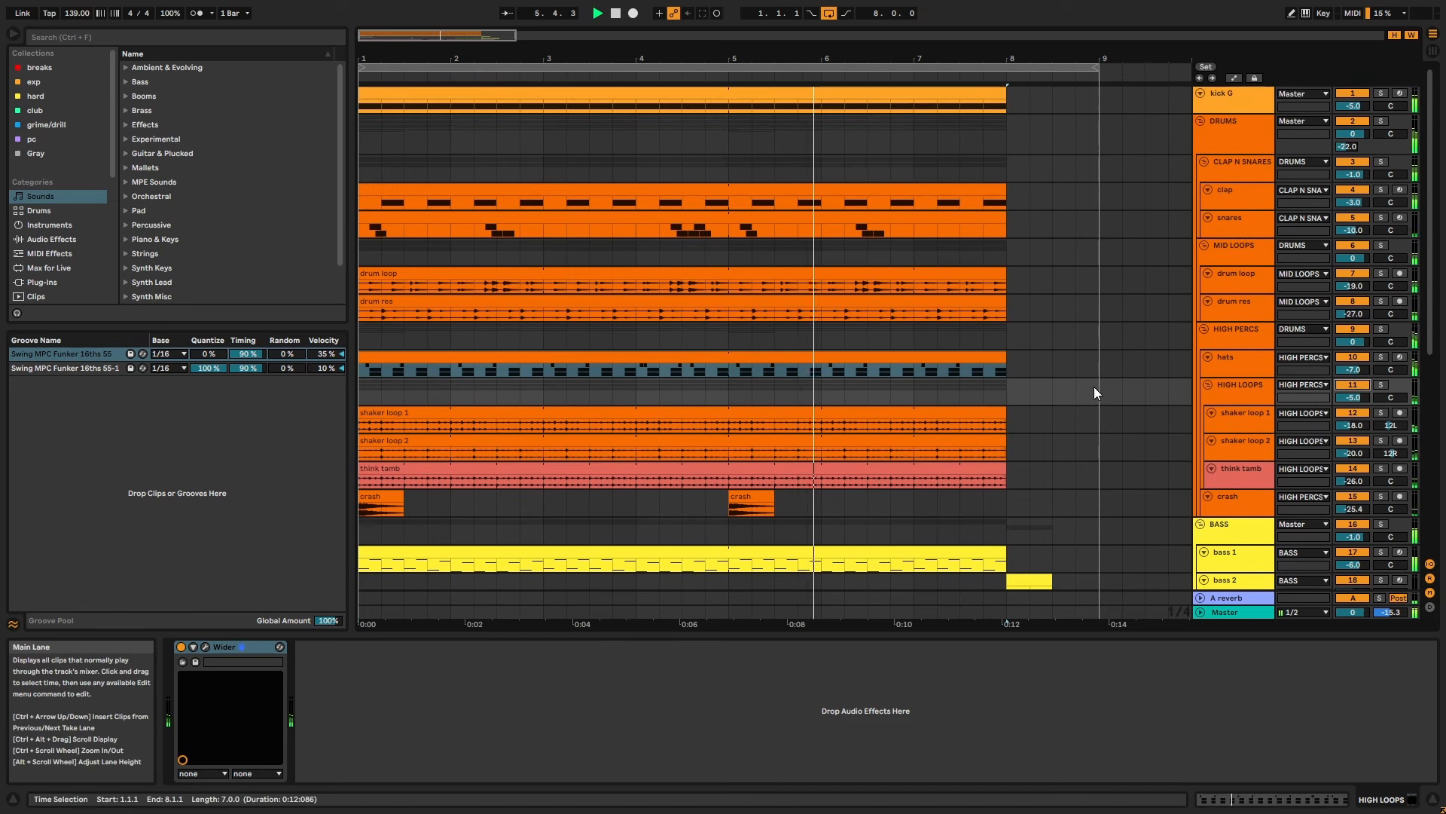
click(1234, 134)
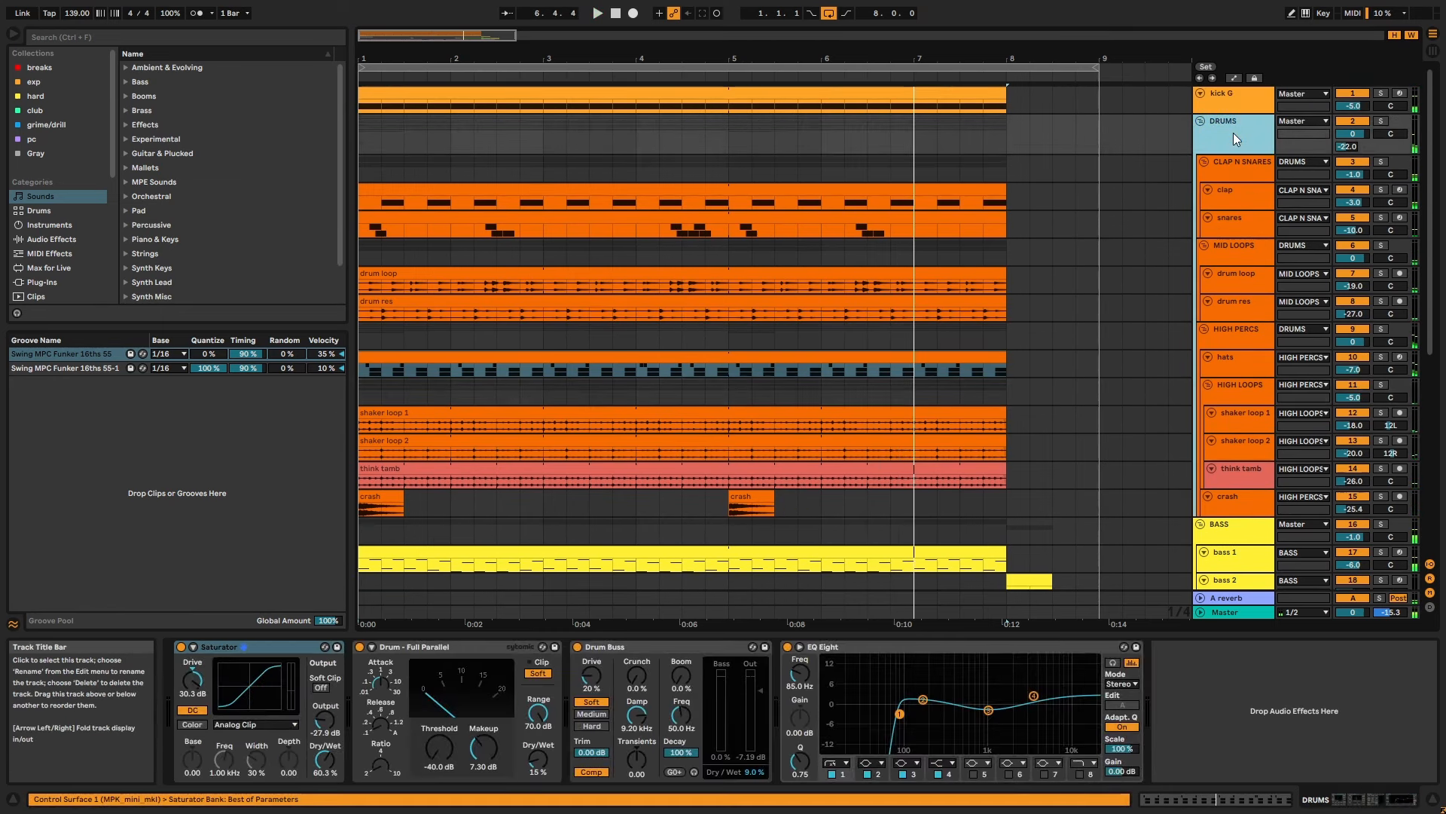
click(239, 649)
click(428, 649)
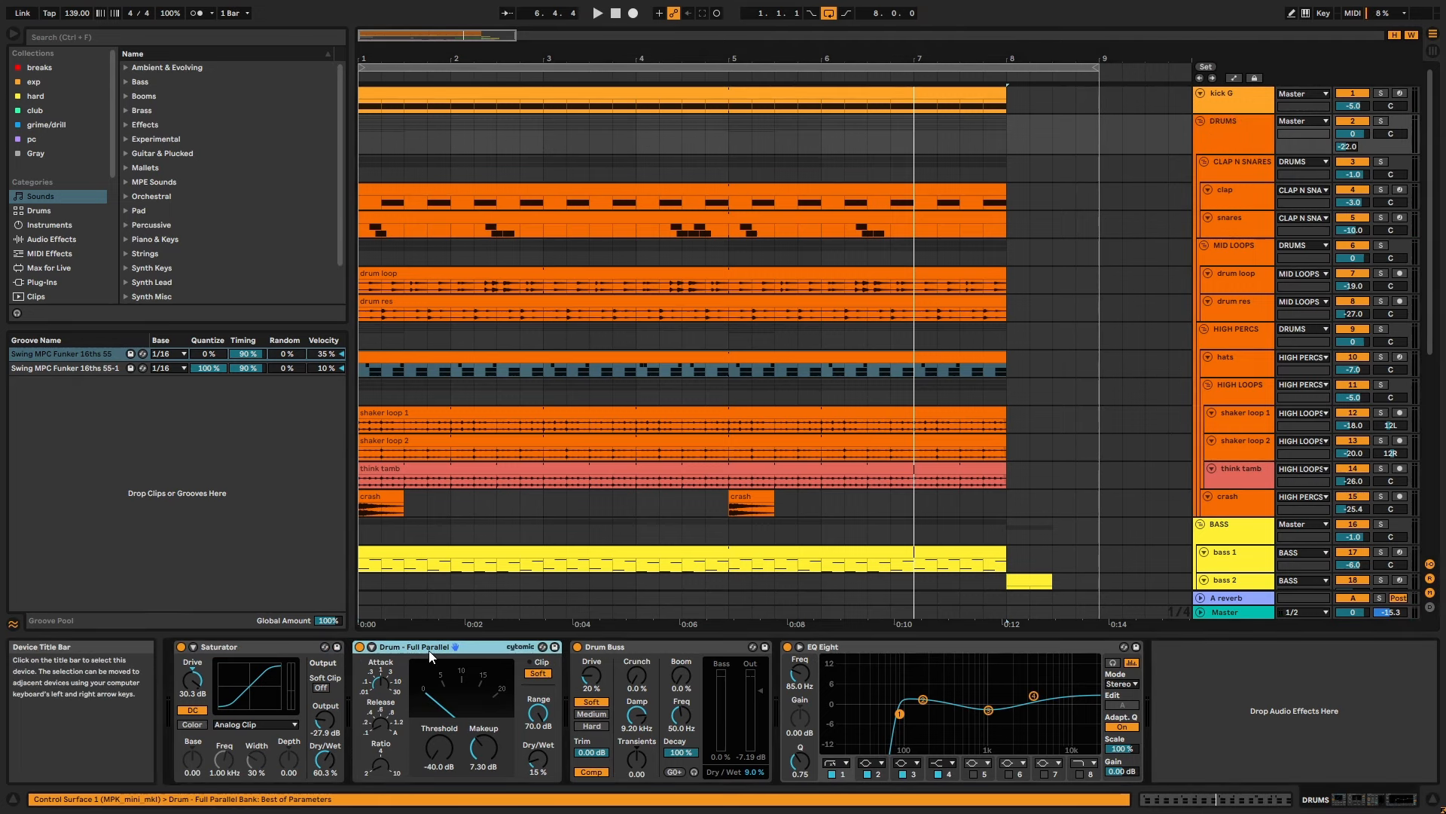
click(616, 648)
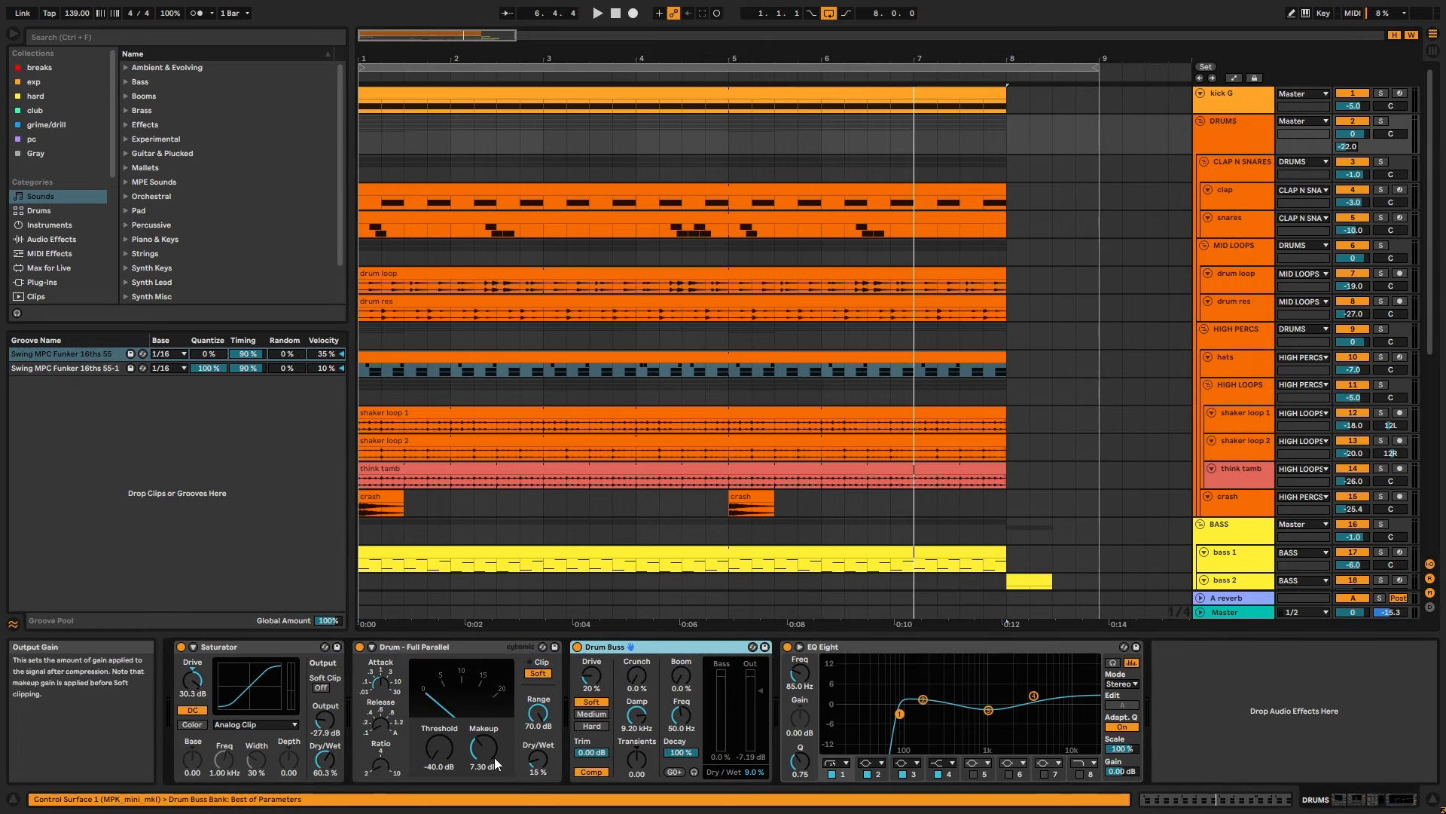
click(853, 645)
Play the DRUMS group soloed and switch all four of its devices off and back on together to compare.
key(space)
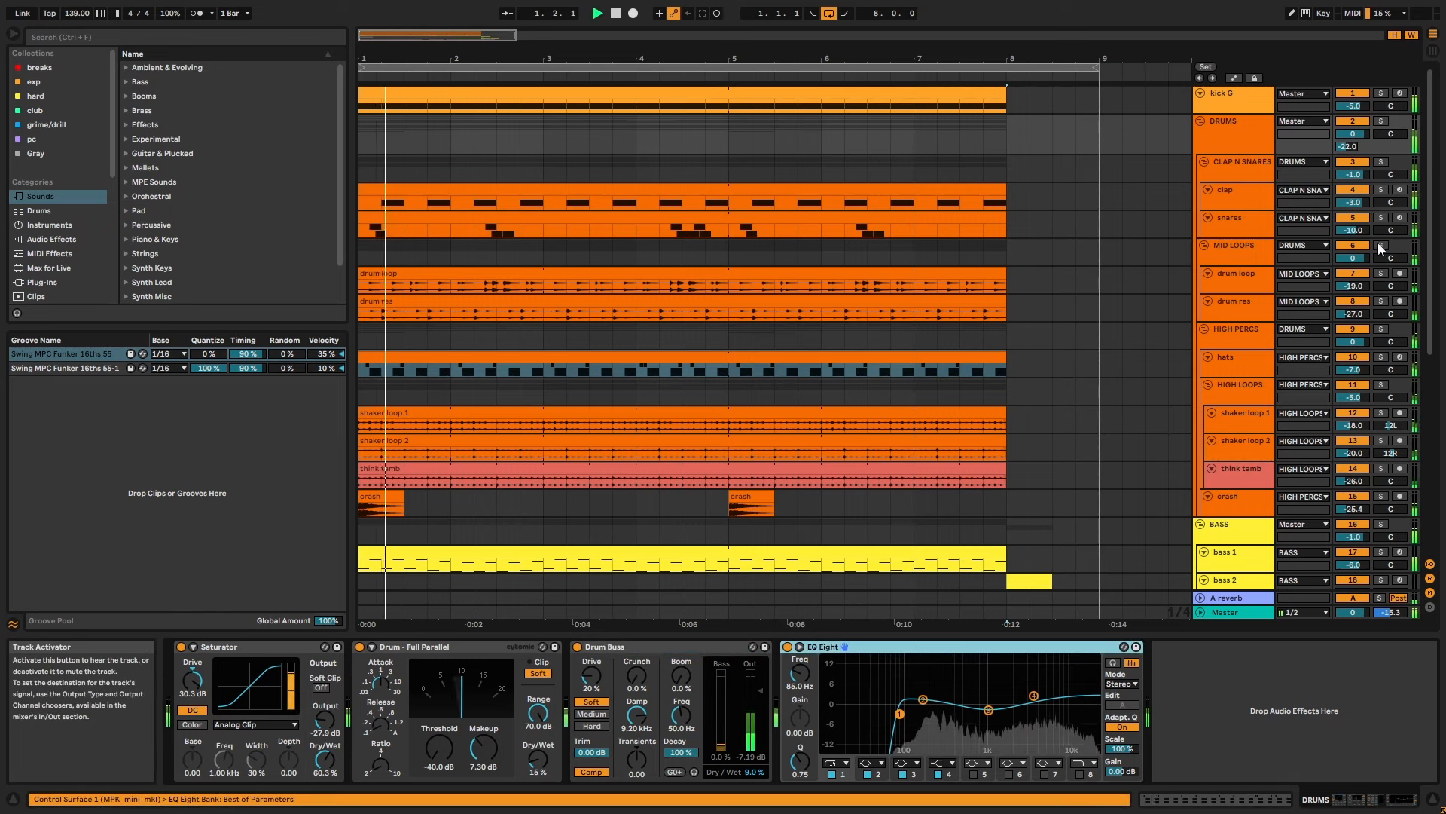
click(956, 647)
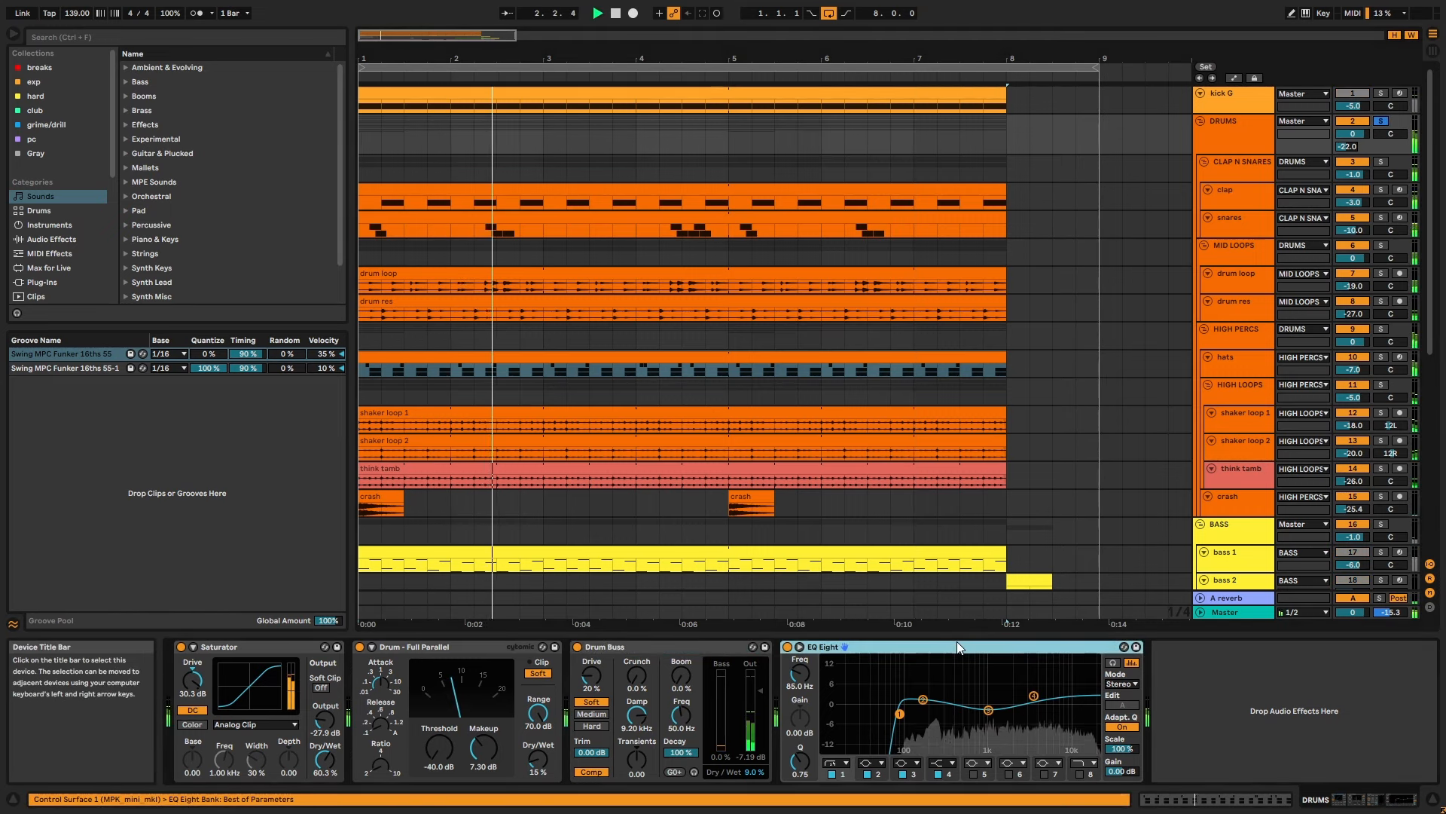
key(ctrl+a)
click(787, 647)
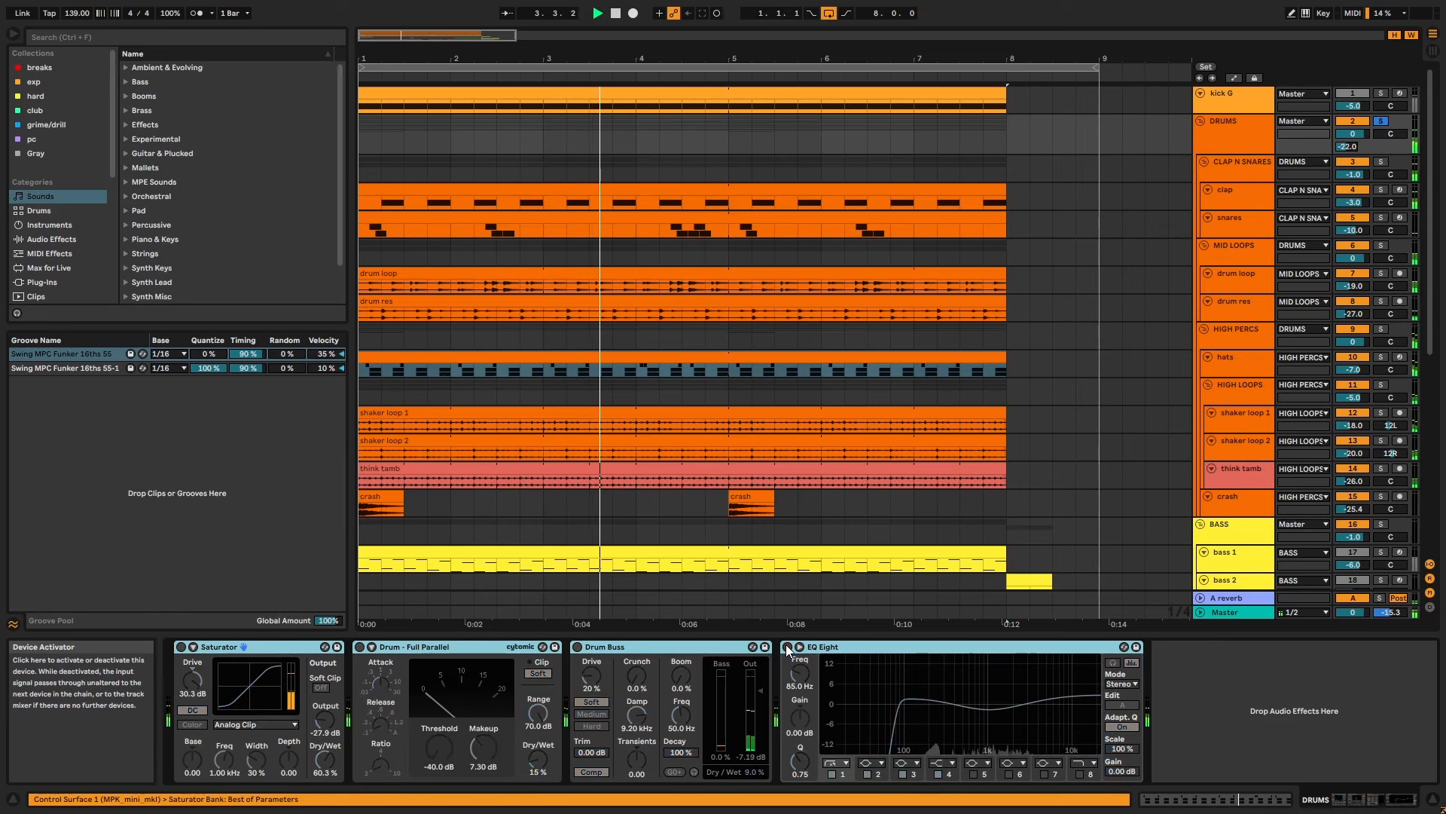
click(787, 645)
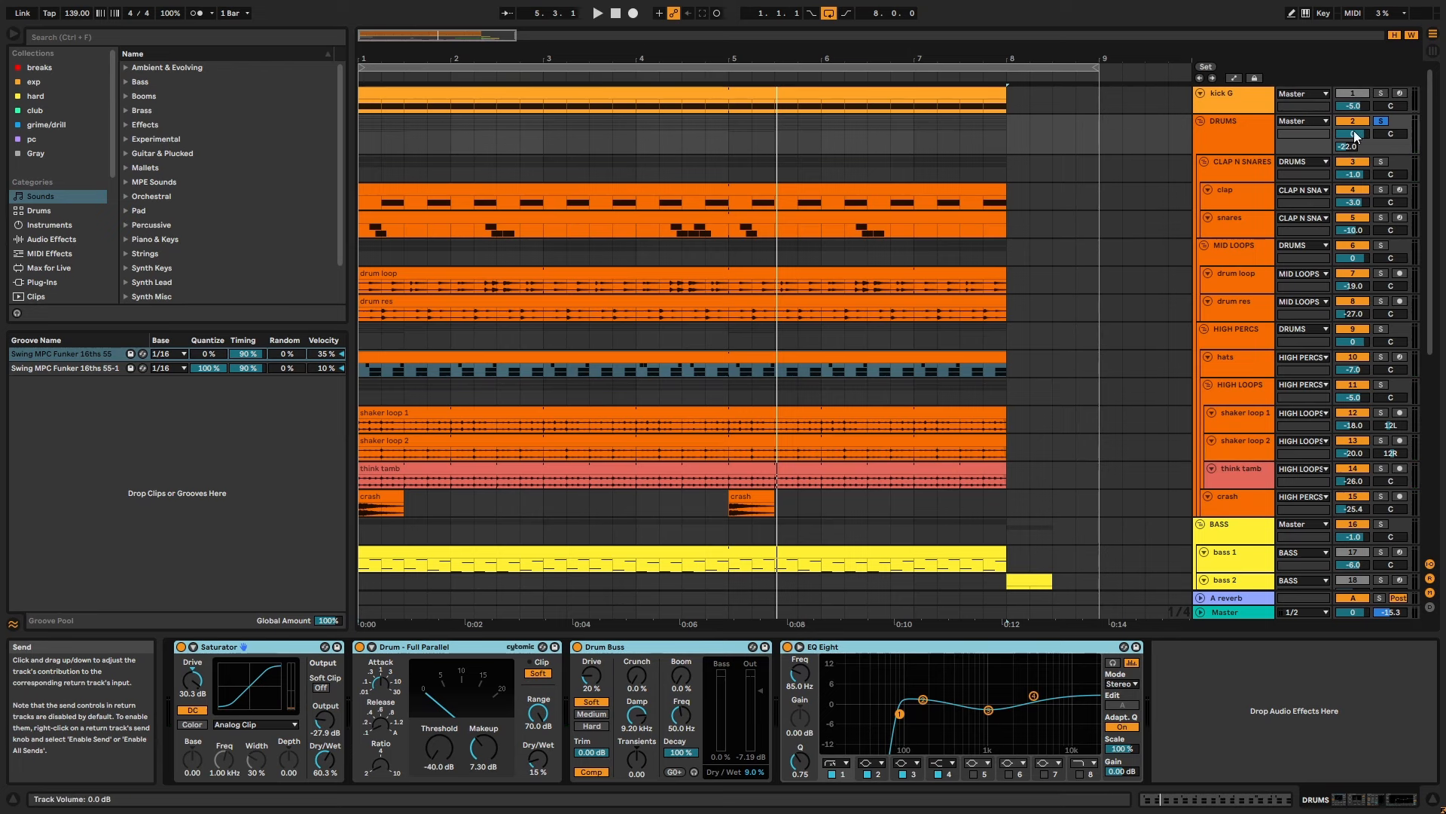
Inspect the A reverb return's EQ Eight and Empty Club reverb, and view the BASS group's device chain.
click(1228, 599)
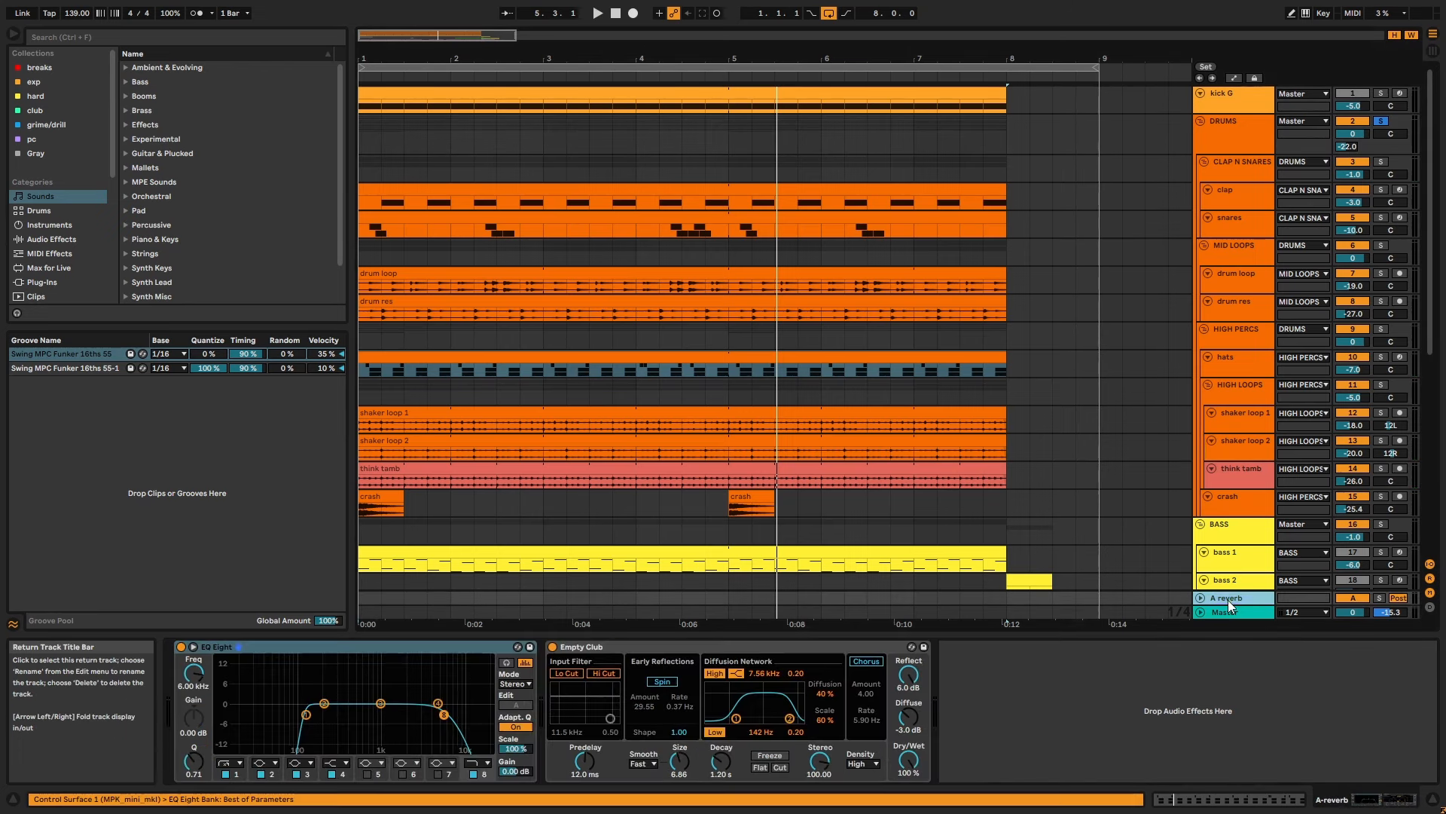
click(640, 646)
scroll(1150, 571, down, 2)
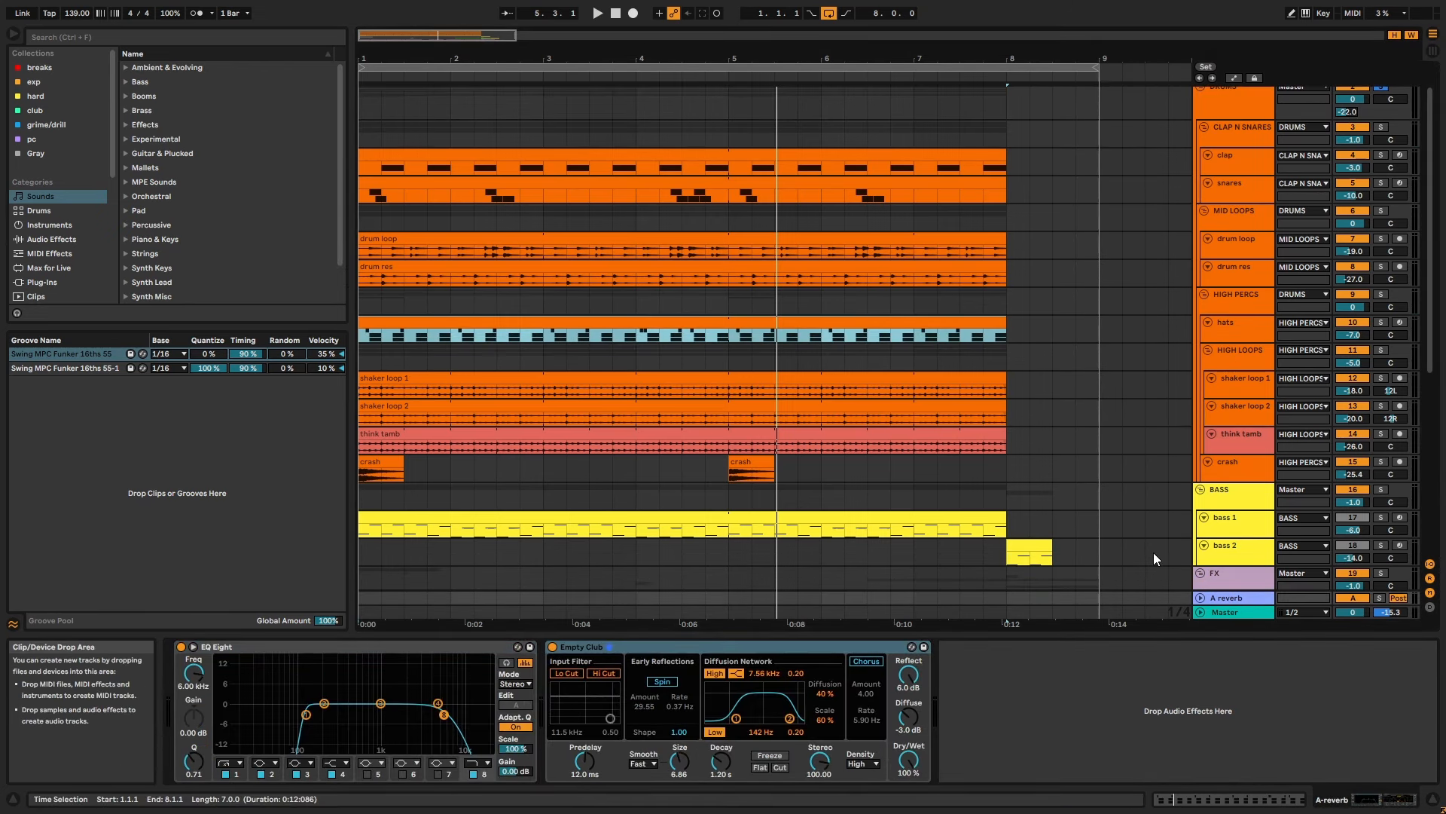
click(1228, 495)
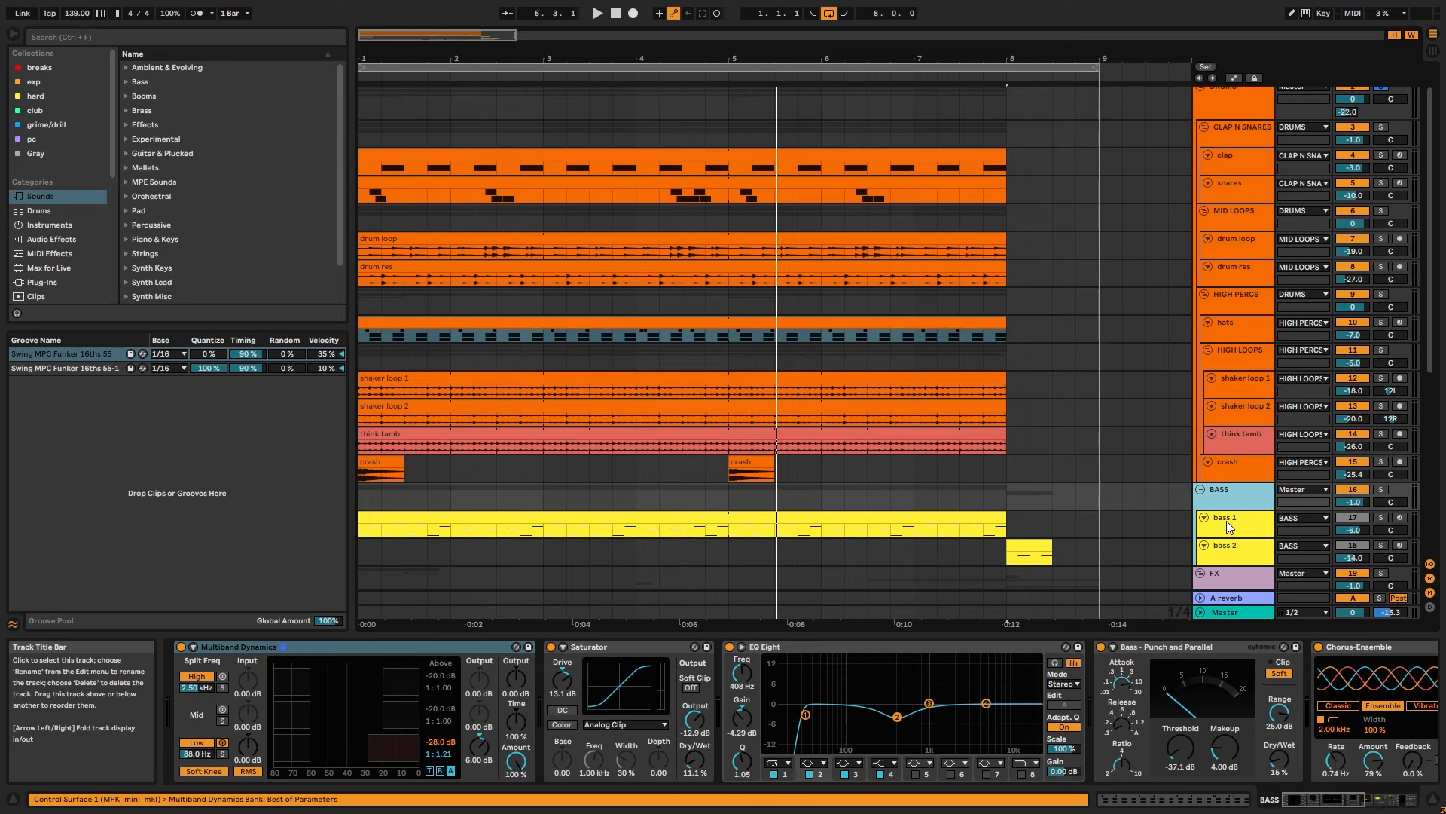
Select the bass 1 clip to show its instrument, and solo the bass 1 track.
click(988, 524)
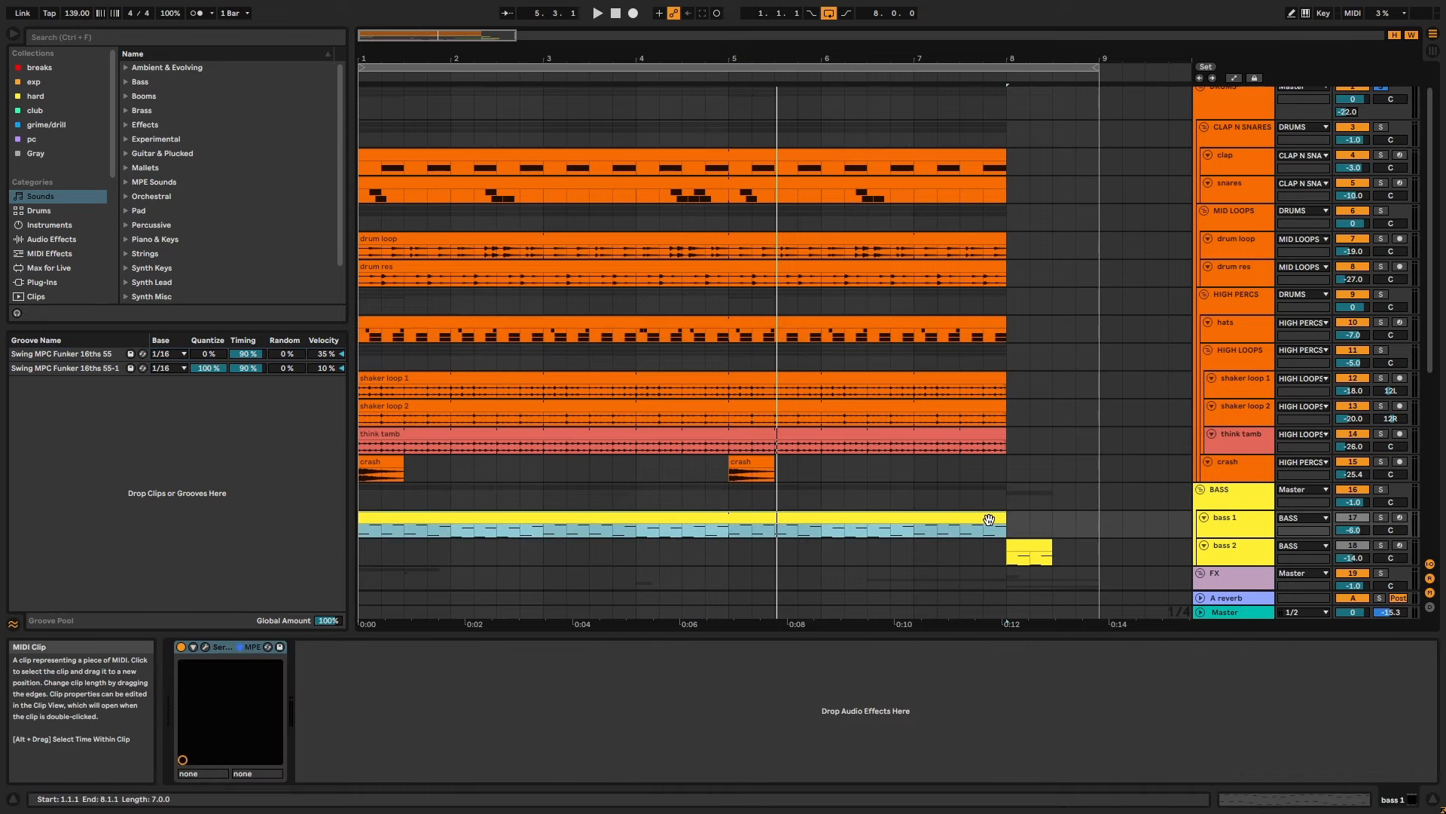
scroll(989, 520, down, 2)
scroll(989, 520, down, 2)
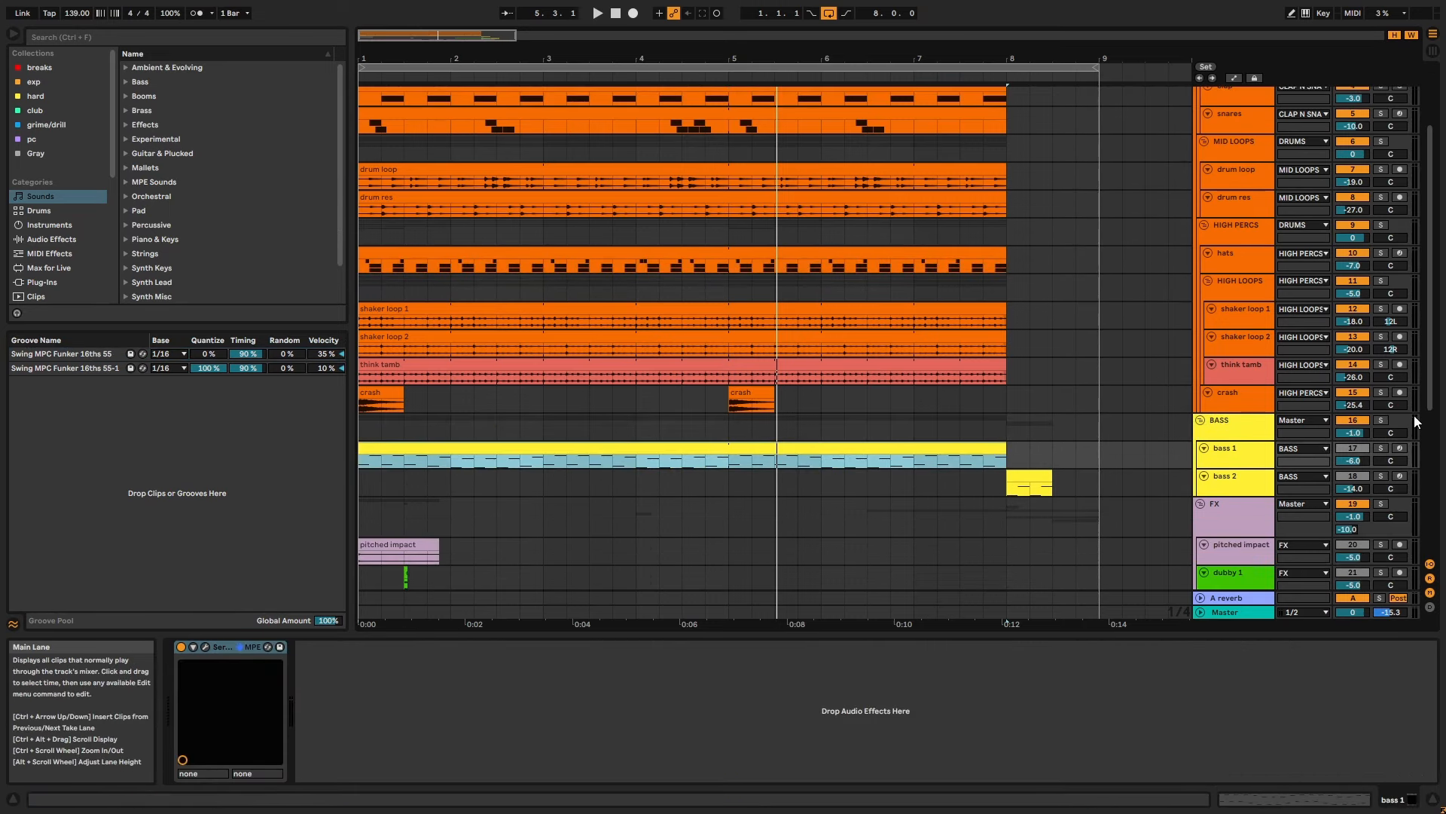
click(1380, 449)
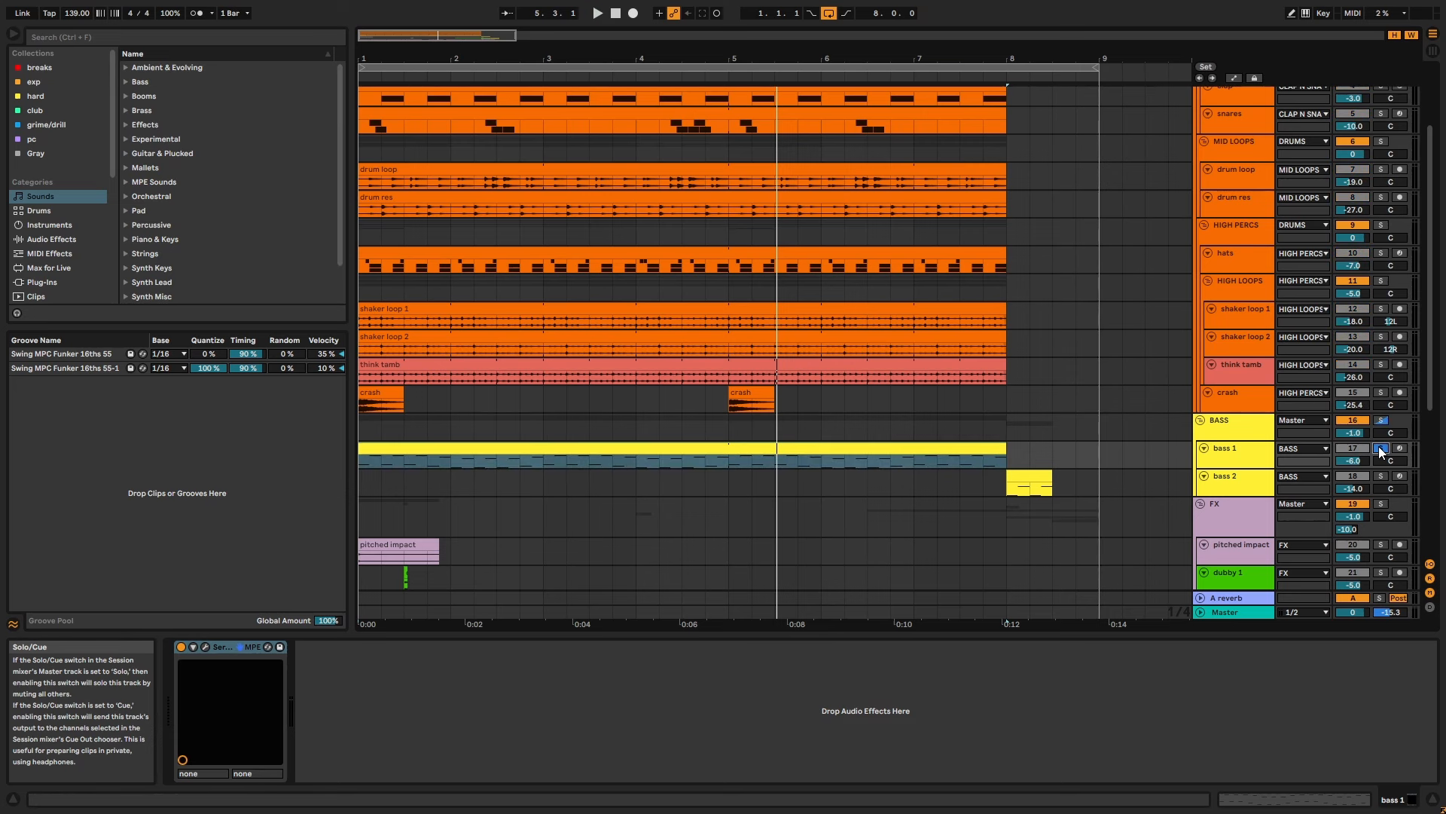
Play the soloed bass 1 track with its MIDI clip open, and examine the D3 and D4 notes on beat 1.3.
key(space)
double_click(809, 449)
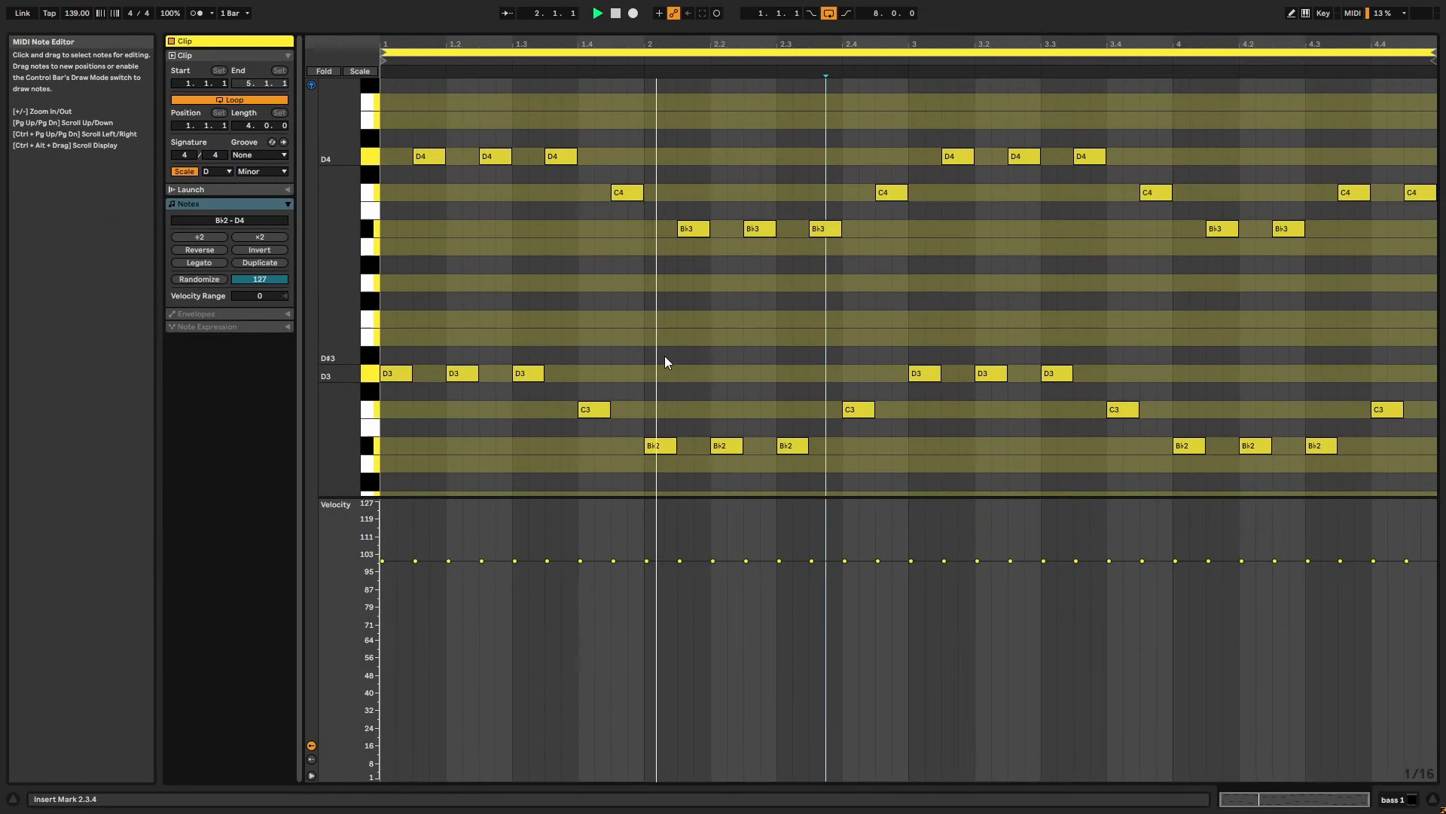
click(479, 272)
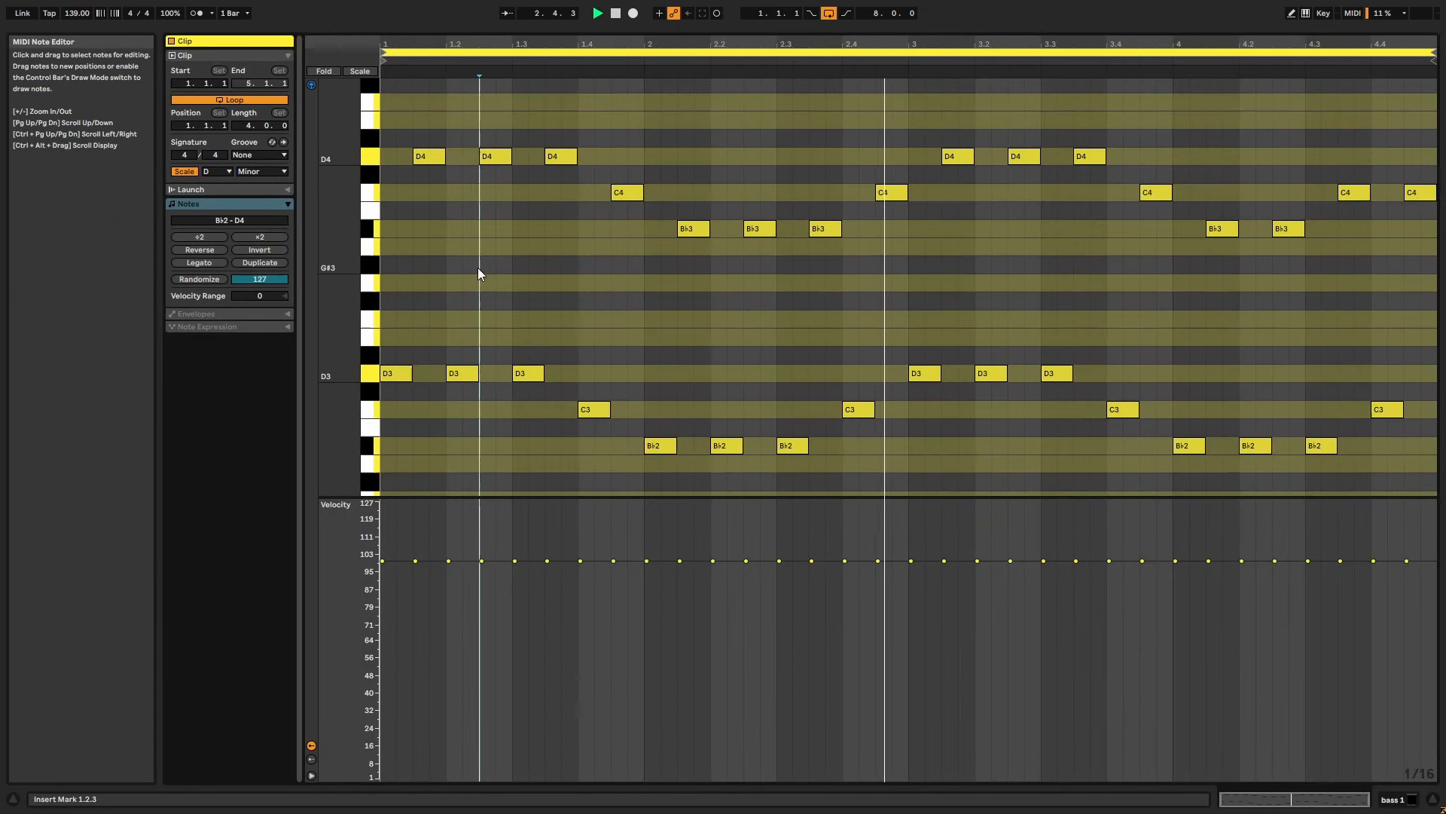
double_click(342, 266)
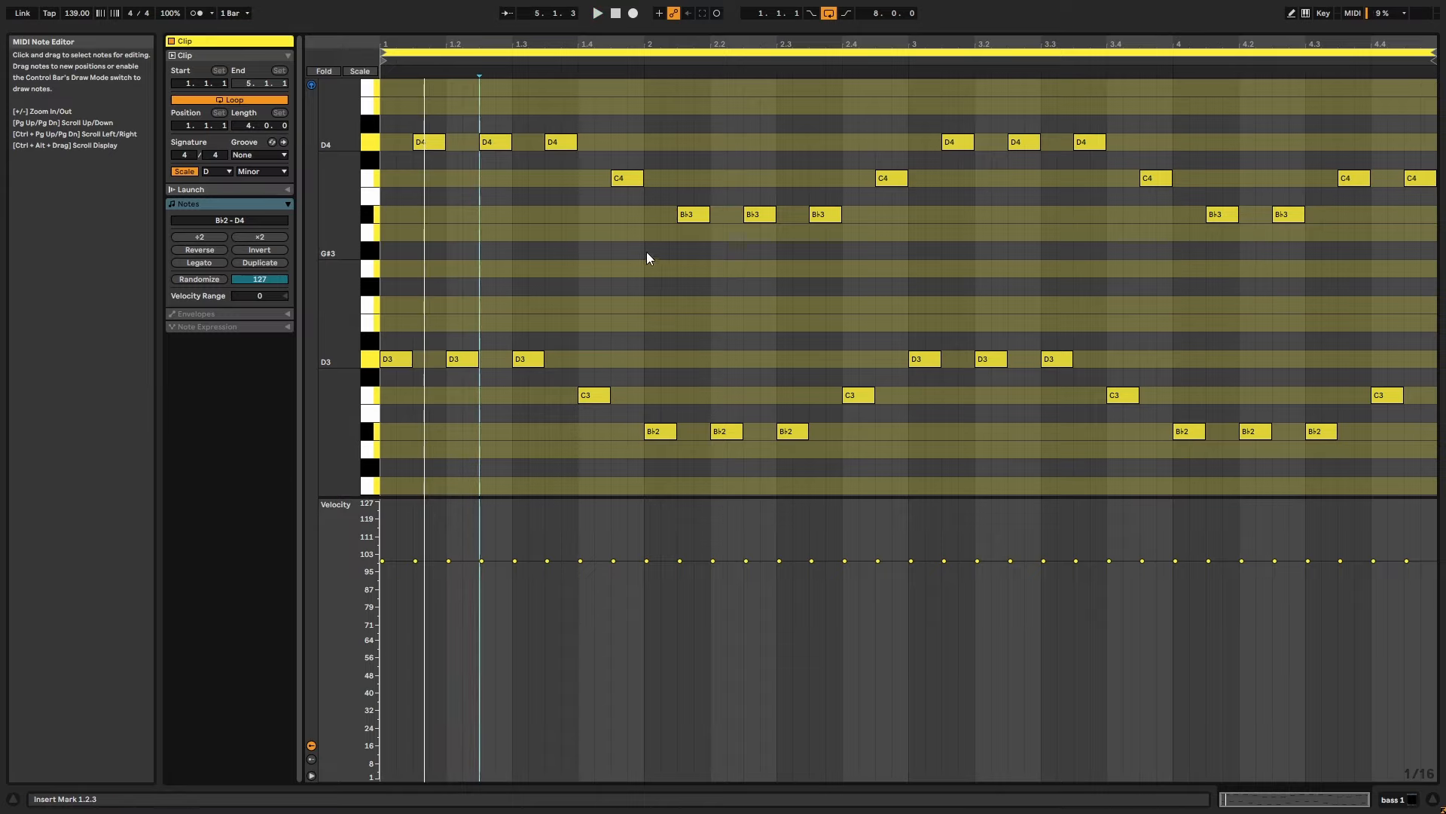
key(space)
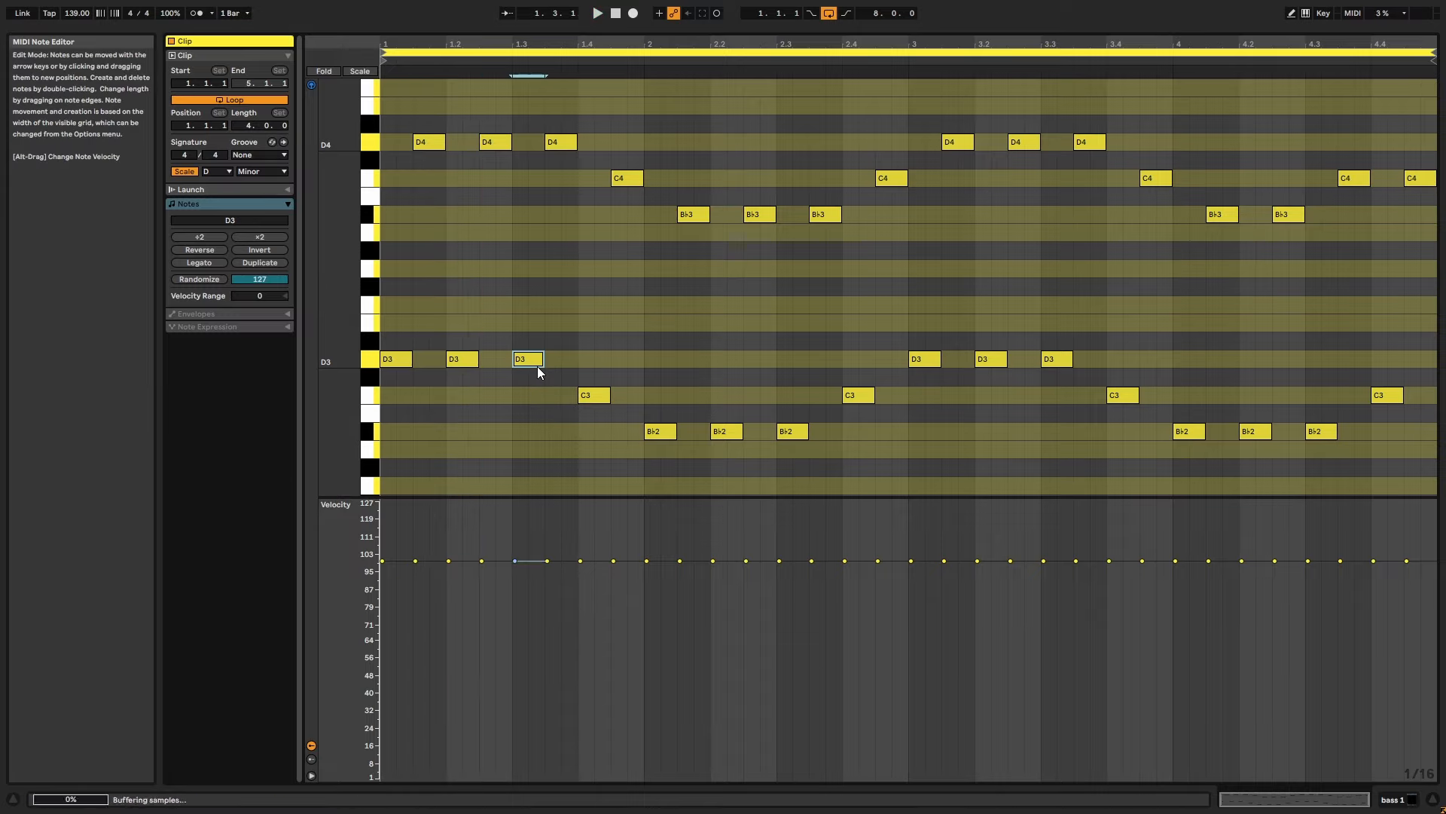
click(564, 151)
click(567, 147)
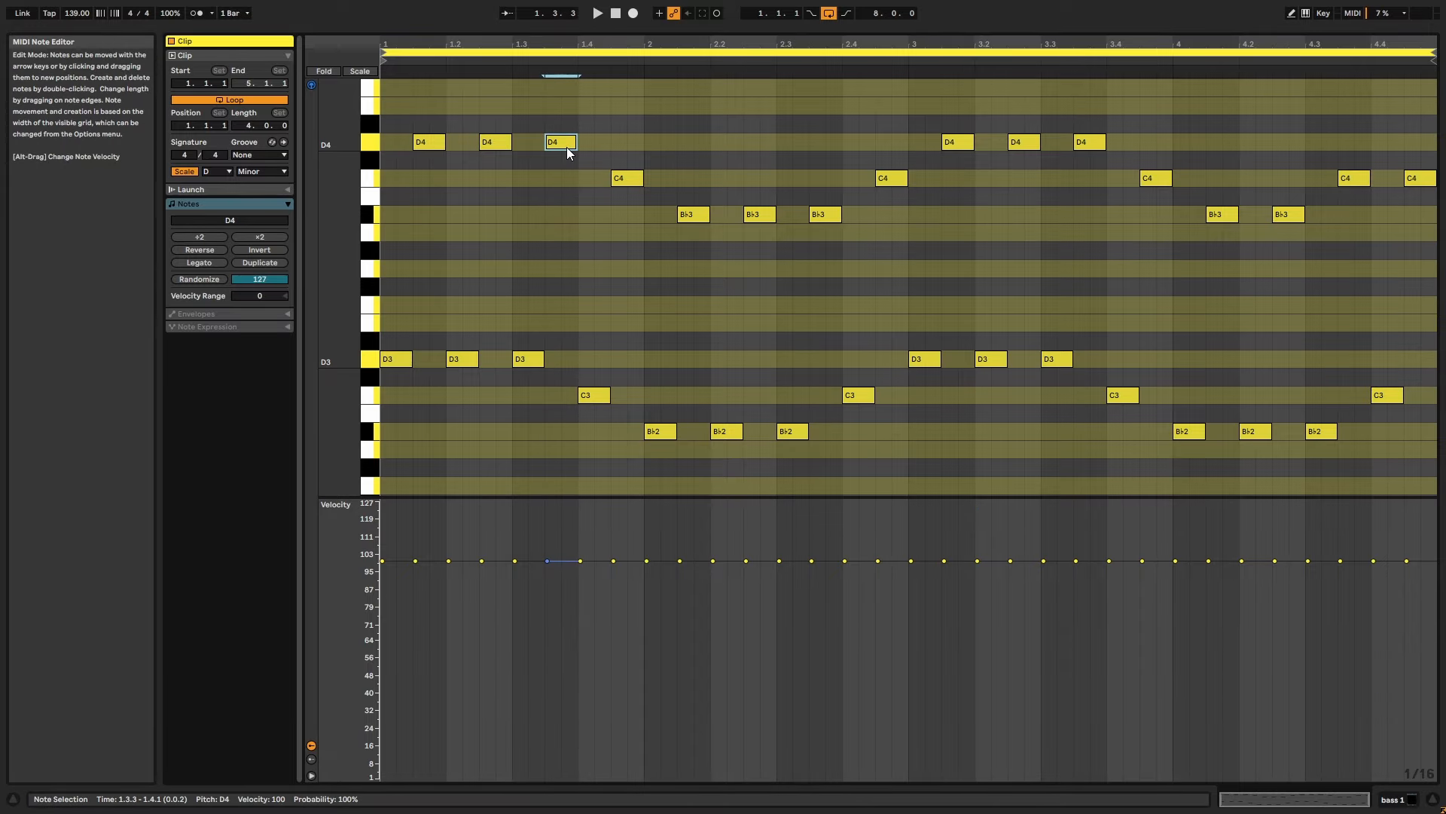
Play bass 1 with its Serum instrument open, switching oscillator B off and back on to compare, and view Serum's effects.
key(shift+Tab)
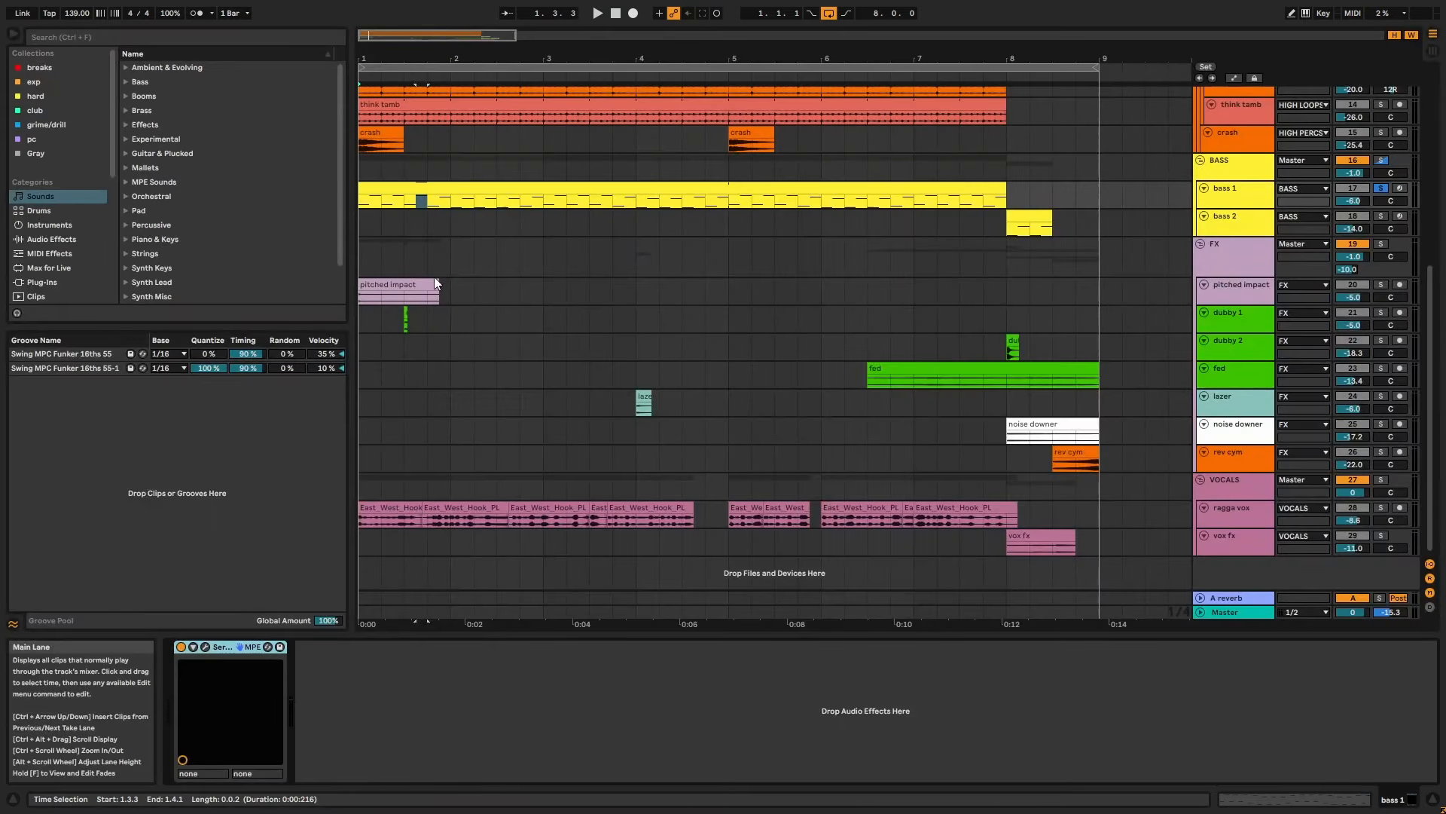
click(205, 645)
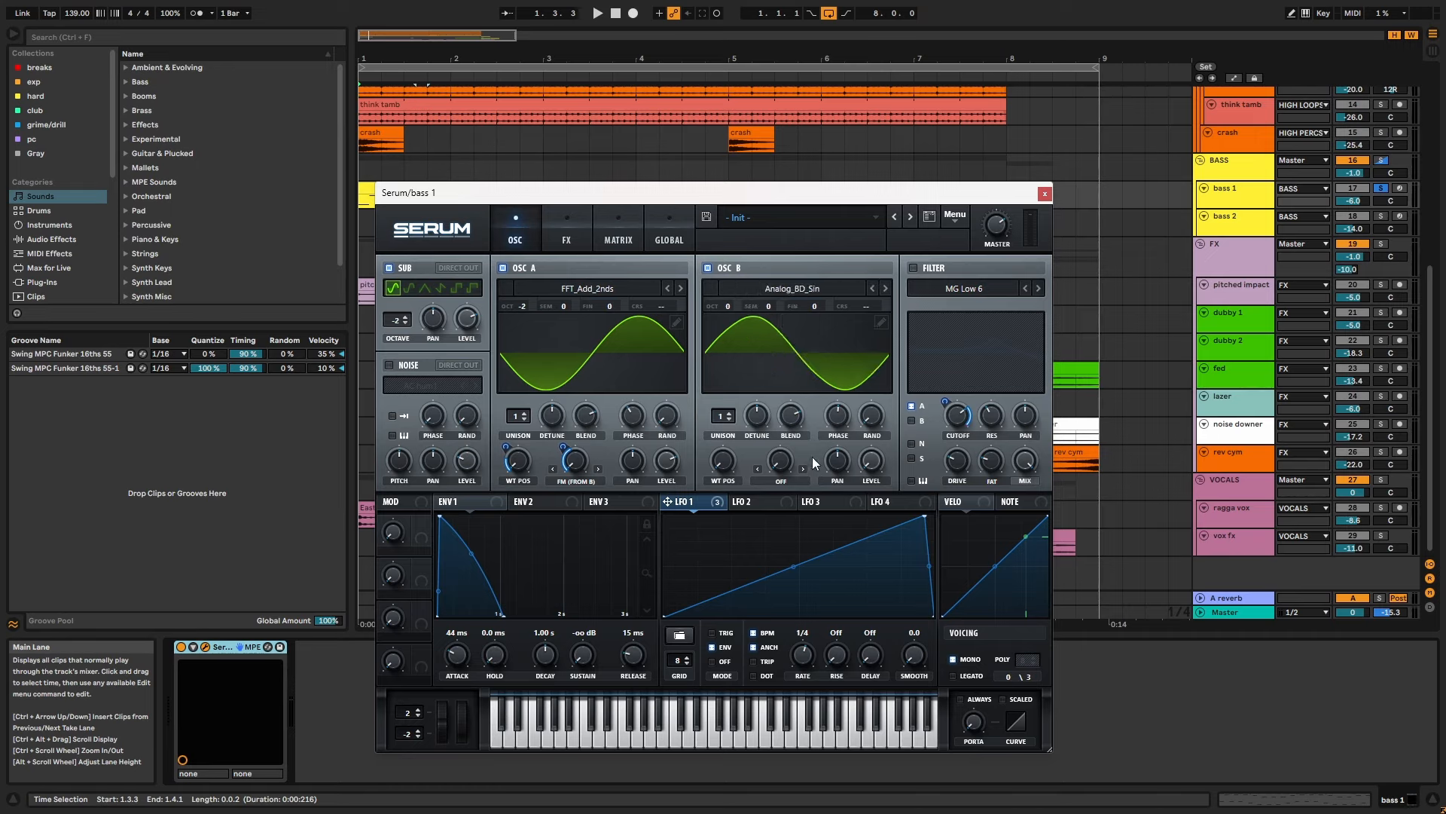
key(space)
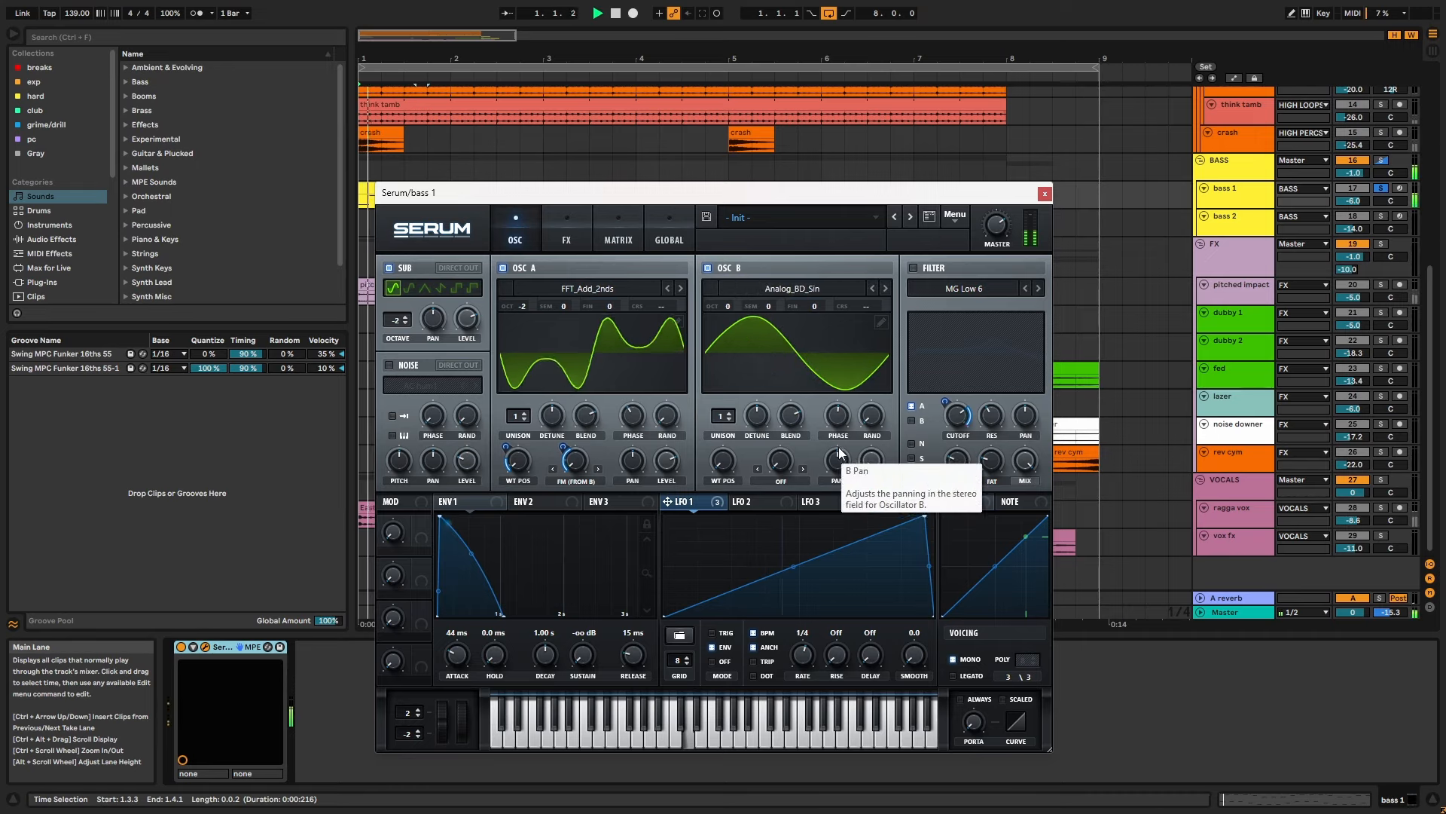
click(709, 267)
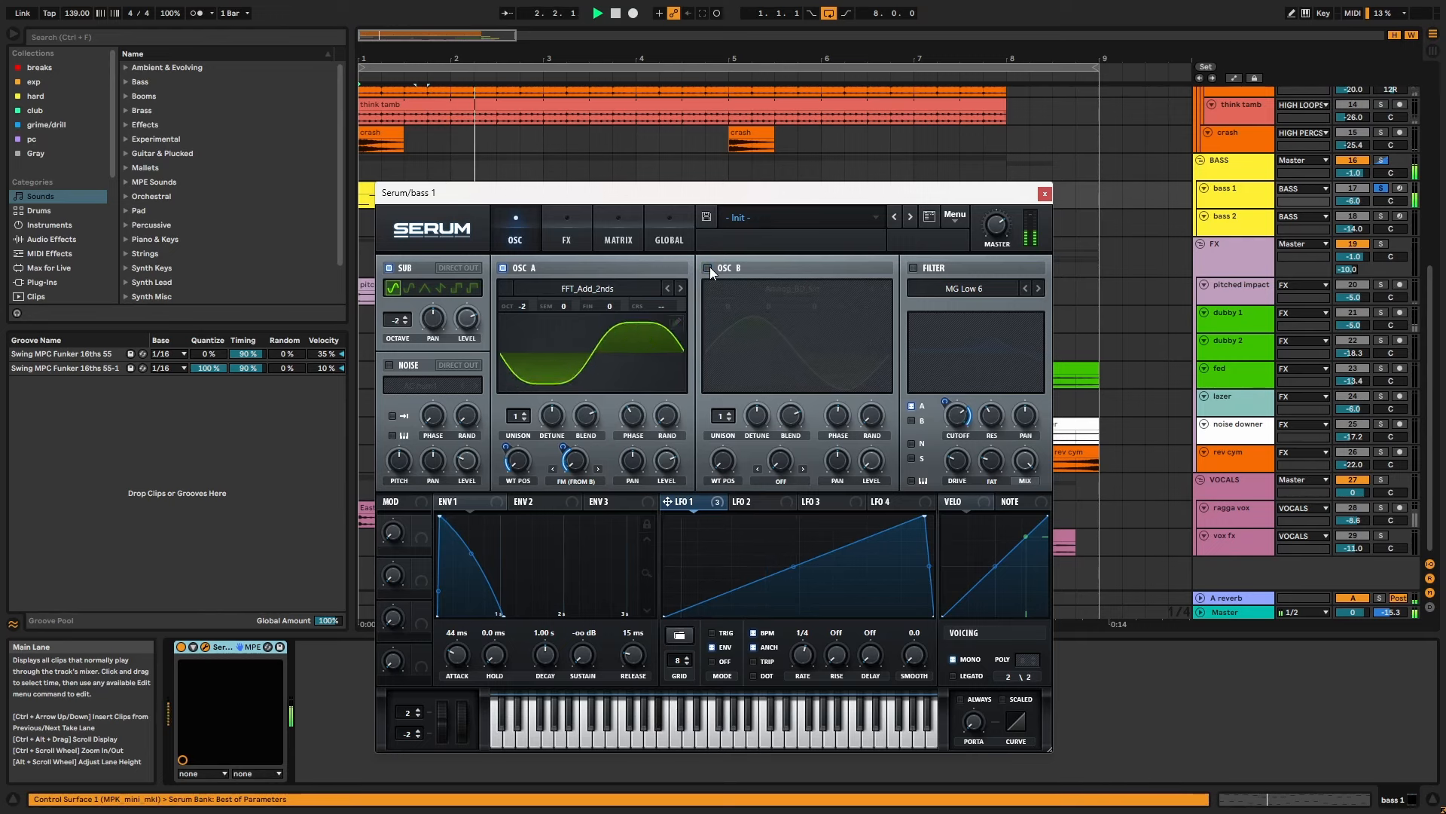
click(709, 267)
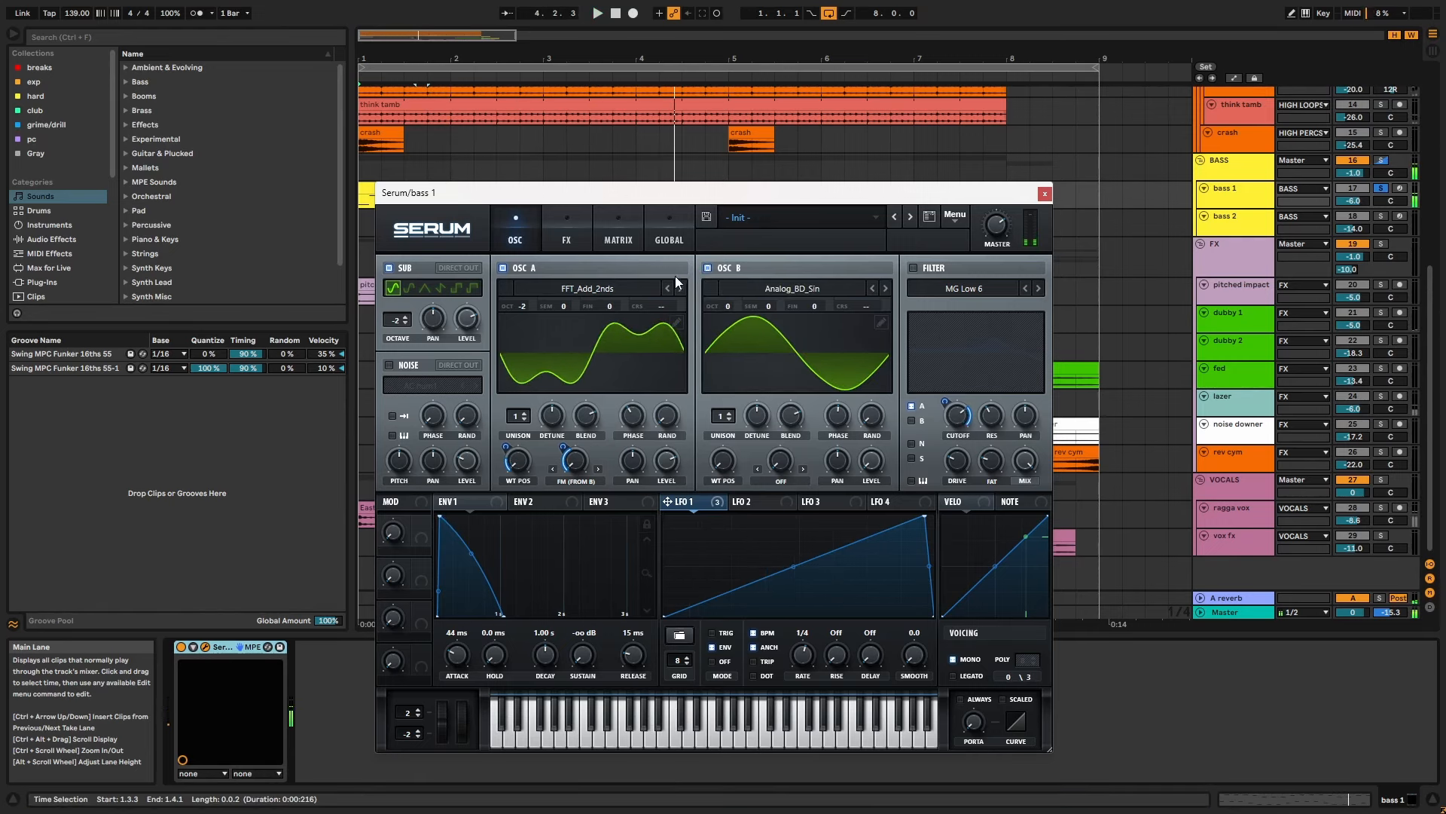
click(572, 241)
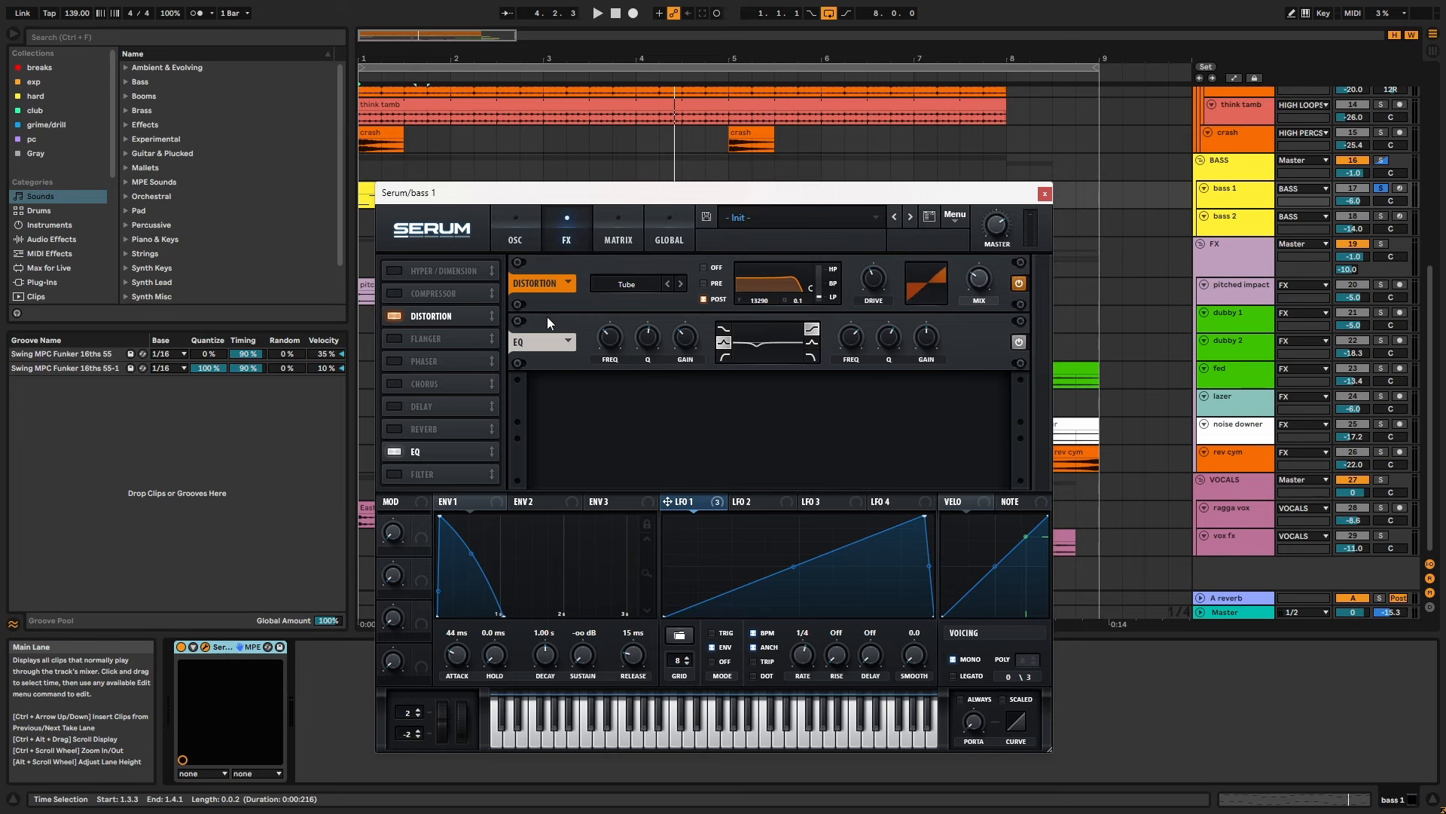
Solo the bass 2 track and play it with its MIDI clip open in the note editor.
click(1377, 251)
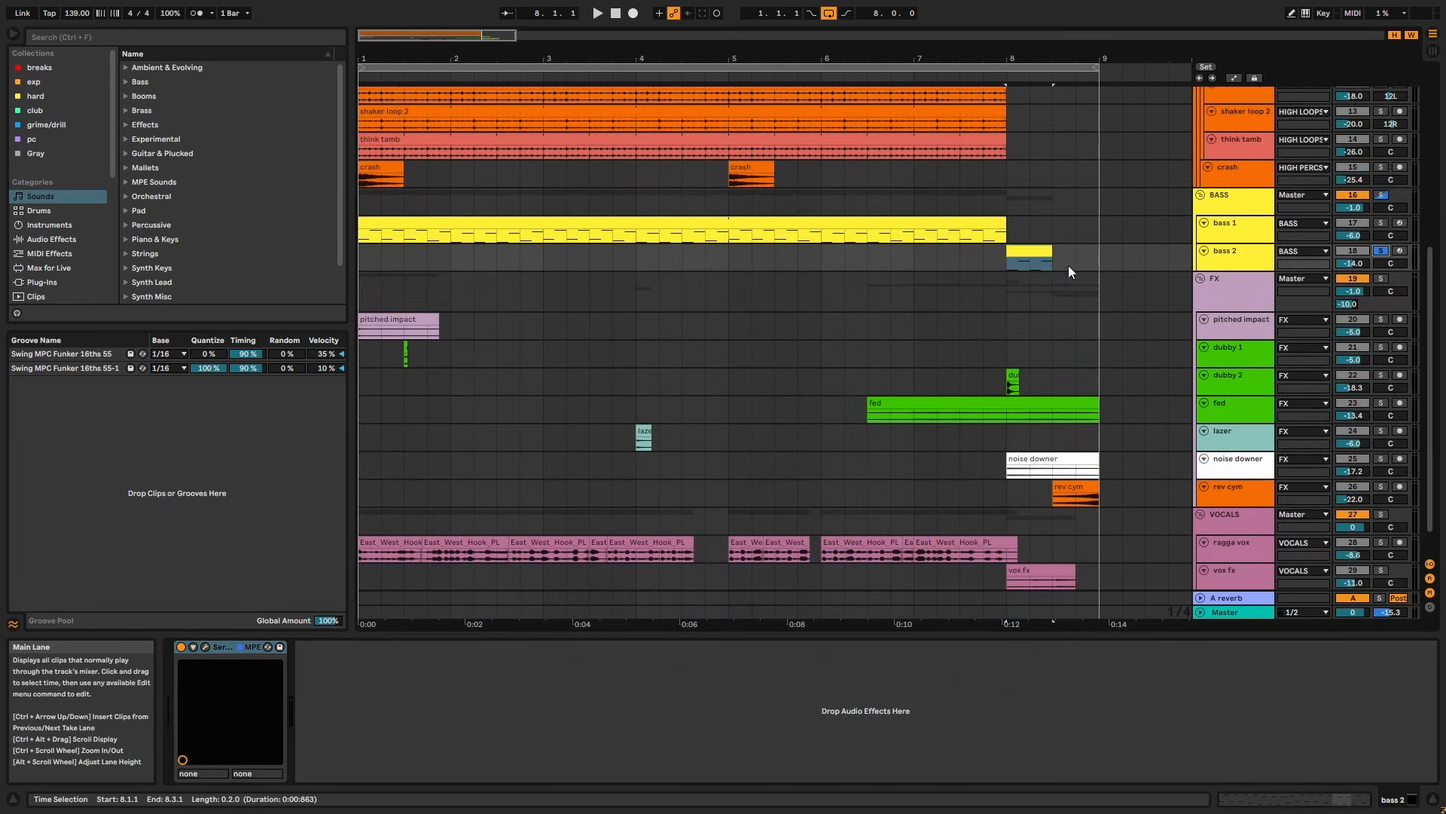
double_click(1040, 251)
key(space)
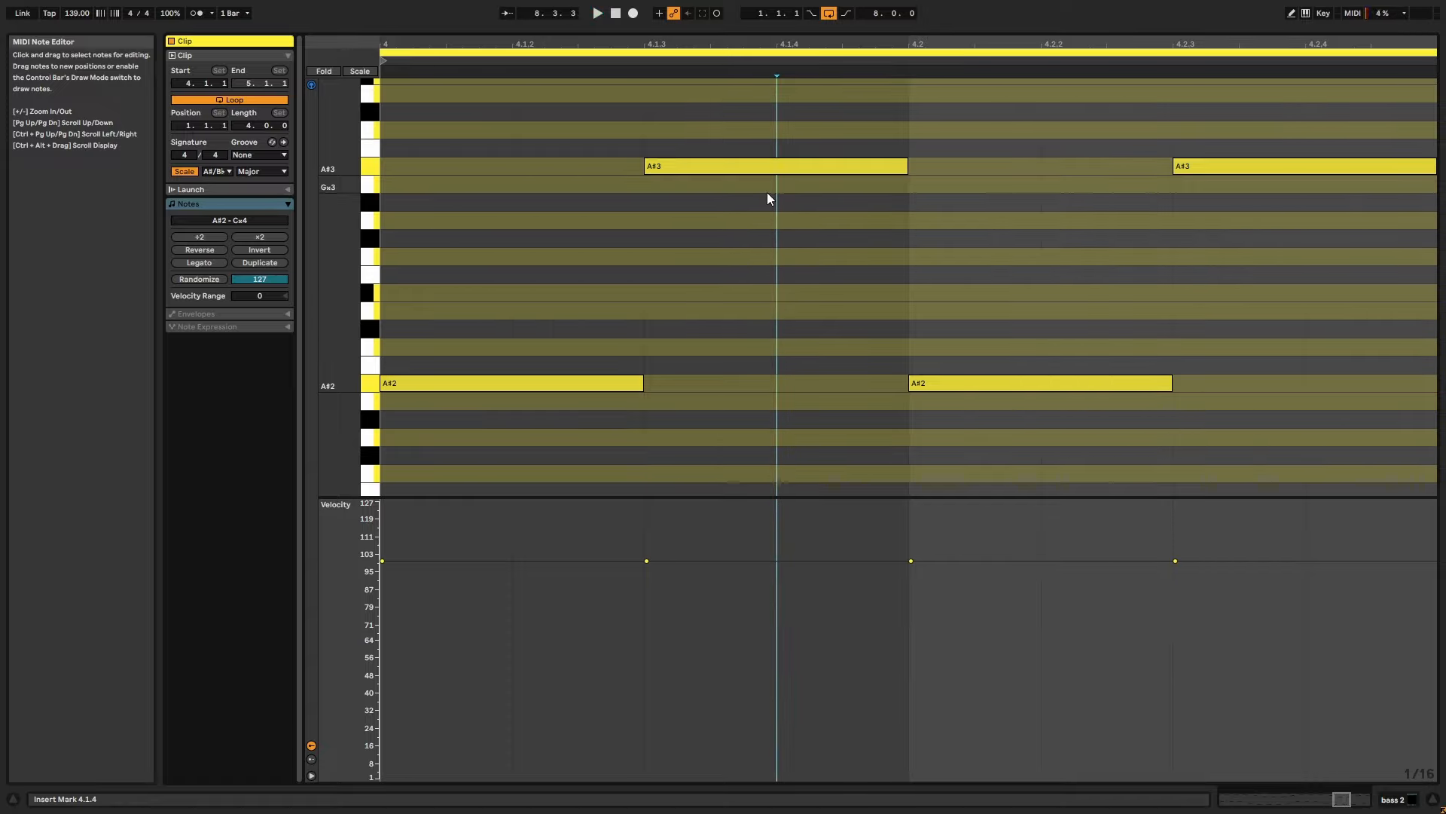
Inspect the oscillators and effects of bass 2's Serum instrument, and close the plug-in window.
key(shift+Tab)
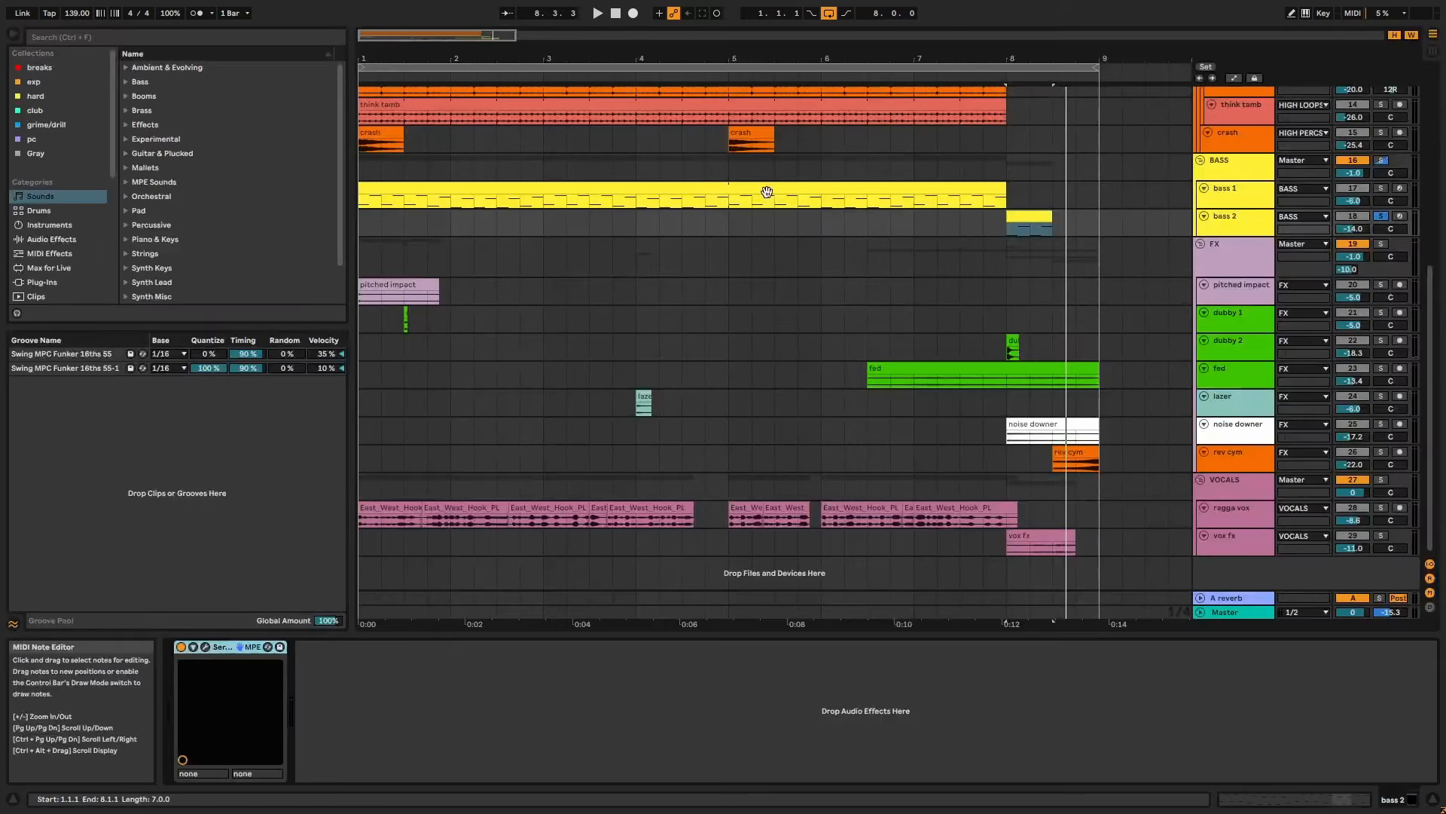
click(210, 649)
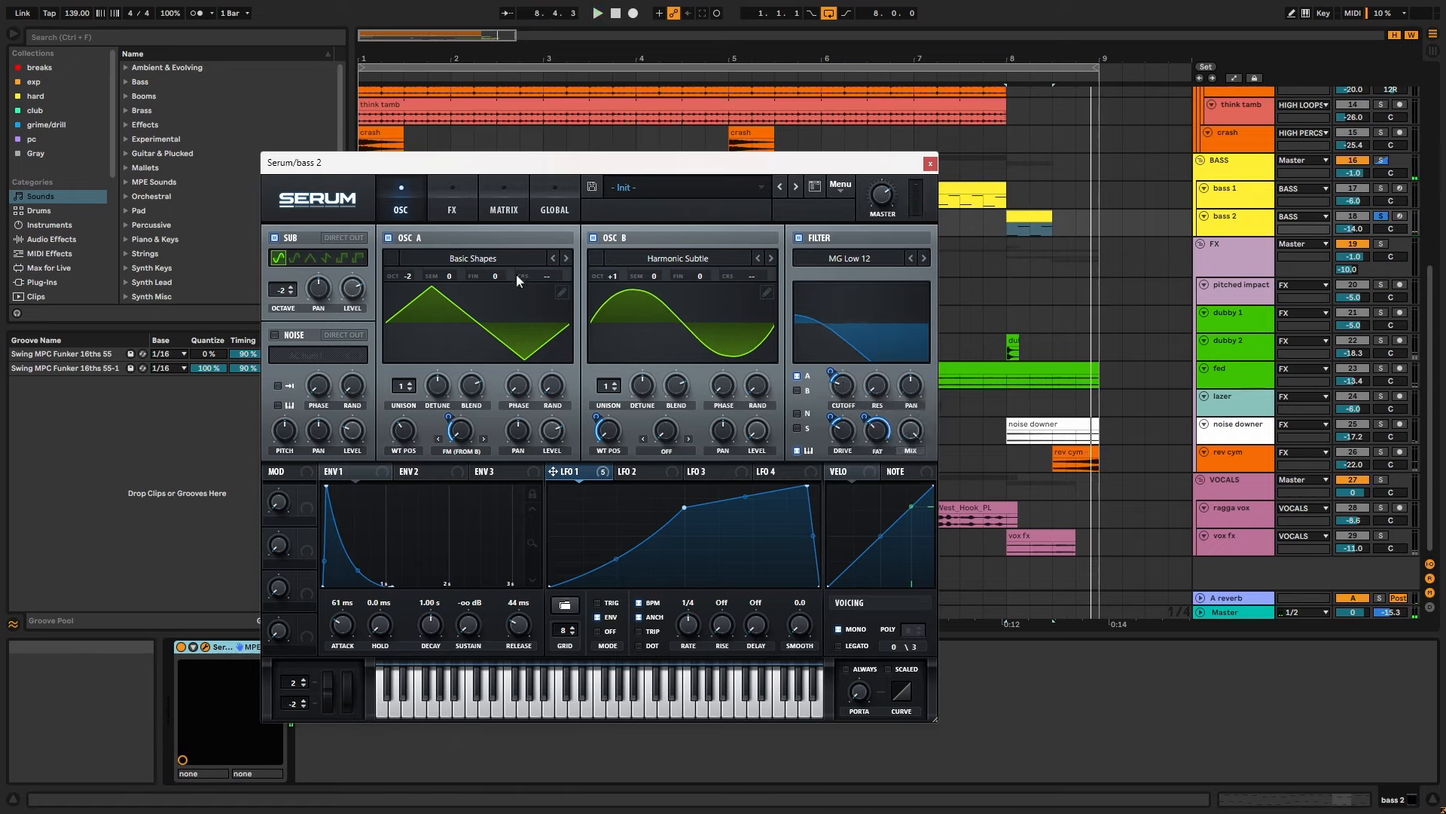
click(471, 207)
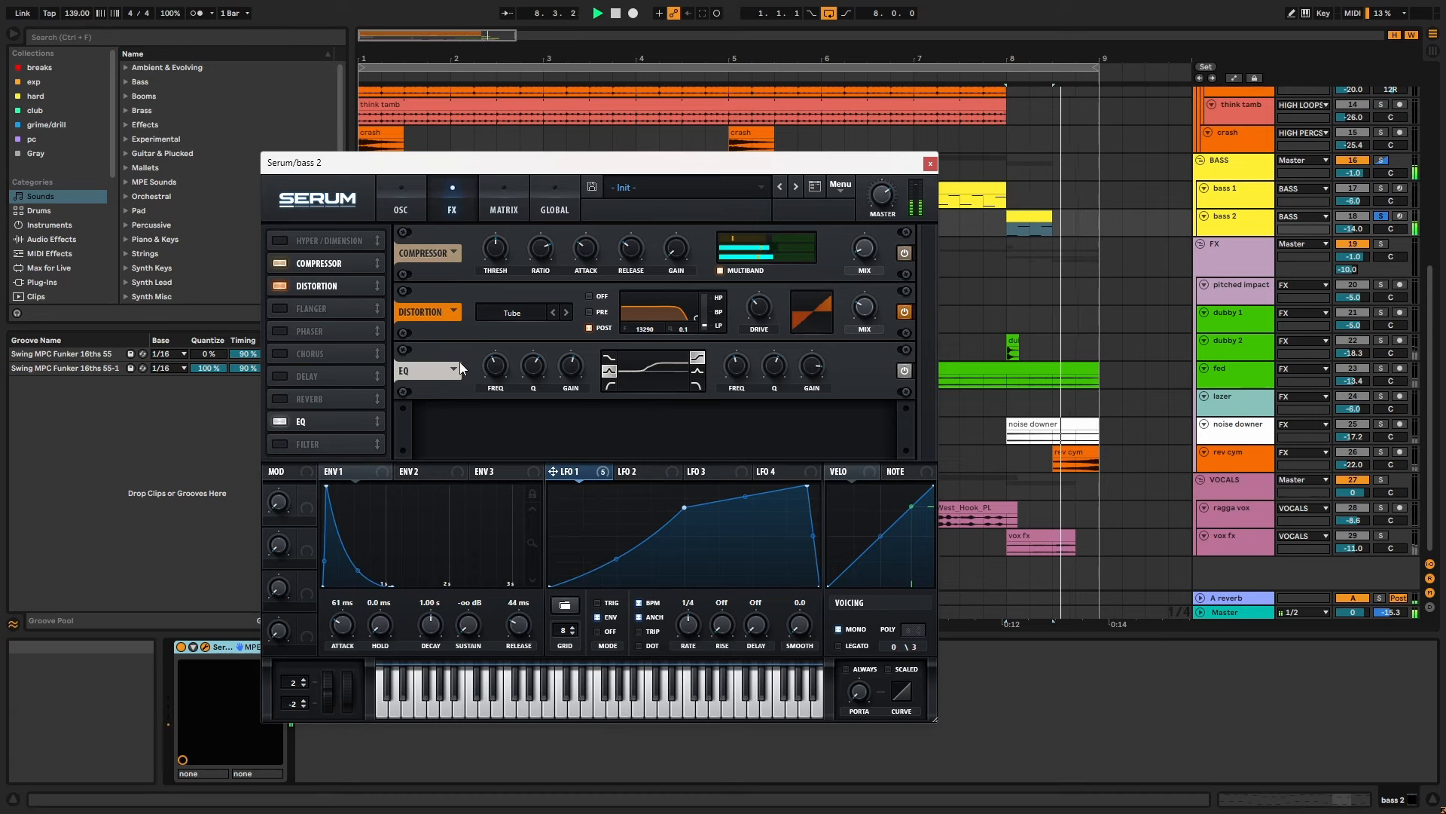
click(931, 163)
Inspect the BASS group's Multiband Dynamics, Saturator, EQ Eight, Bass - Punch and Parallel, Chorus-Ensemble and sub sidechain rack.
click(1236, 159)
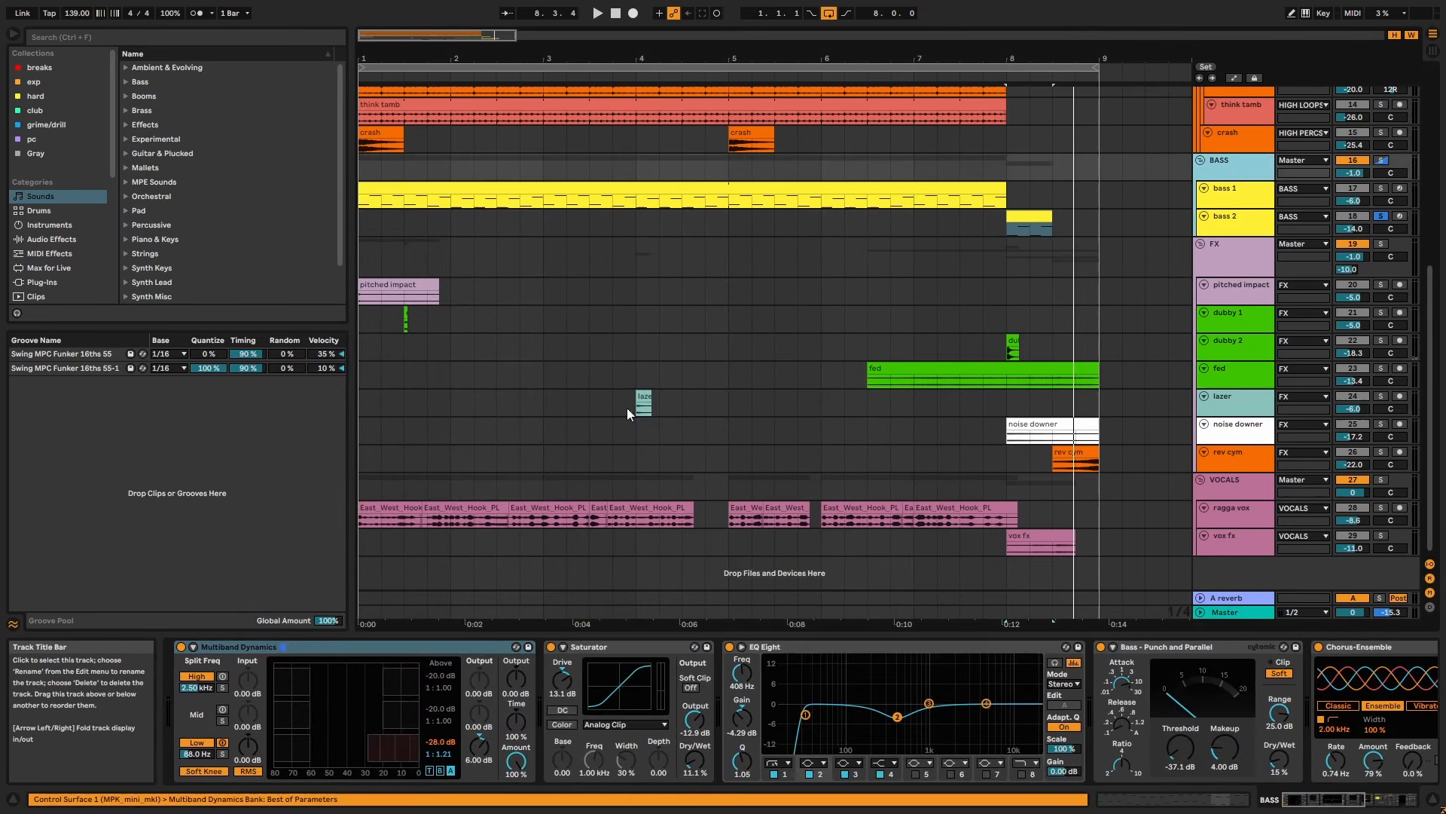
click(424, 647)
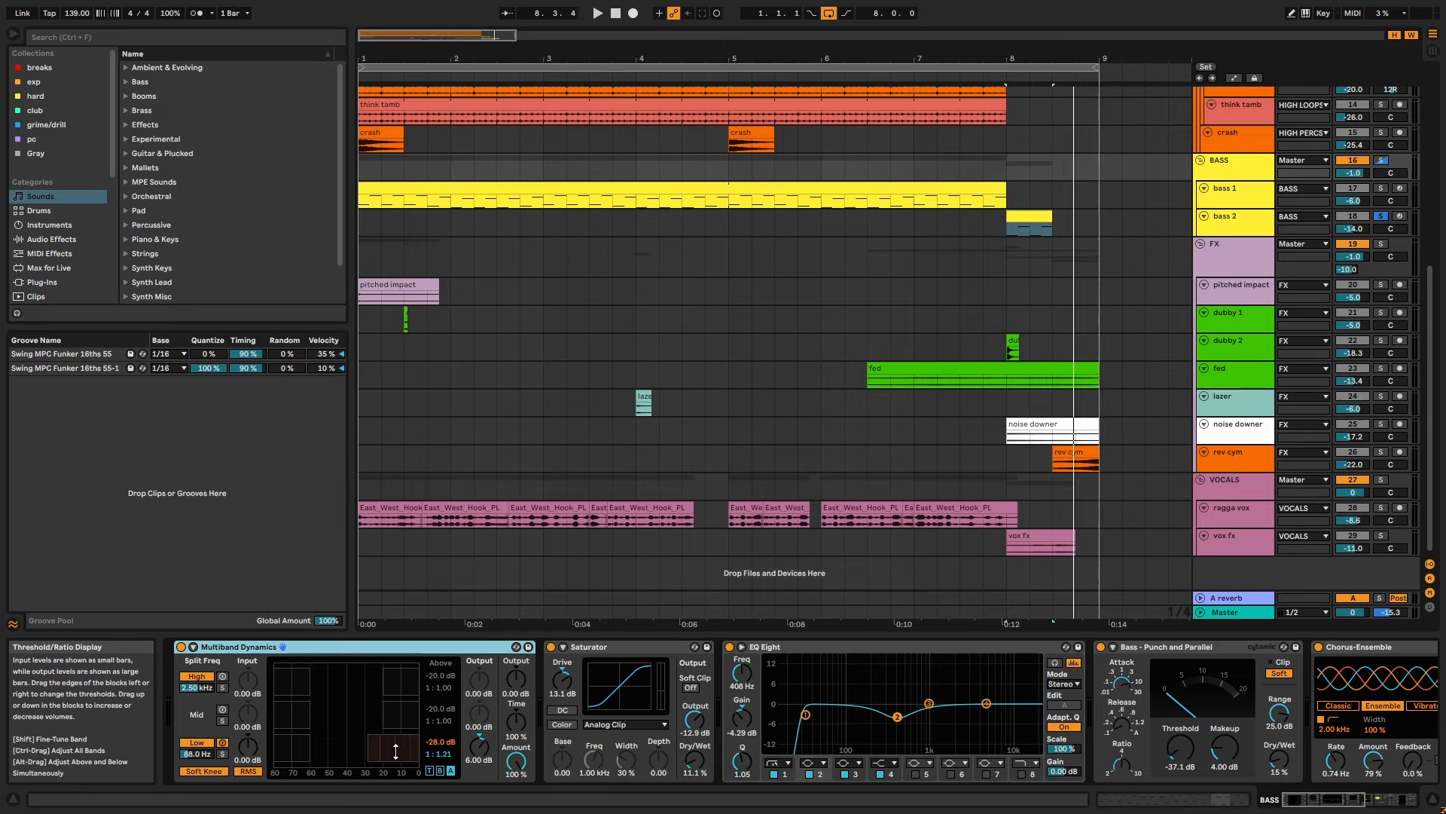
click(607, 650)
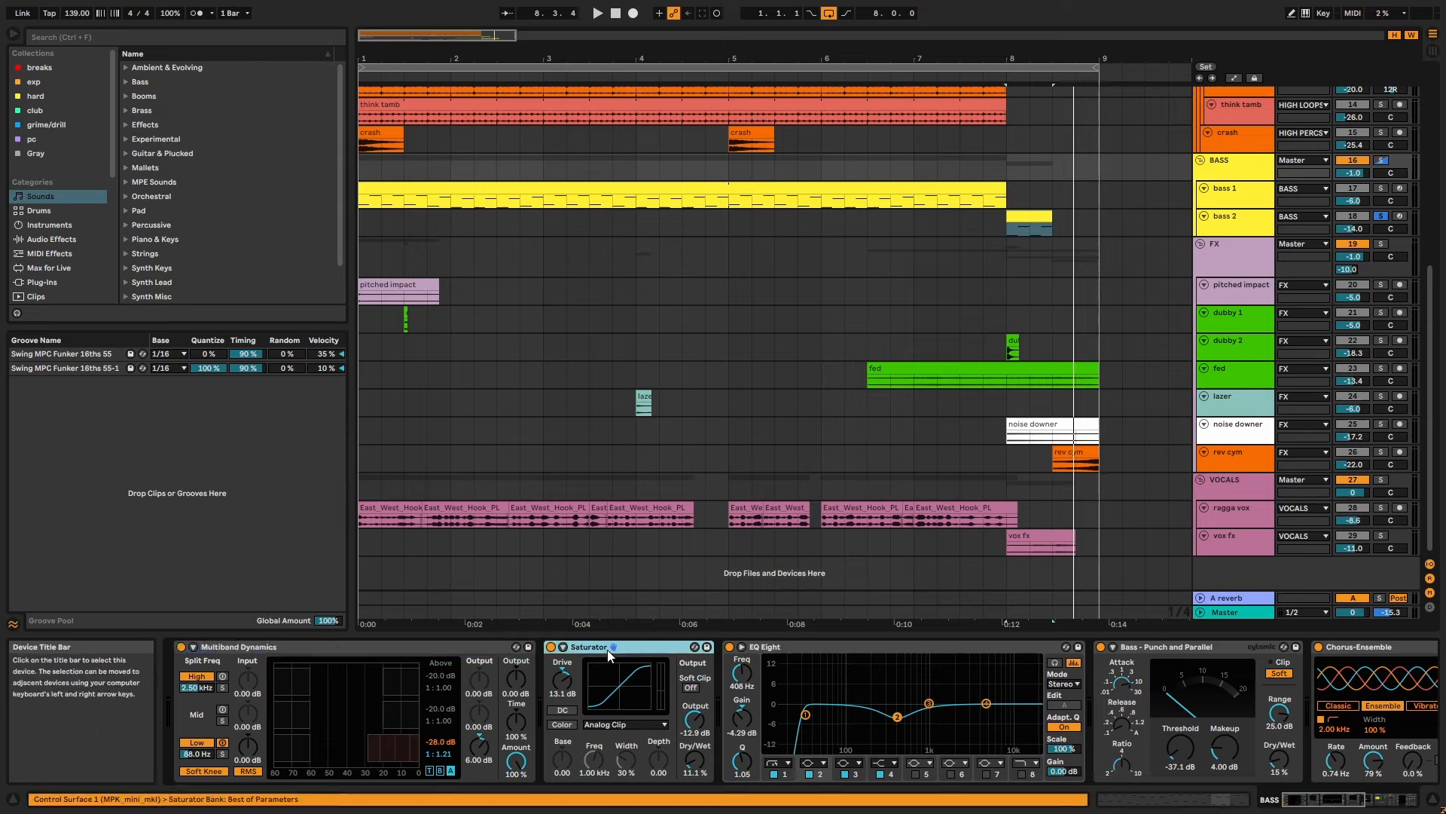
click(933, 647)
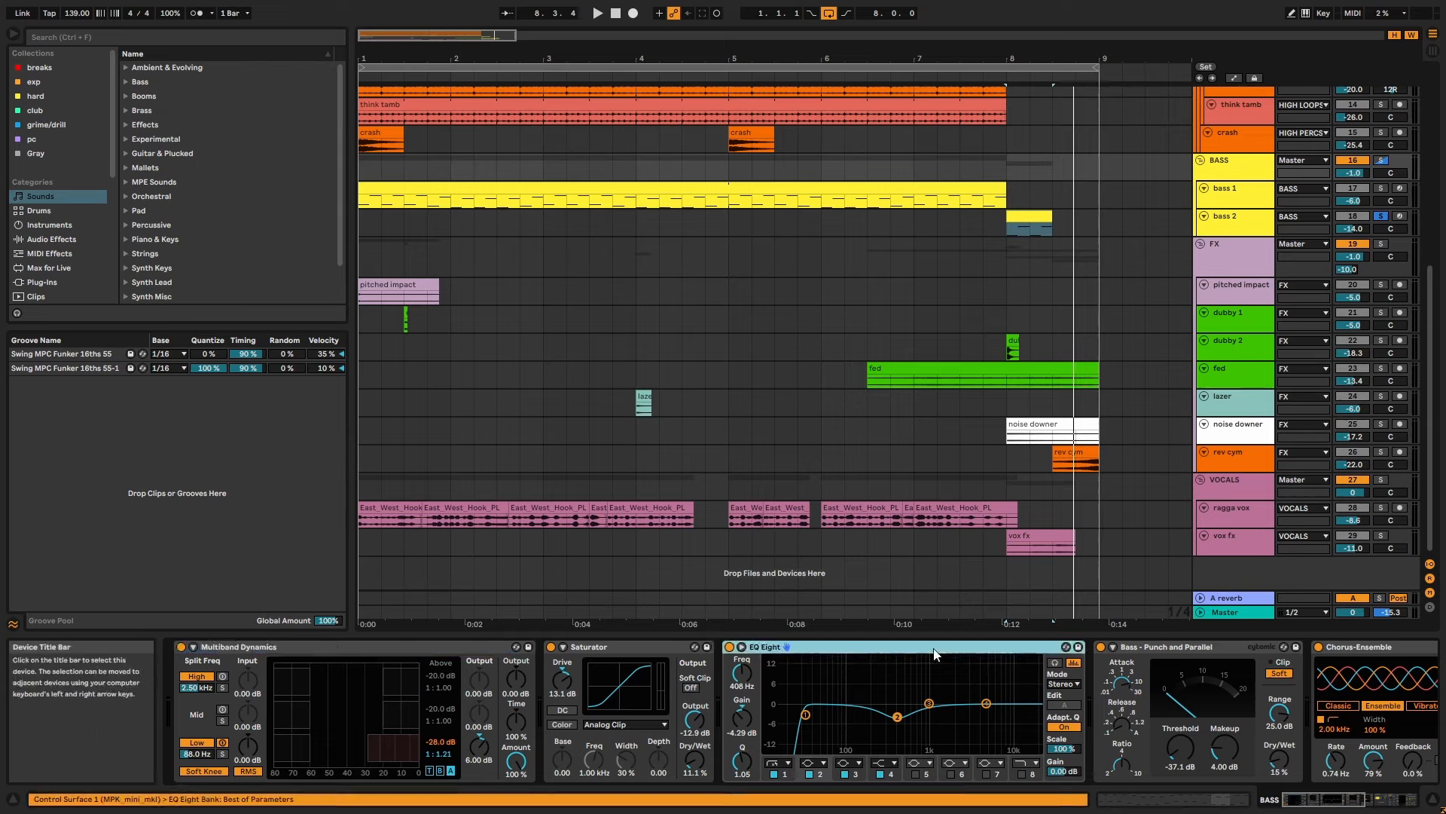
click(1175, 646)
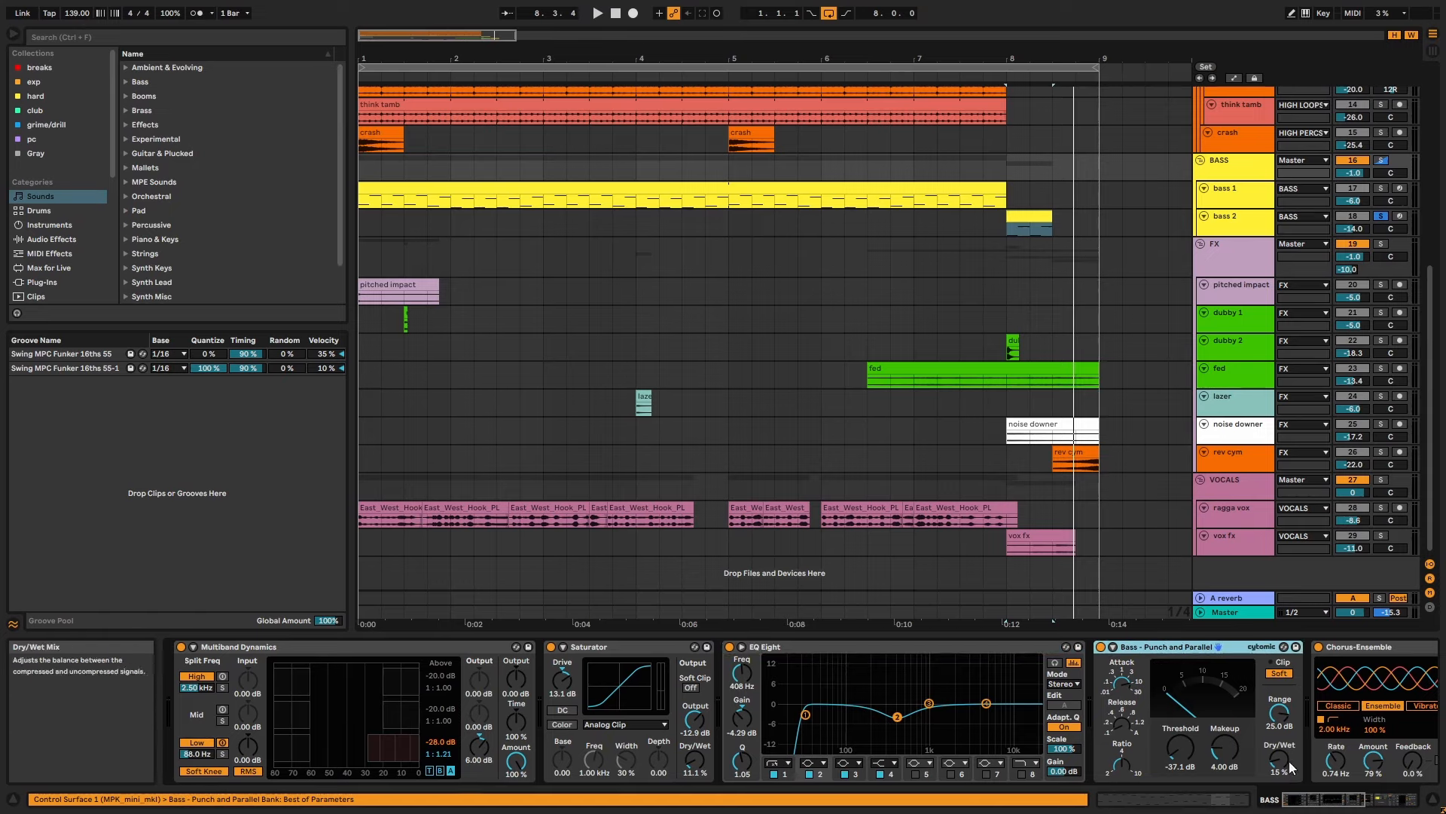
click(1359, 646)
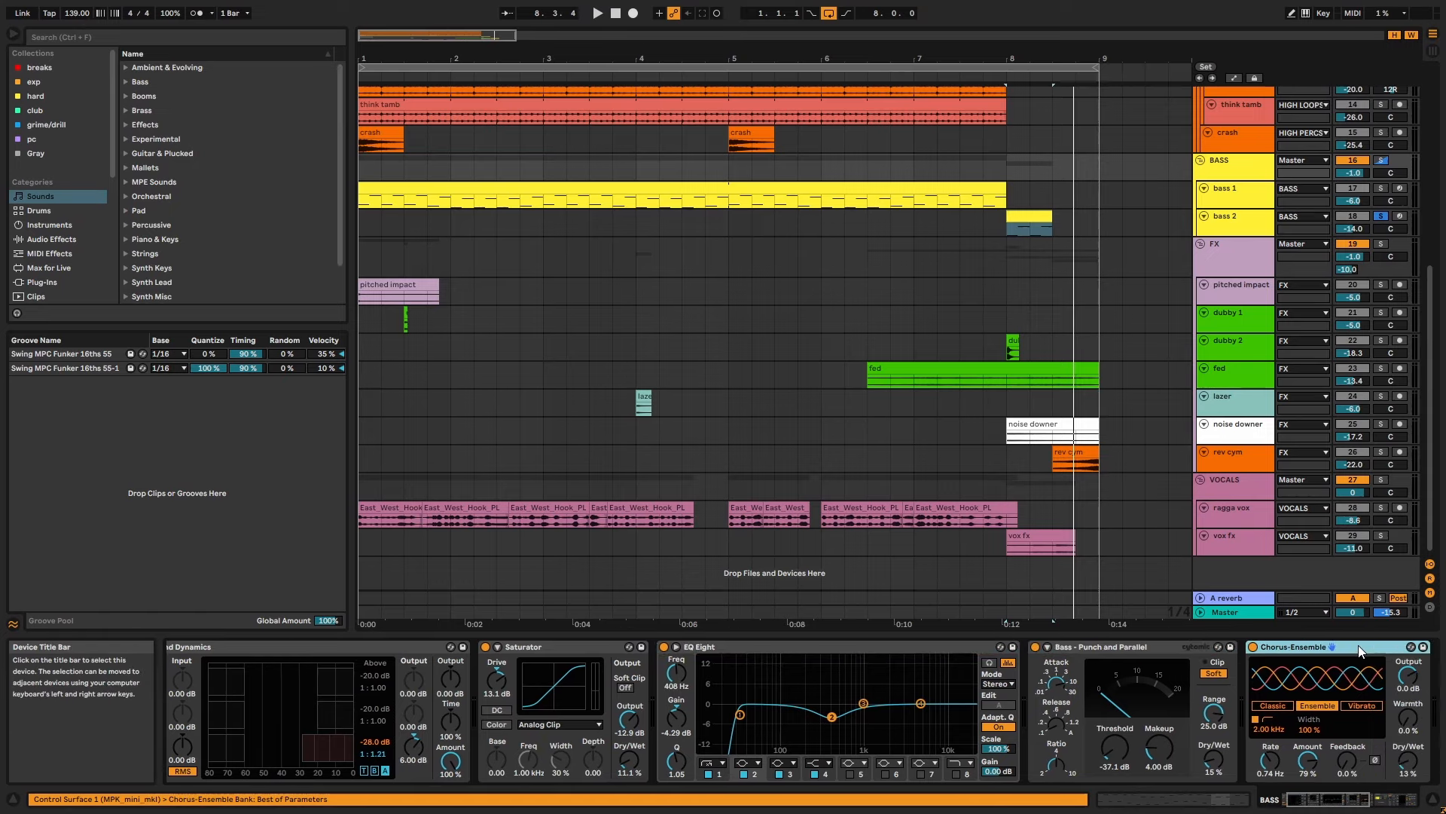
scroll(775, 678, down, 5)
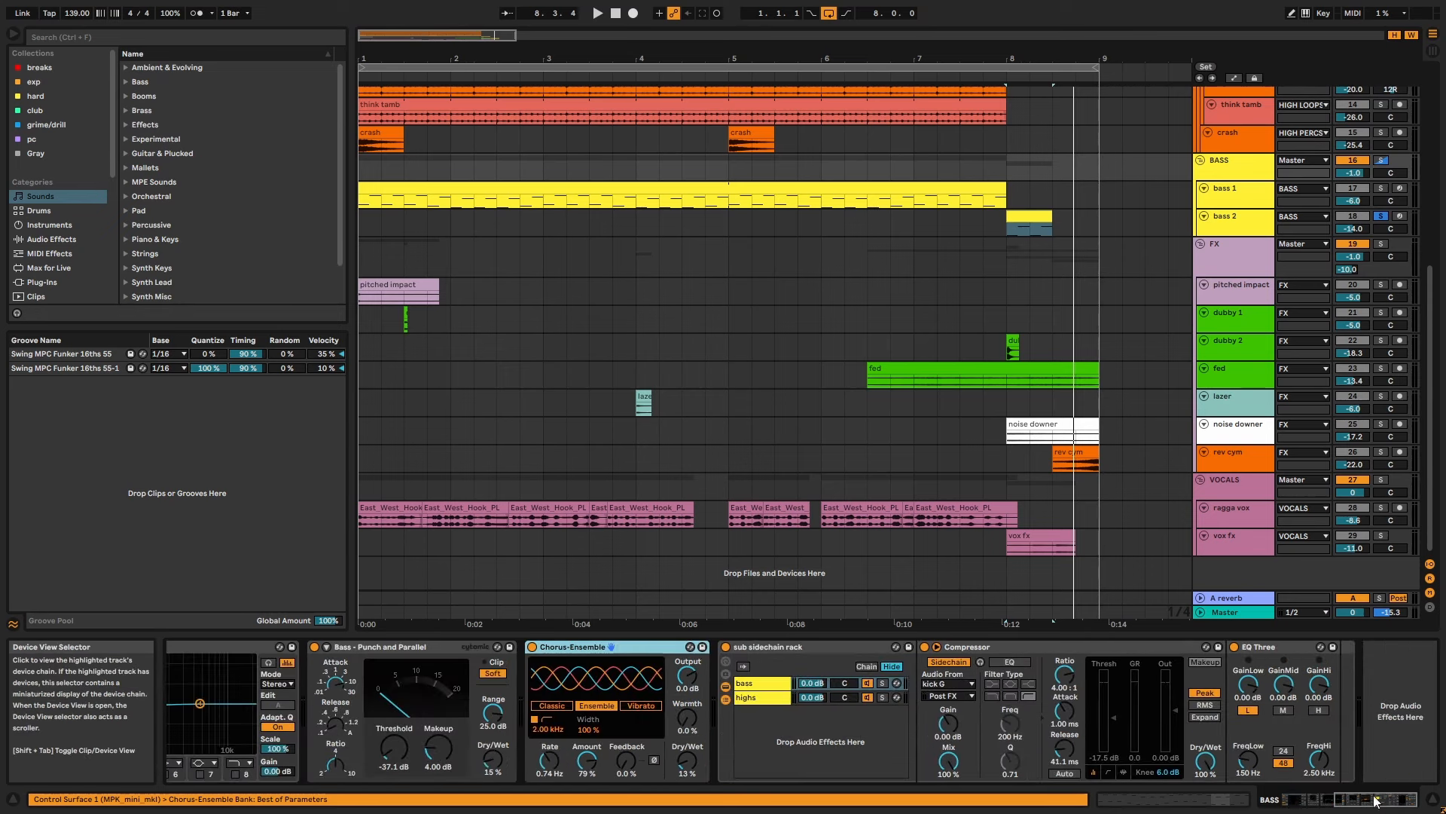
click(775, 646)
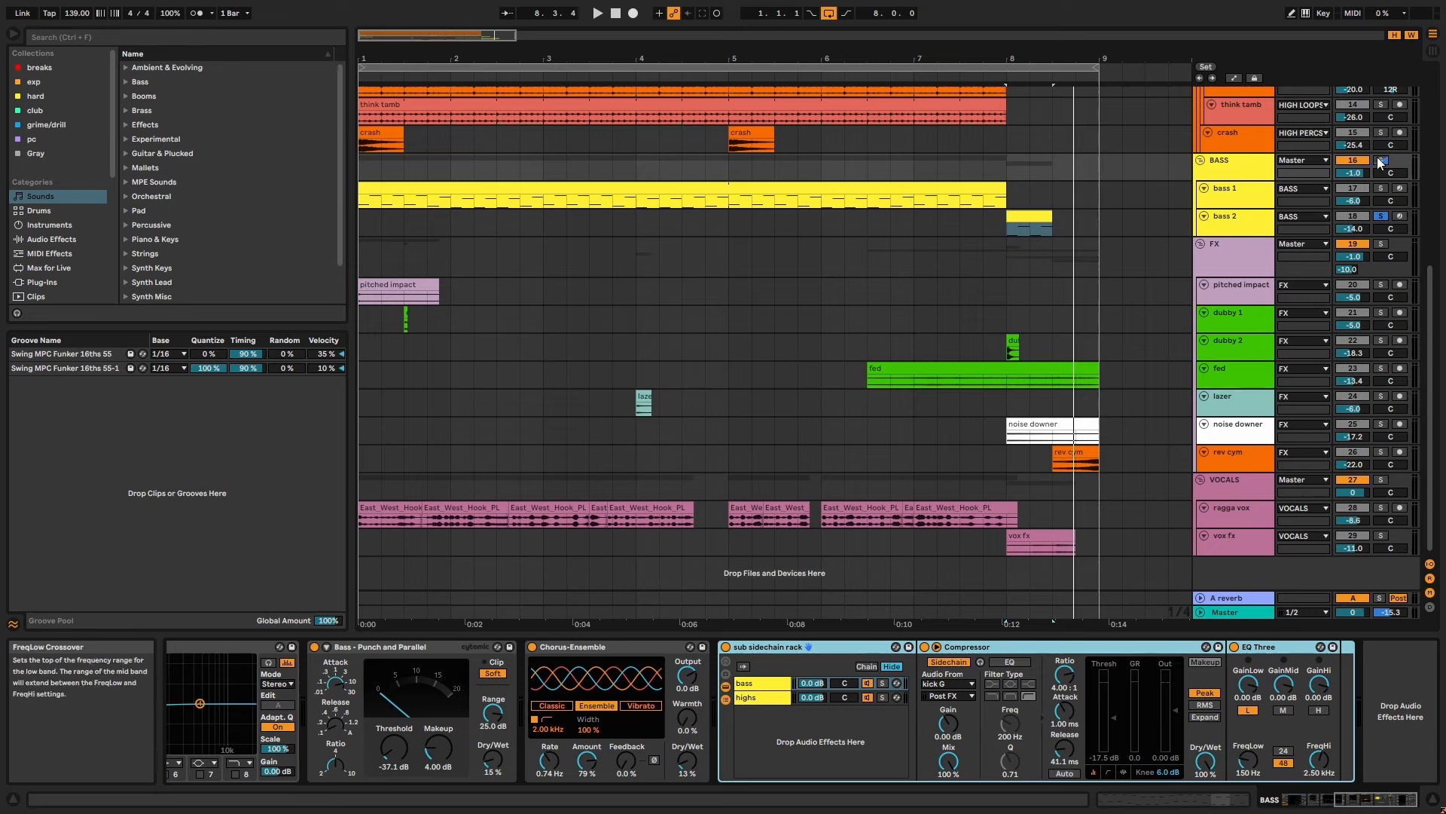
Play the soloed BASS group with its devices switched off and back on together, and enlarge the track to show its send level.
key(space)
click(1169, 204)
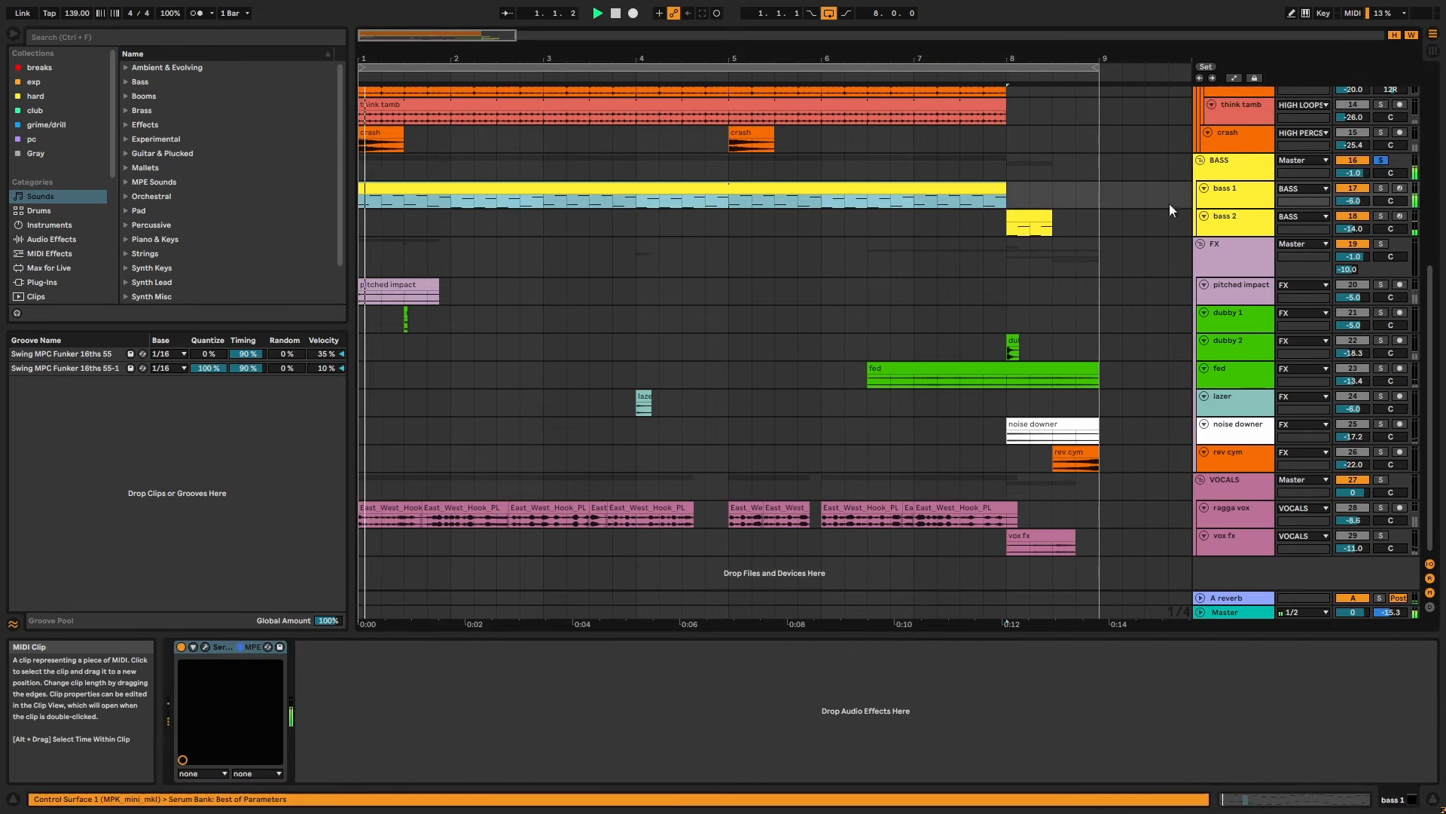
click(1246, 170)
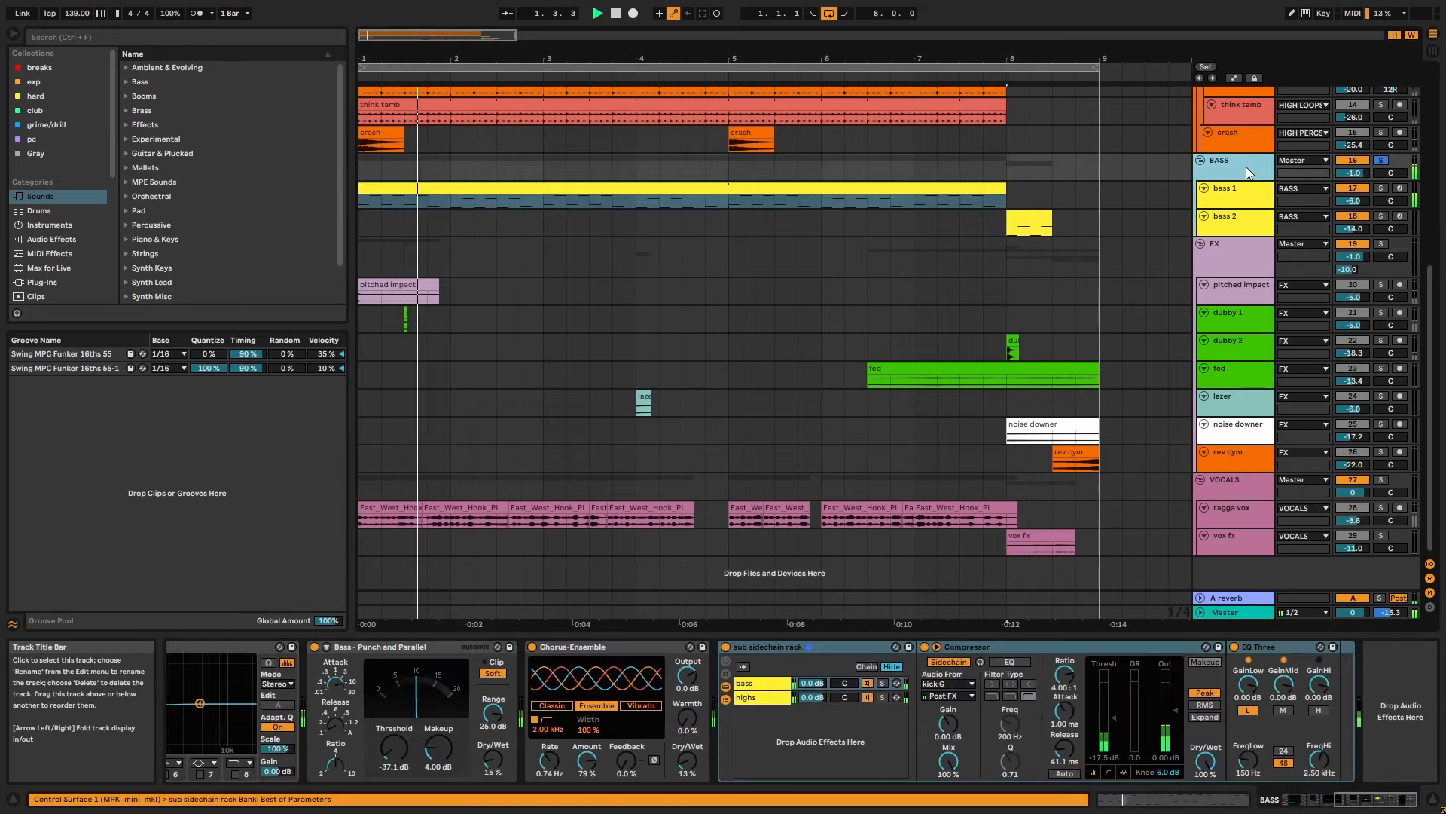
click(851, 644)
scroll(763, 652, up, 5)
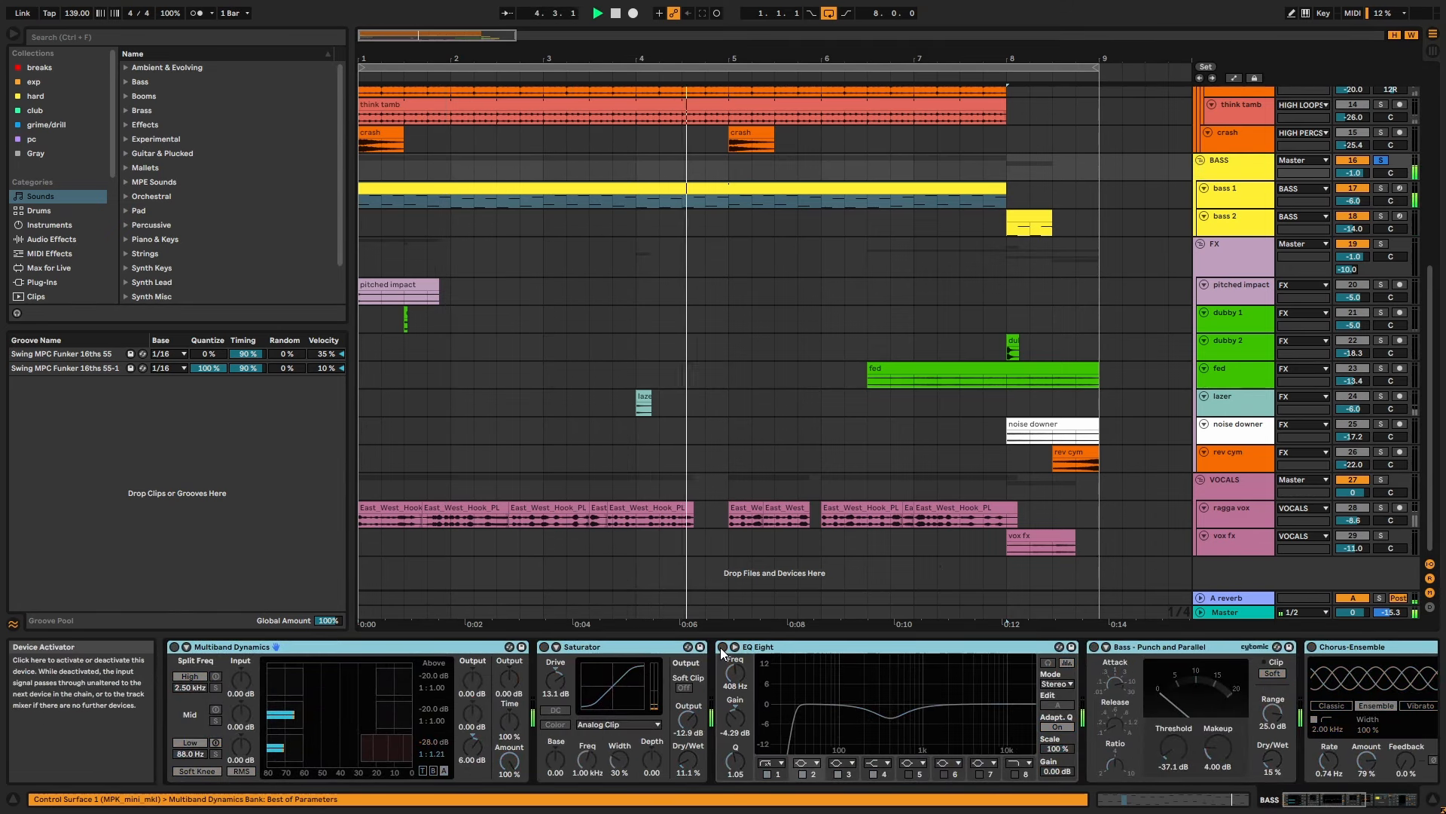
click(721, 649)
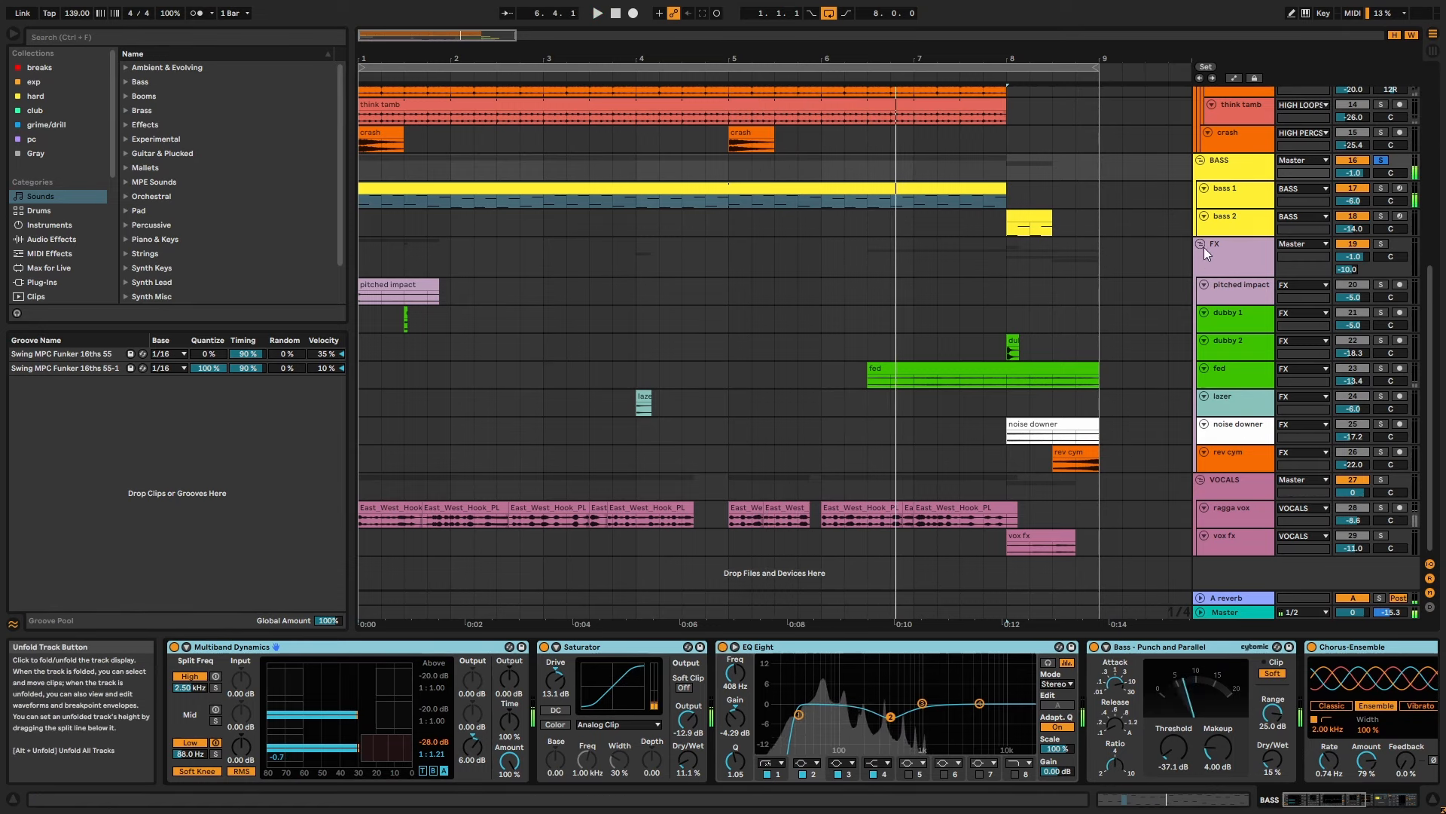
drag(1242, 181, 1241, 194)
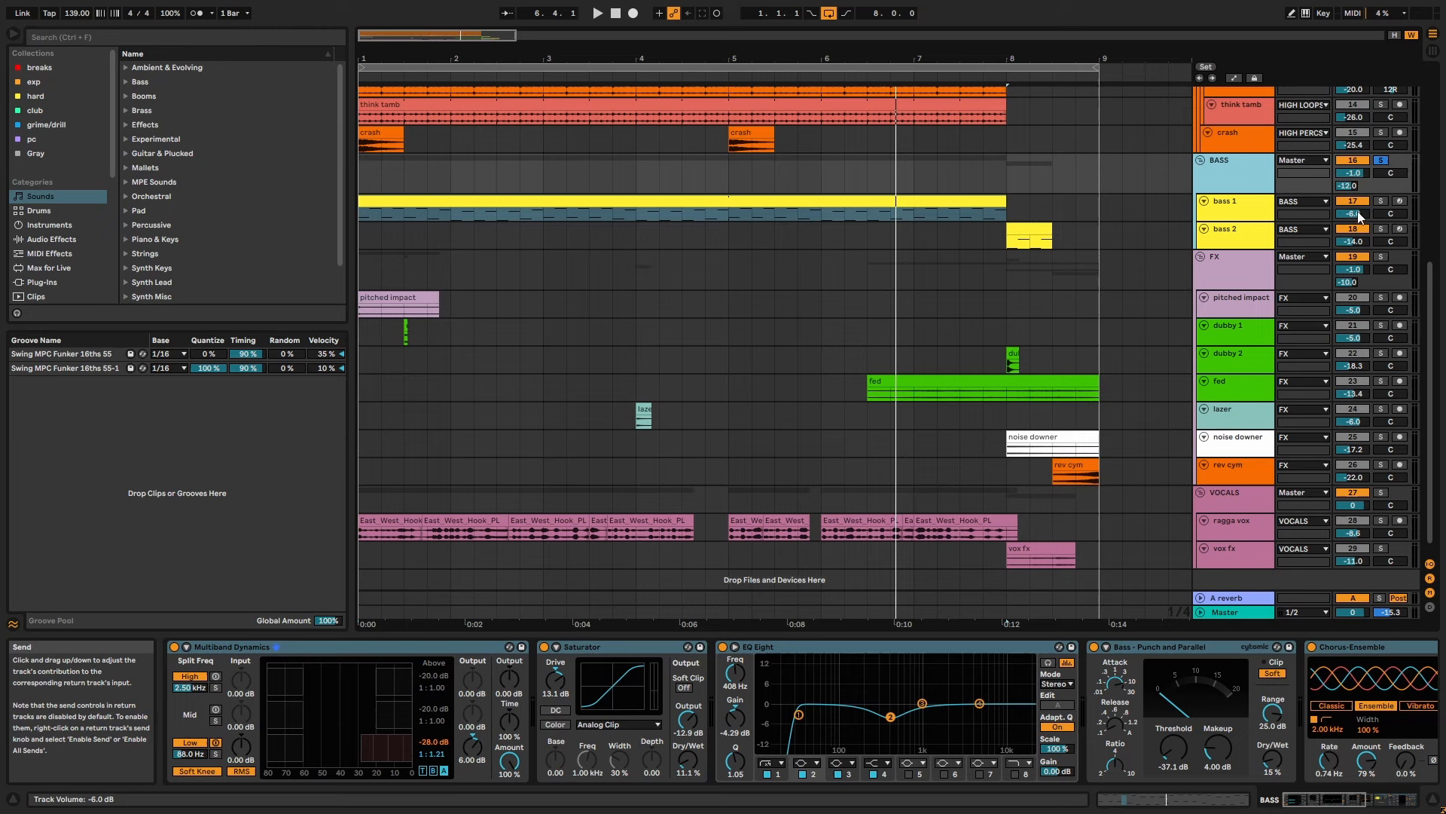
Solo the FX group and play it from the start of the pitched impact clip.
click(1381, 257)
click(414, 296)
key(space)
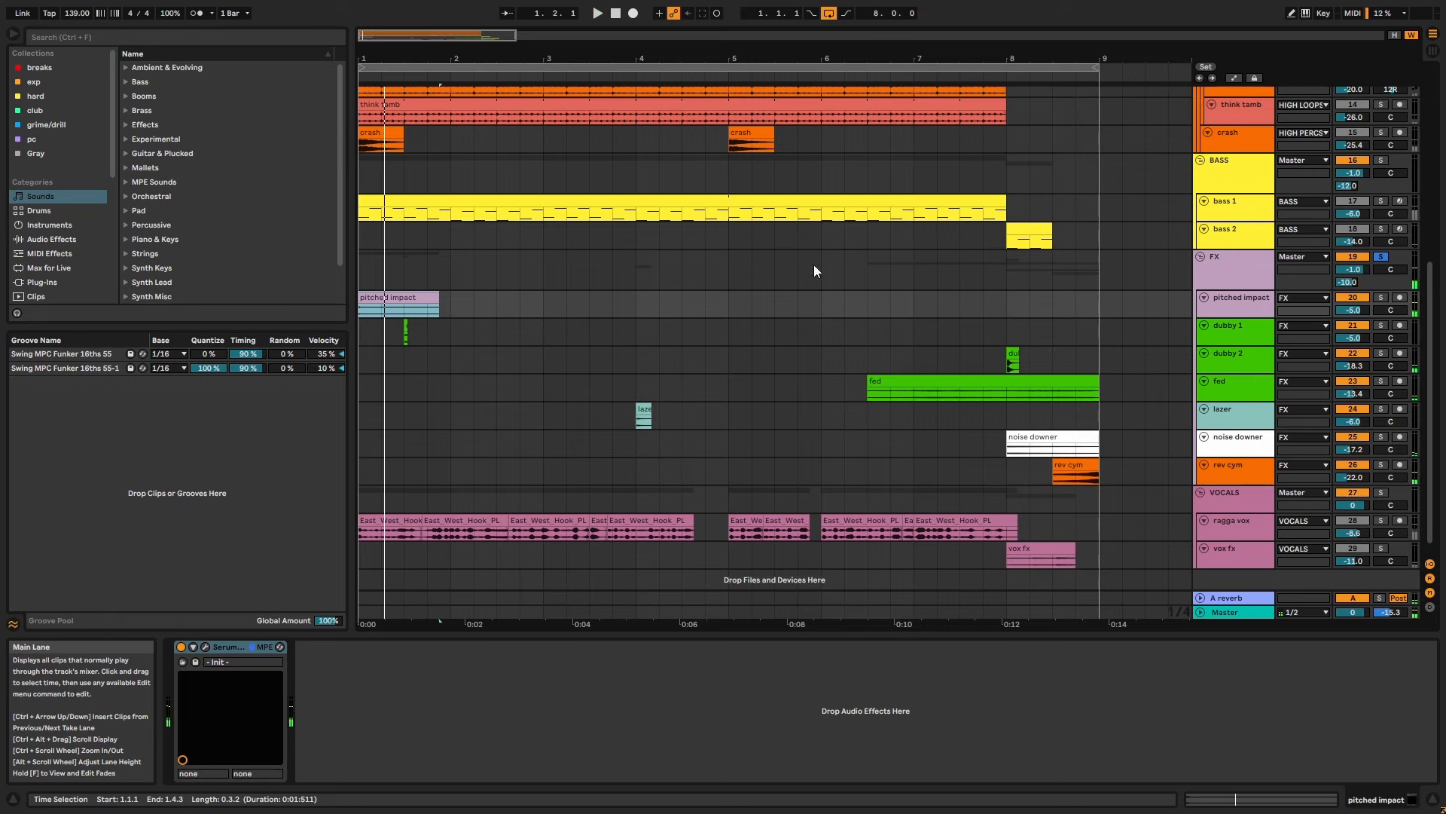
Inspect the reverb in the pitched impact track's SerumFX plug-in and close its window.
click(1250, 305)
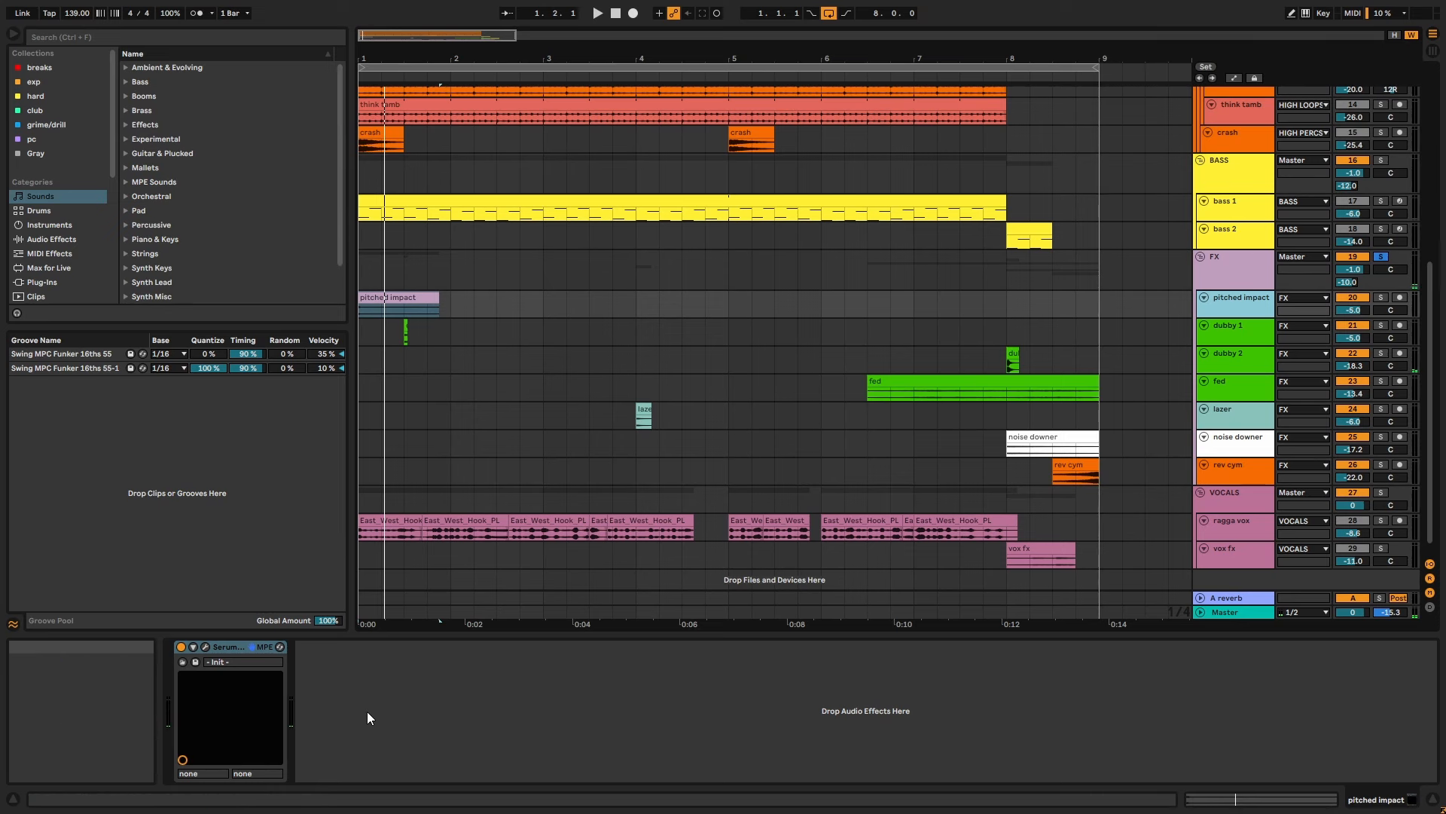
click(204, 647)
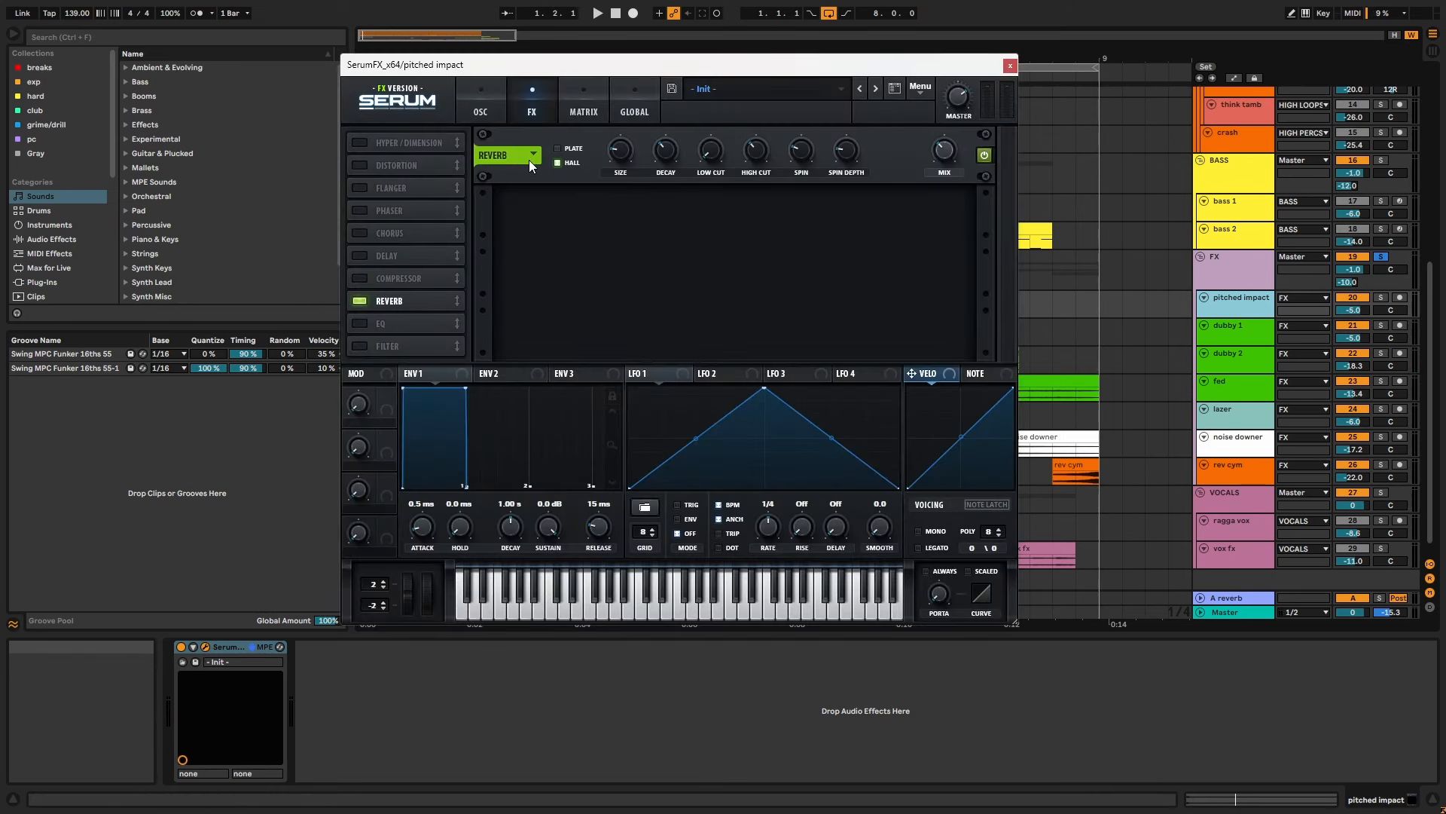
click(1010, 66)
Go through the device chains of the FX tracks one by one, from dubby 1 down to rev cym.
click(1263, 324)
key(Down)
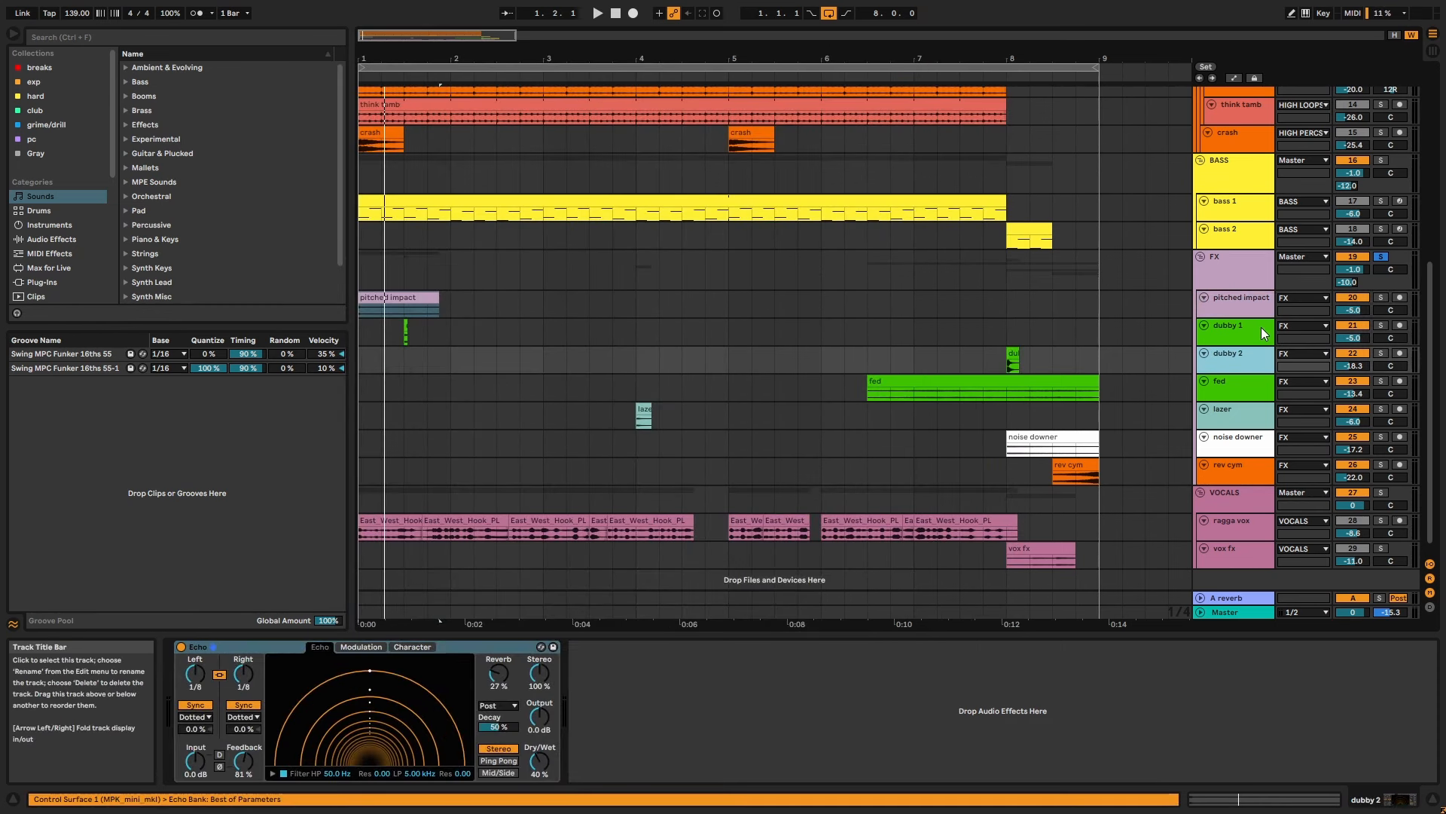
click(475, 646)
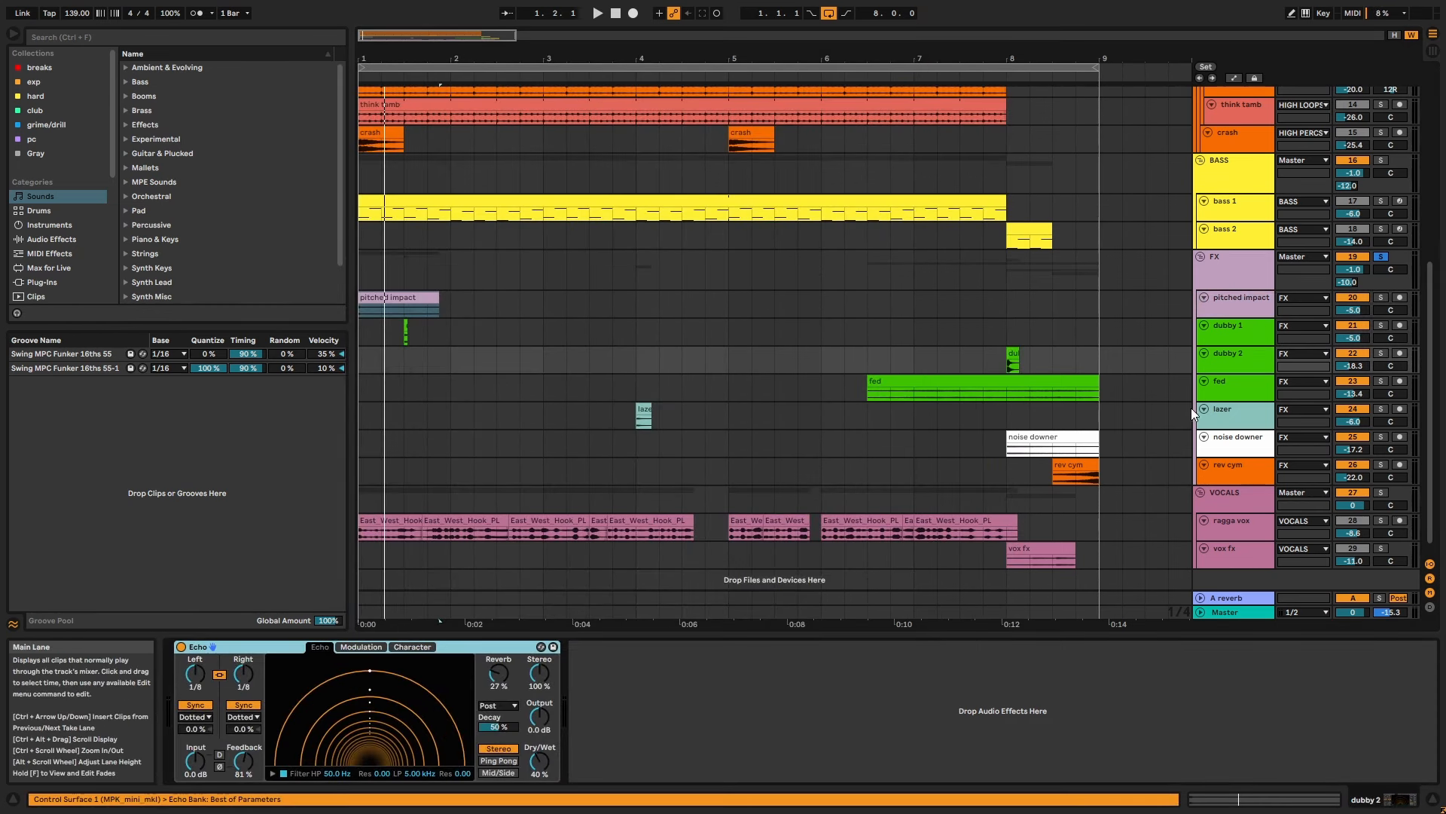
key(Down)
key(Down)
key(Down)
key(Down)
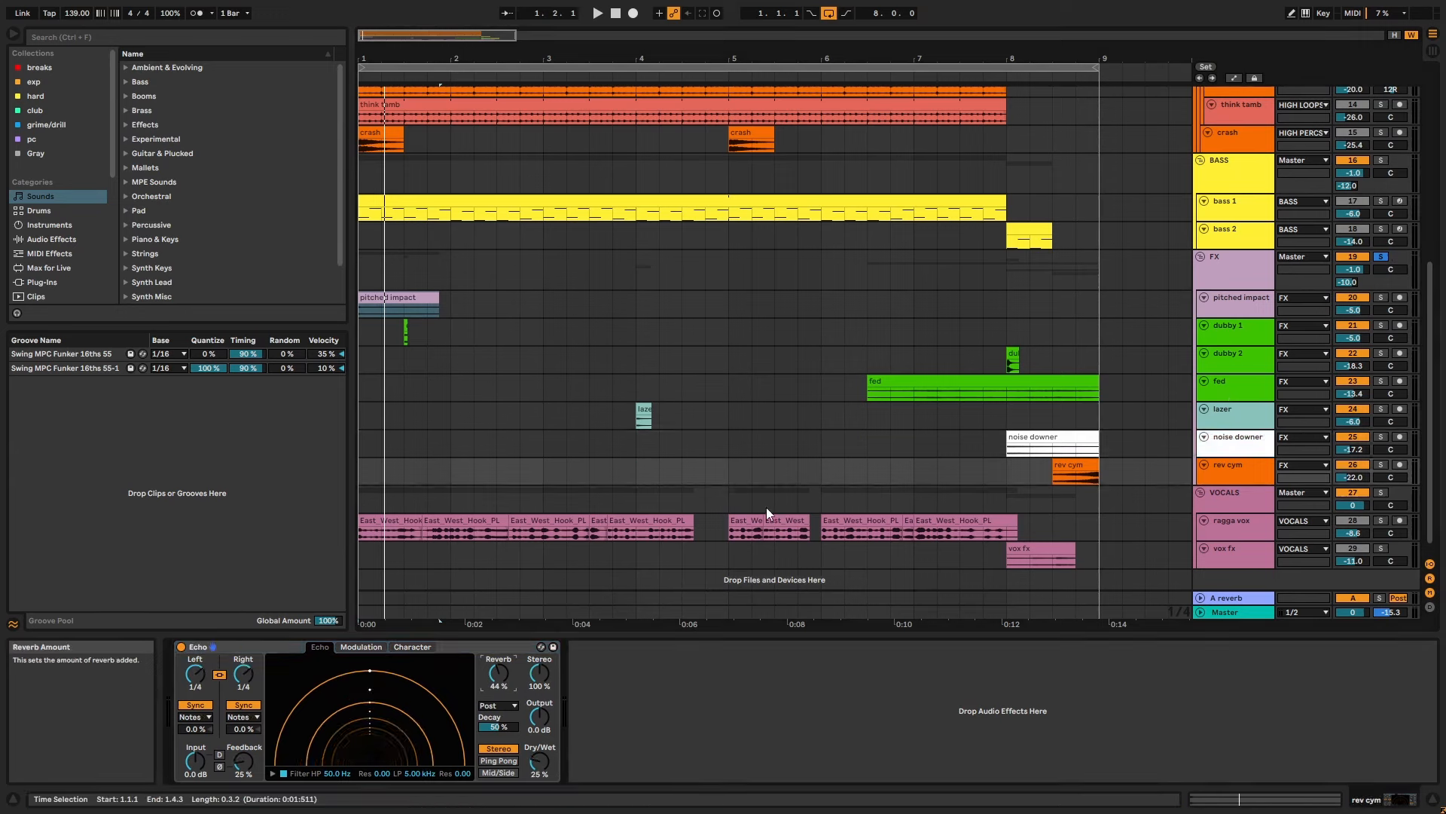
Go through the FX group's device chain from Saturator and the Bass - Punch and Parallel compressor to EQ Eight and Chorus-Ensemble.
click(1257, 268)
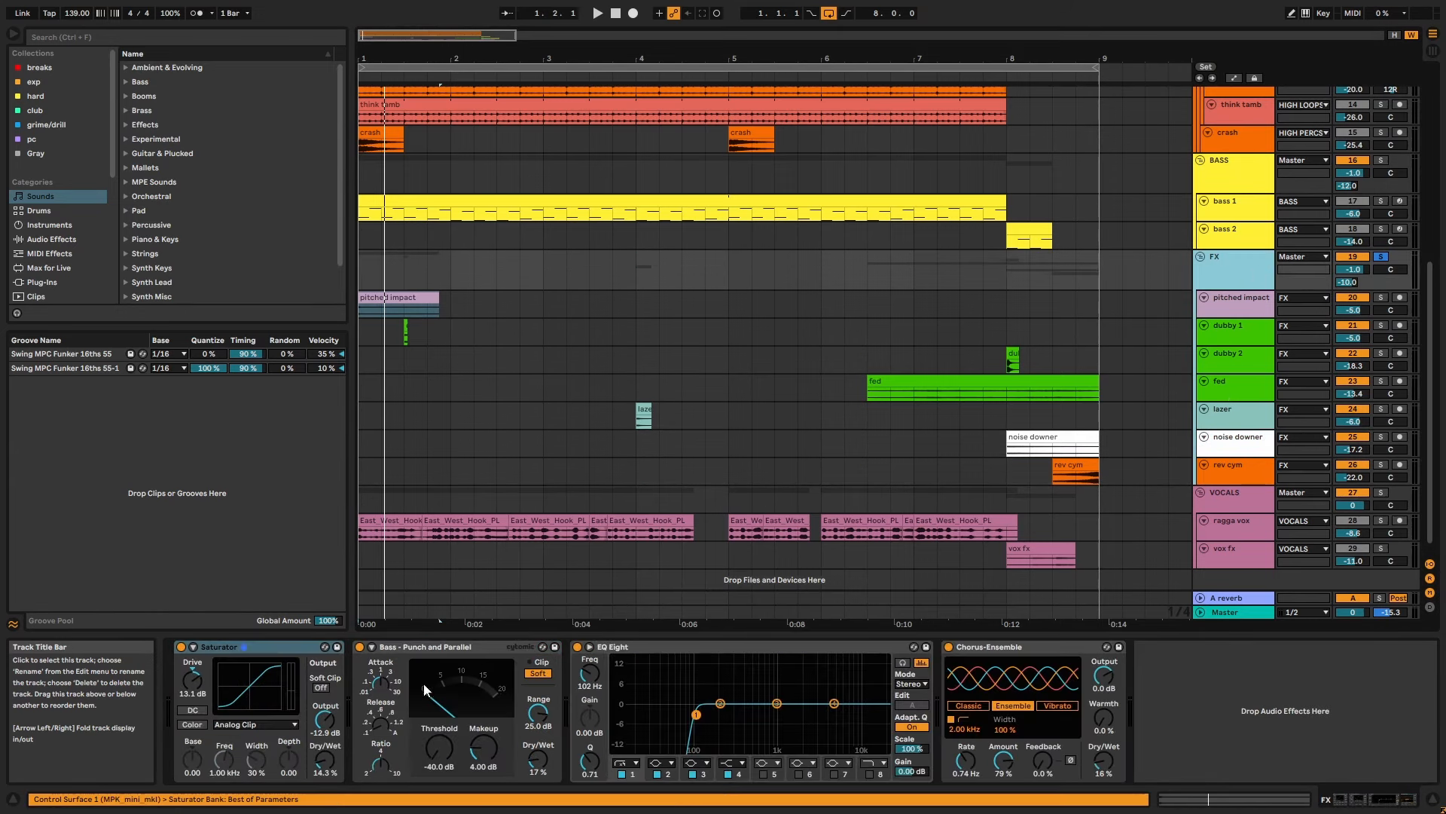
click(263, 649)
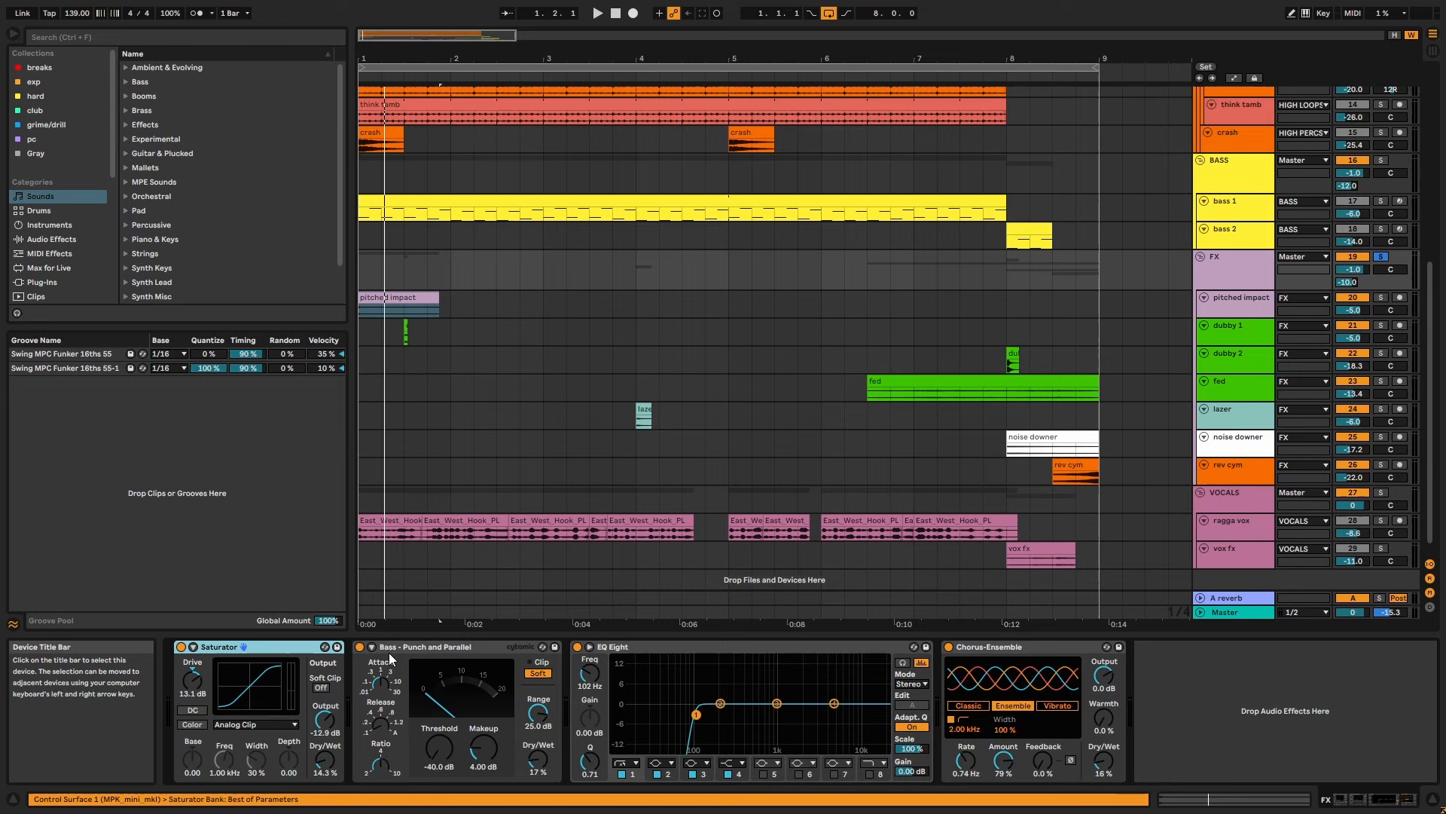
click(446, 652)
click(725, 652)
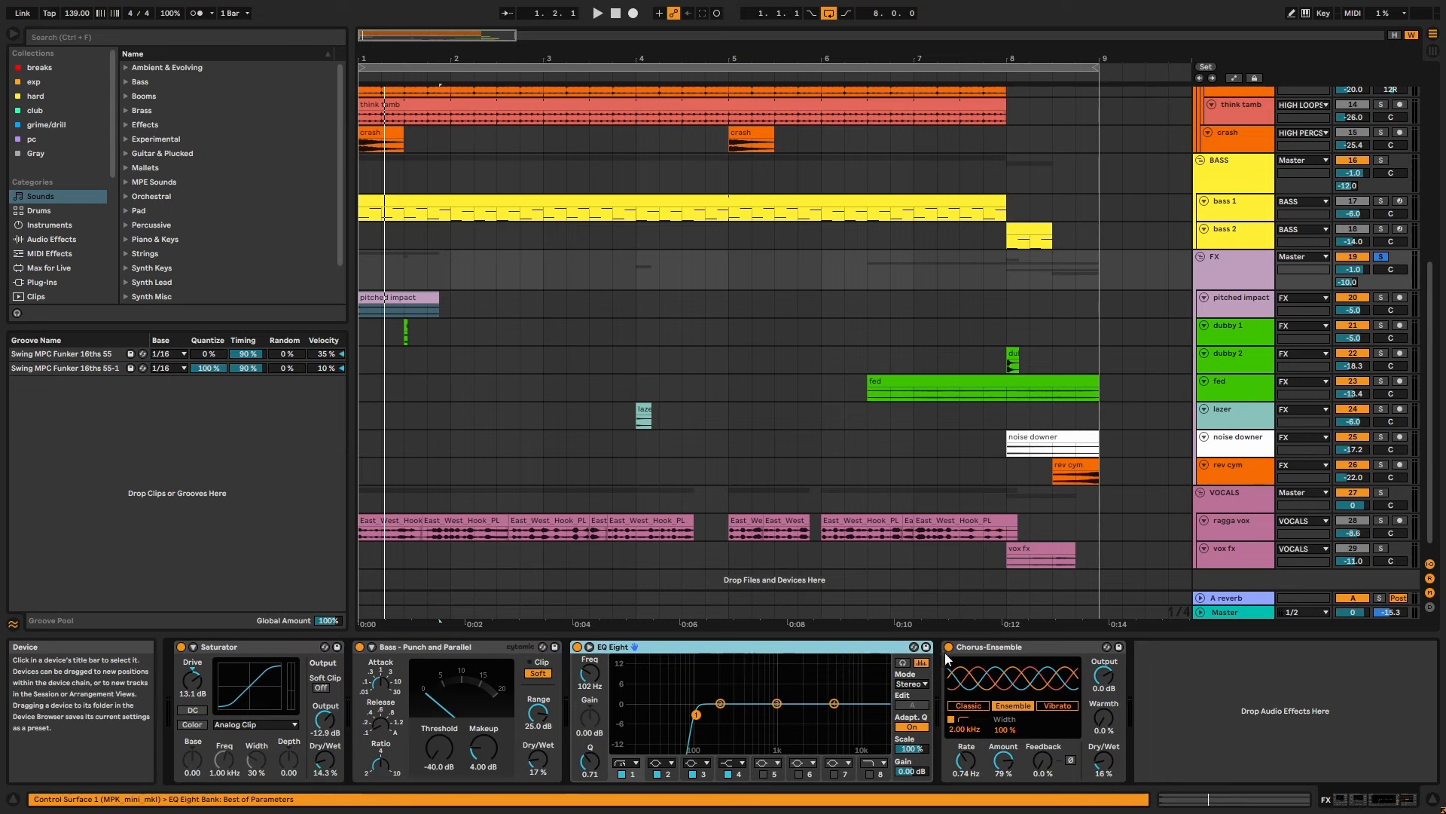
click(1009, 646)
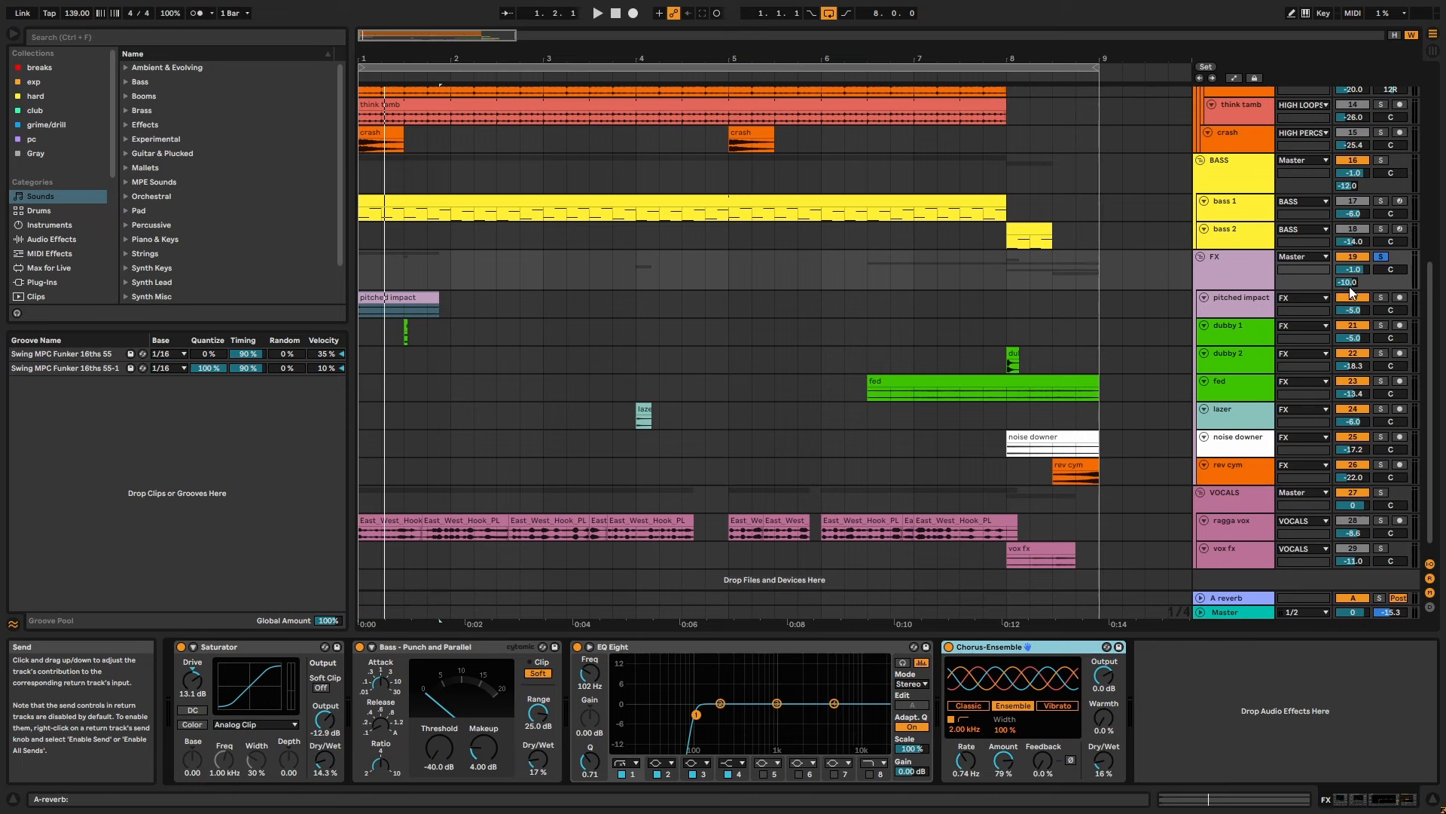
Unsolo the FX group and play the full mix, including from bar 6, muting and unmuting the group to compare.
click(1383, 257)
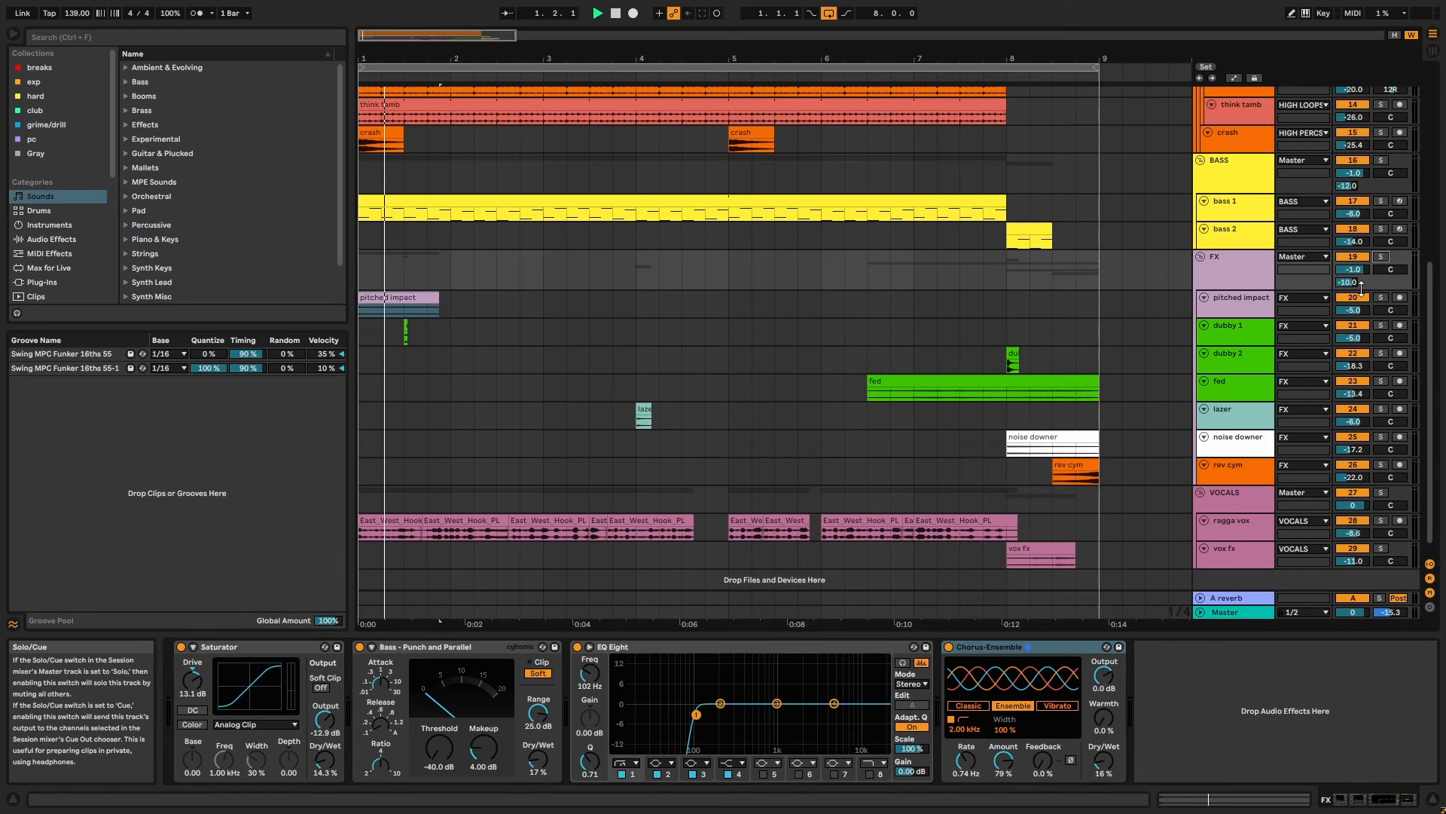
key(space)
click(1359, 257)
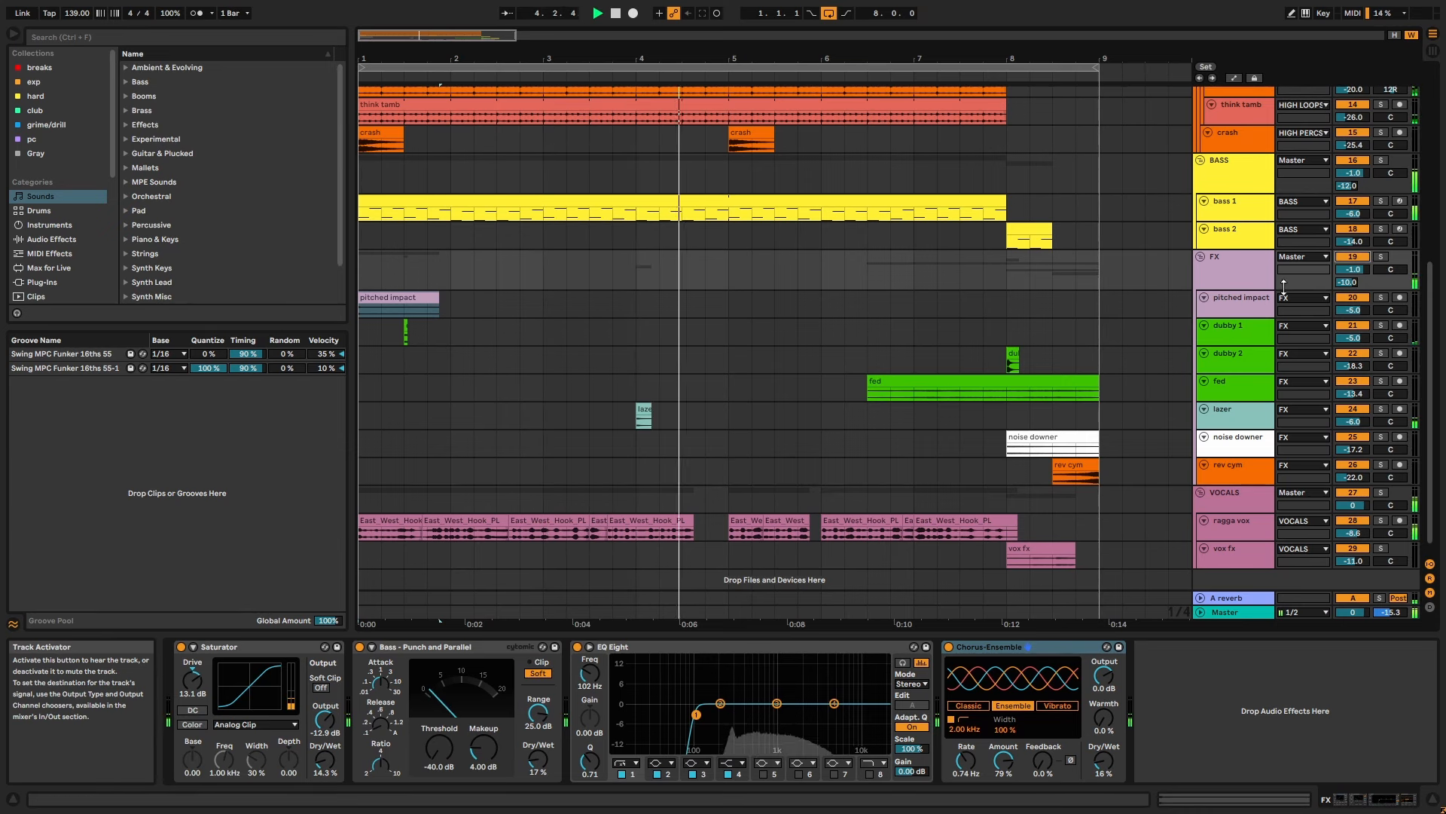
click(824, 330)
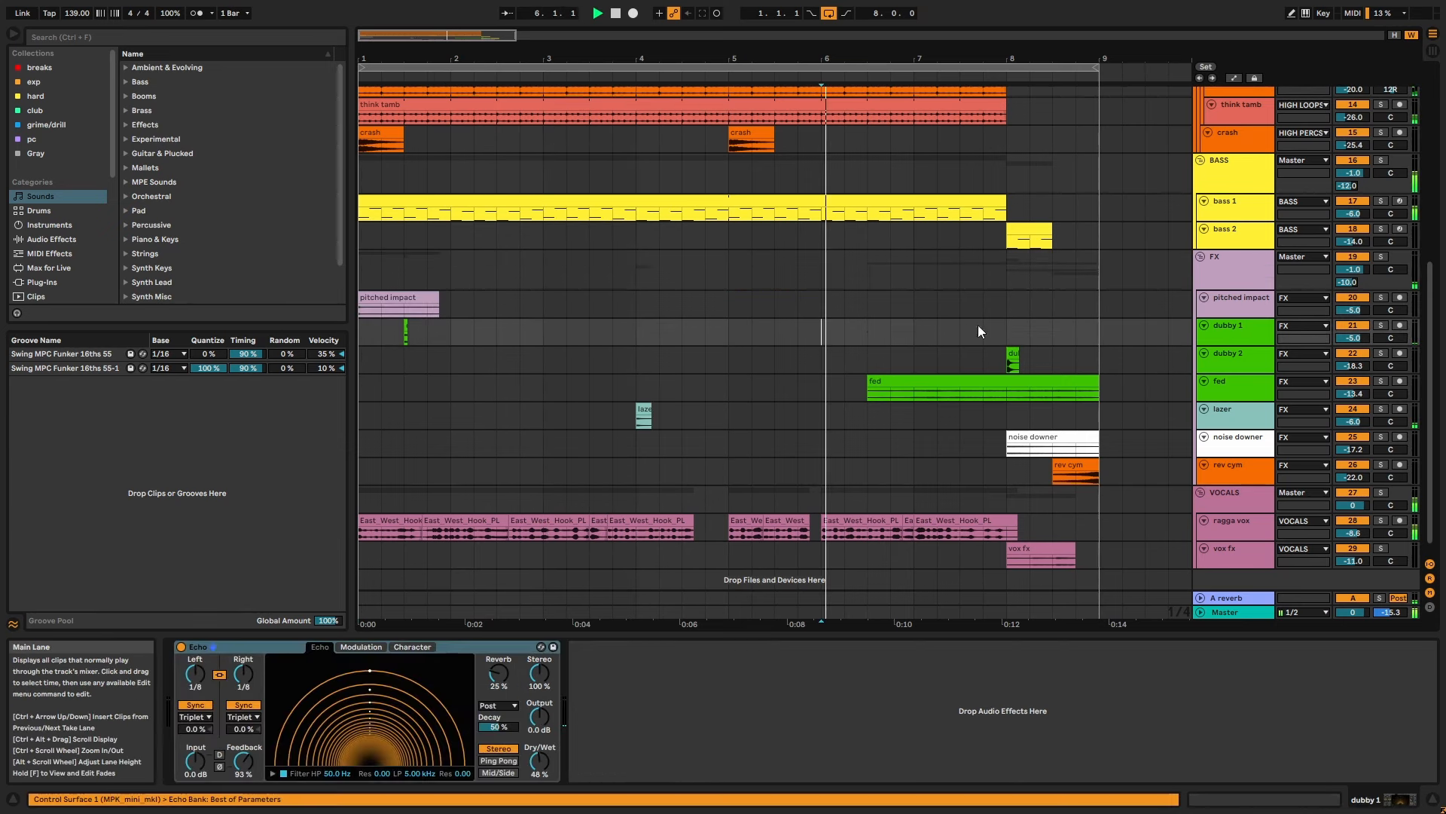
click(1353, 257)
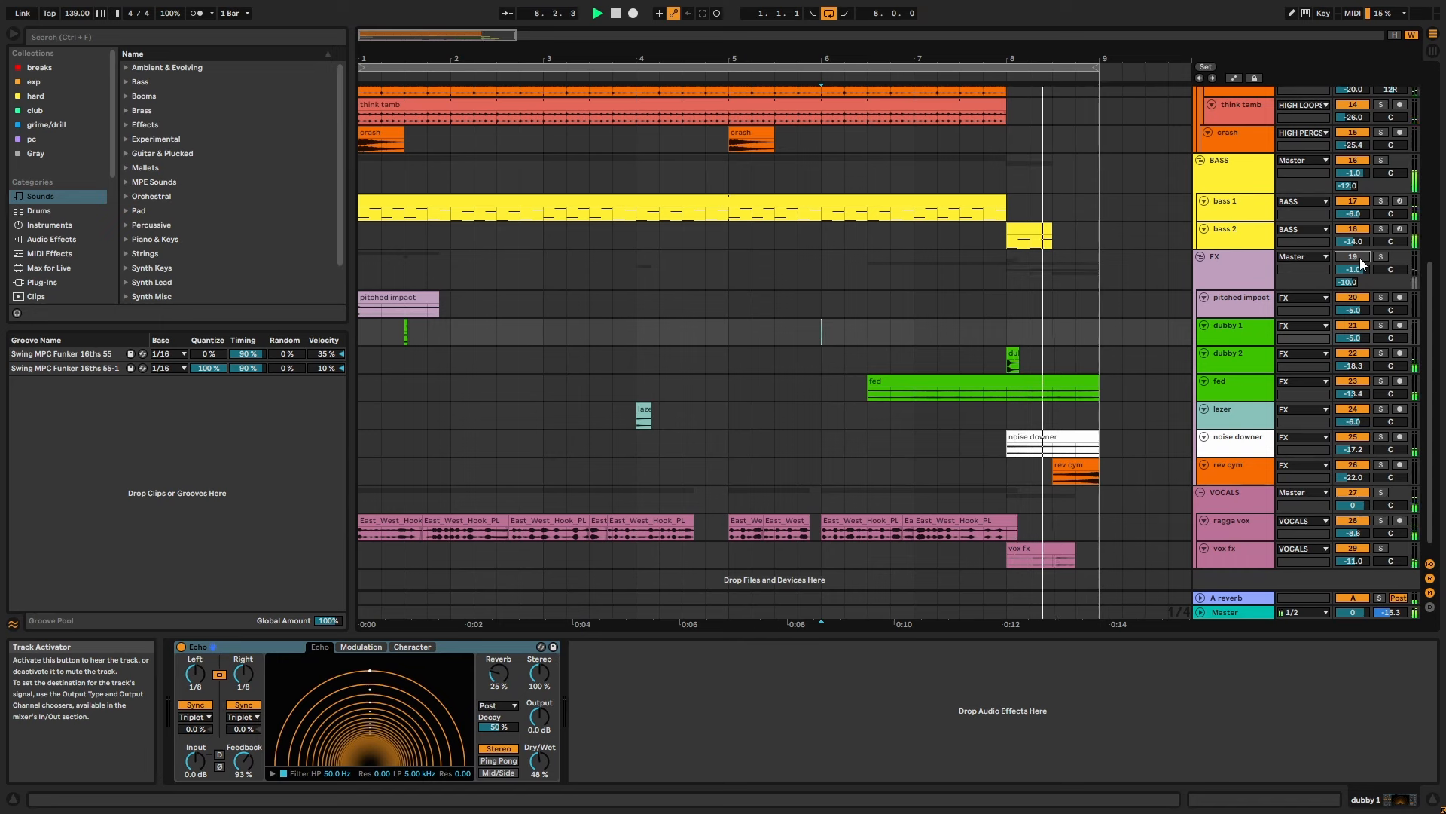
click(1355, 257)
key(space)
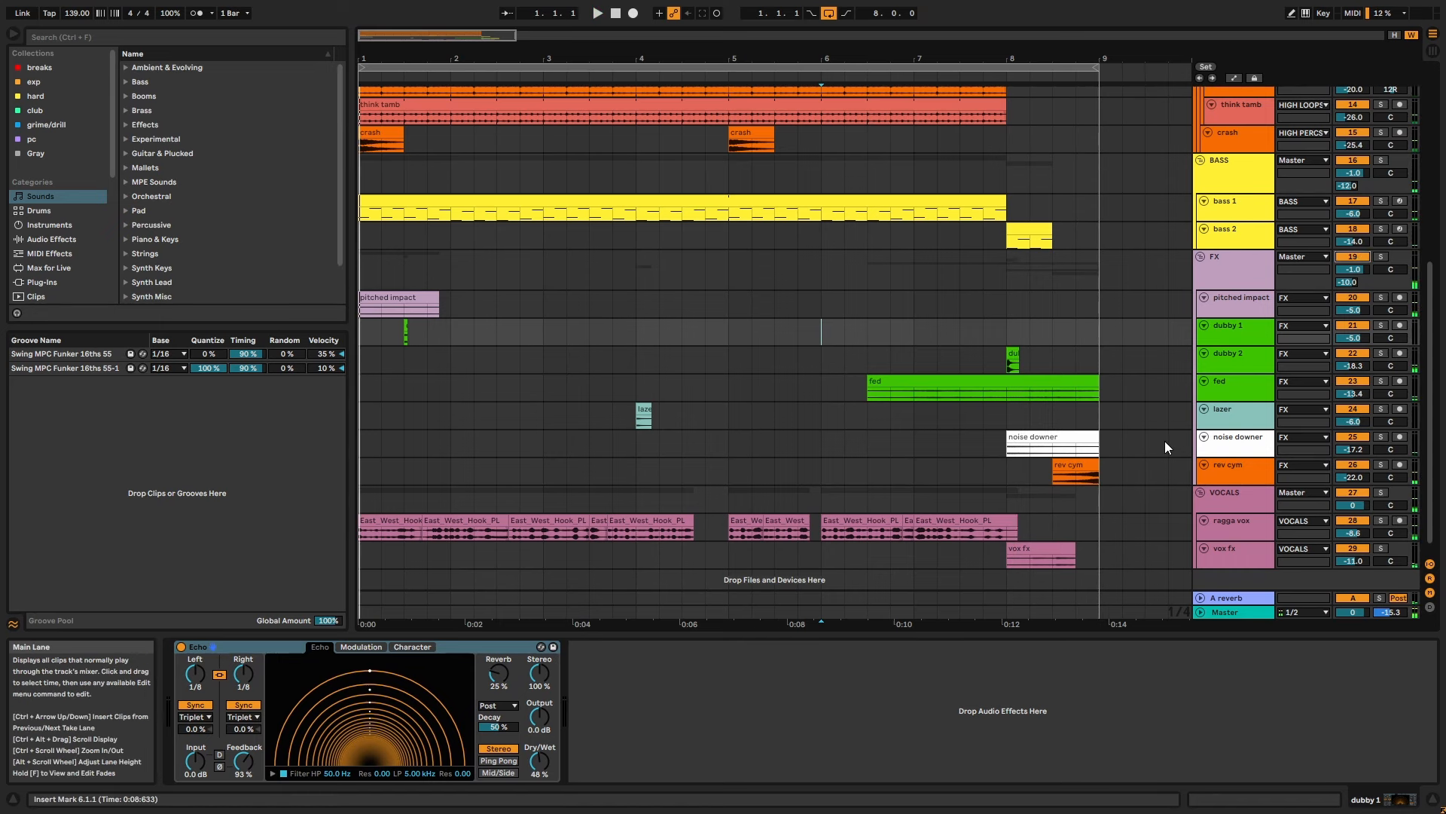
Solo the VOCALS group and play it from the first ragga vox clip.
click(1222, 503)
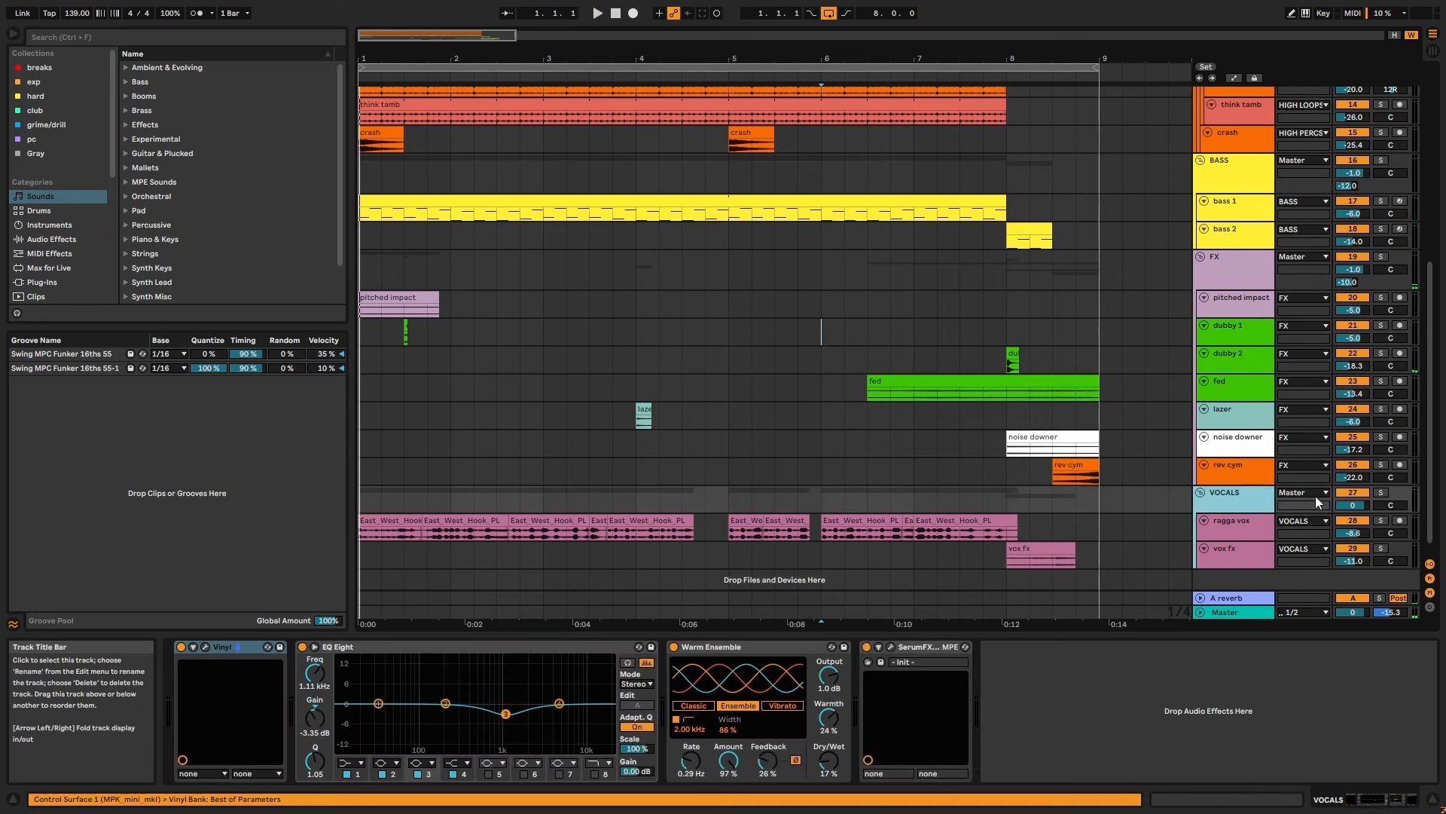
click(1380, 493)
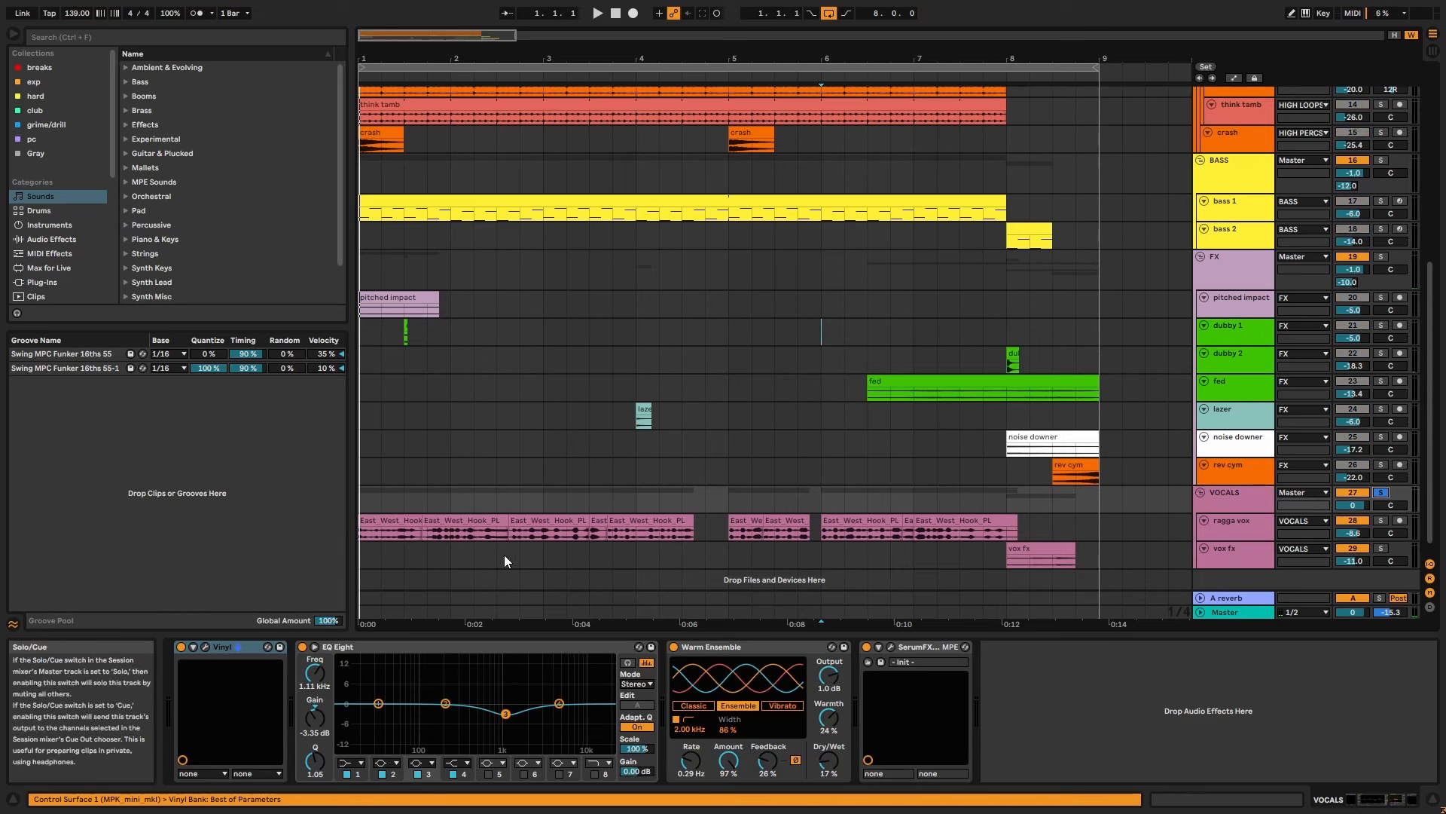
click(384, 525)
key(space)
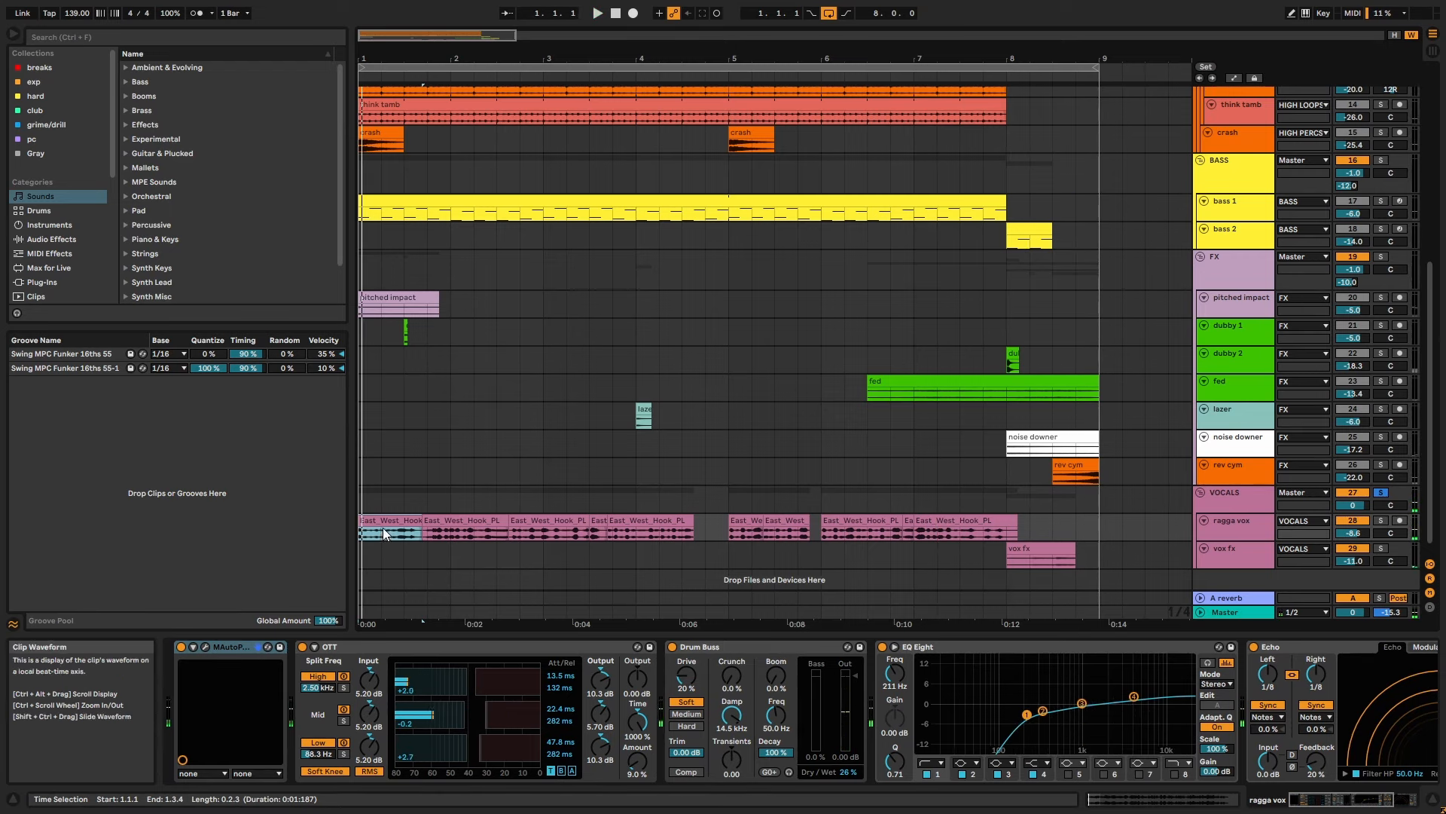
Inspect the scale and tuning settings in the ragga vox track's MAutoPitch plug-in and close its window.
click(205, 646)
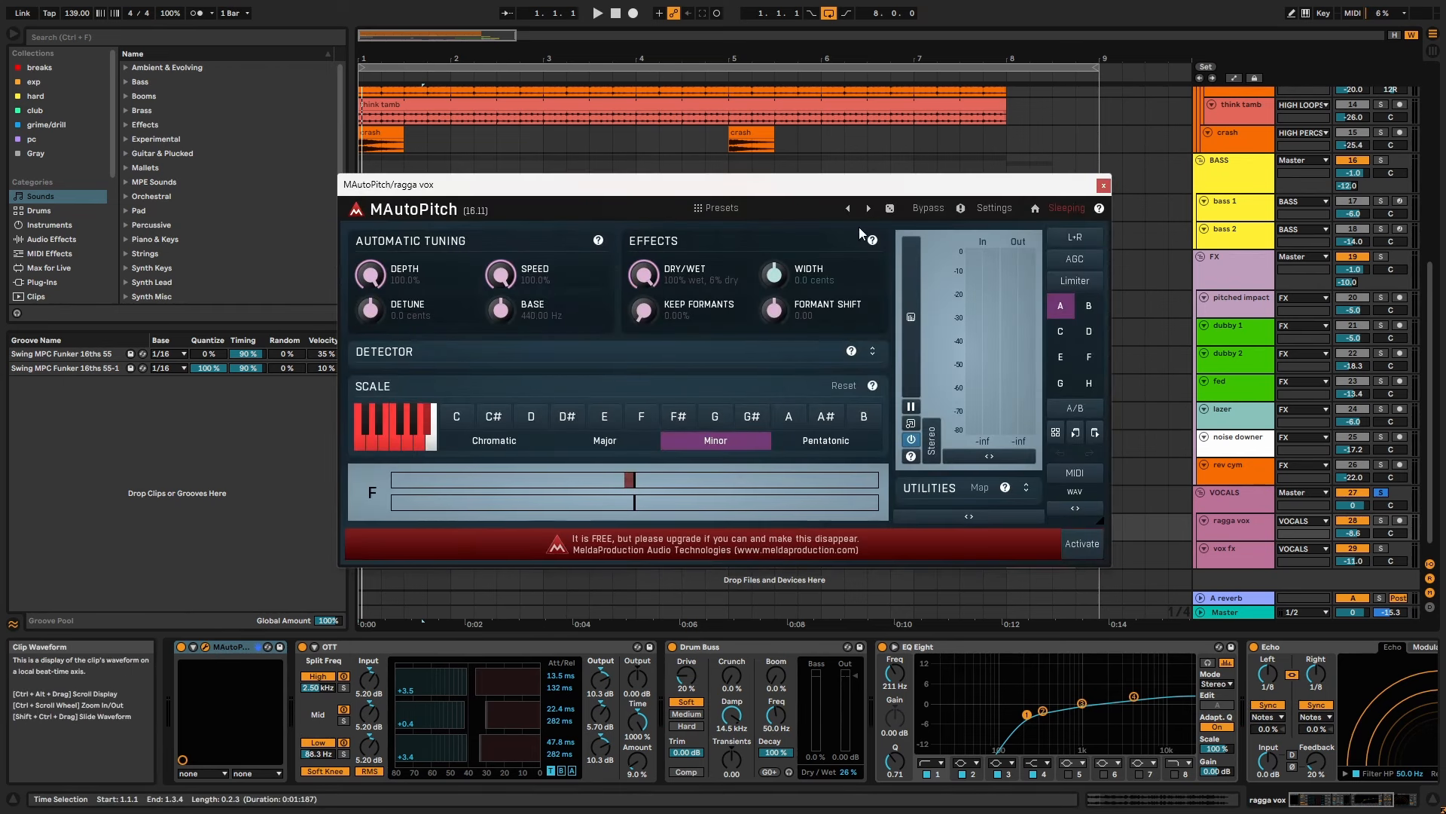
click(1105, 185)
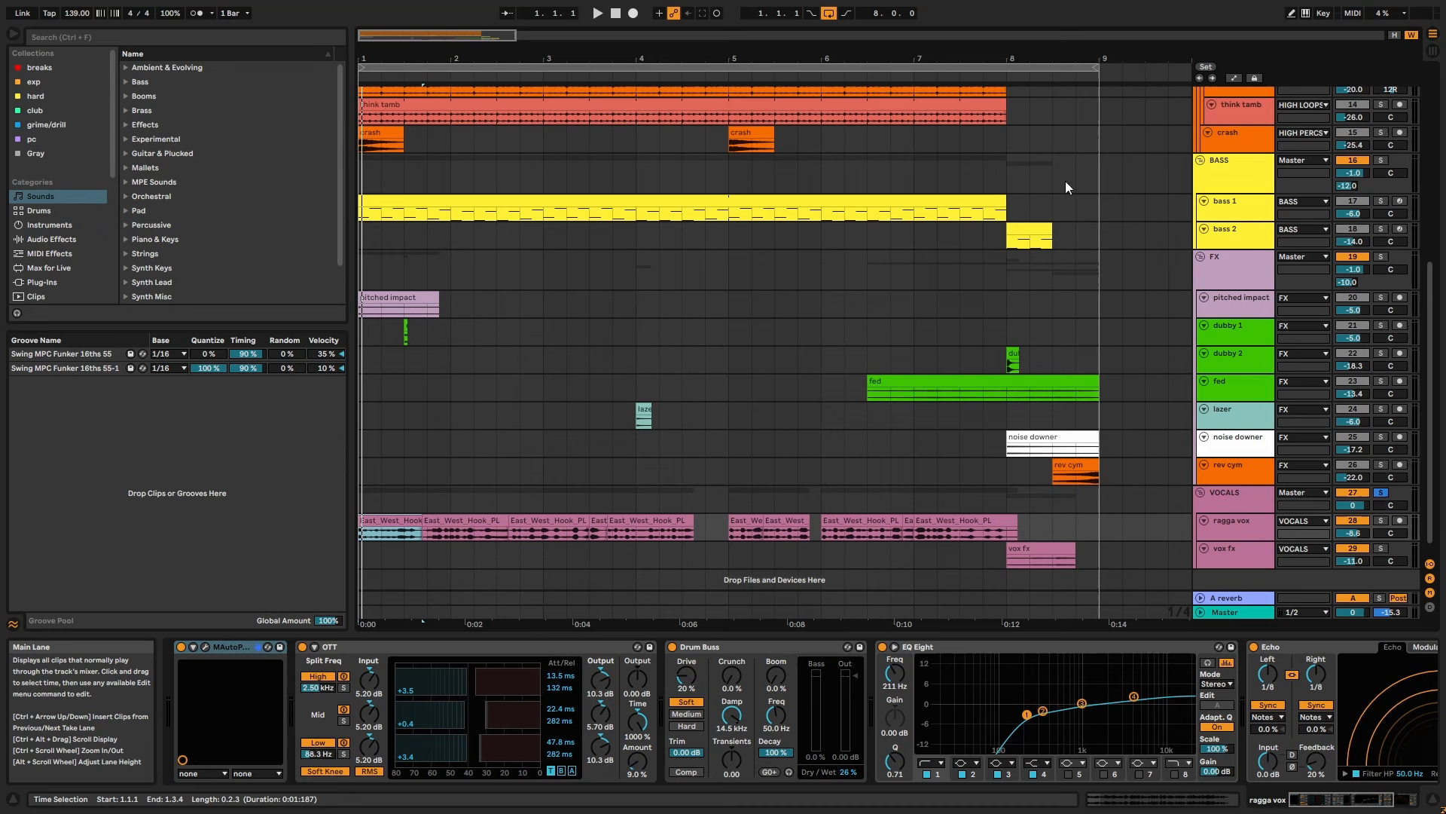
Compare the ragga vox with MAutoPitch switched off and back on, unsoloing the VOCALS group to hear it in the full mix.
double_click(470, 519)
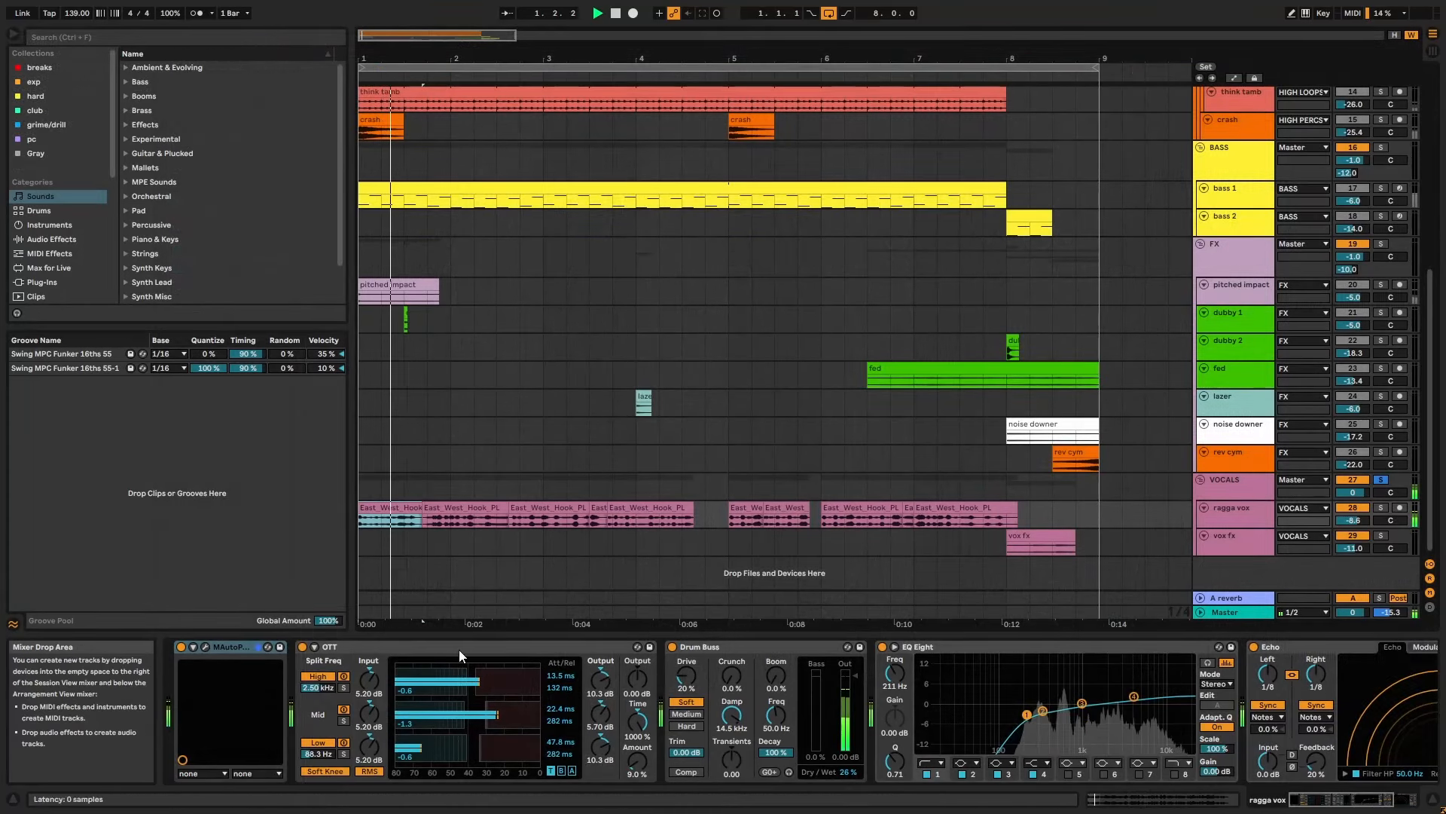
click(181, 646)
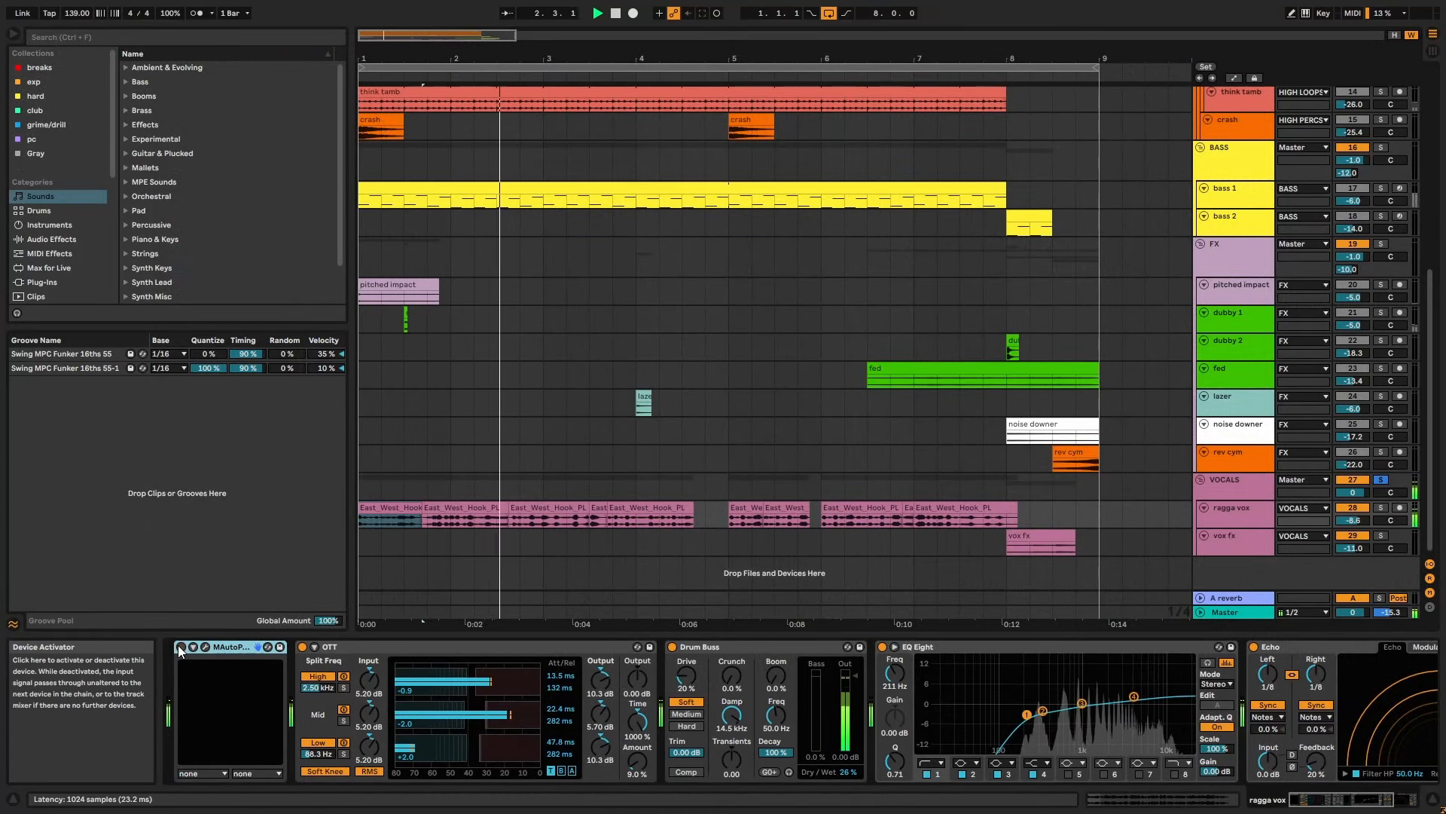
click(1383, 481)
key(space)
key(space)
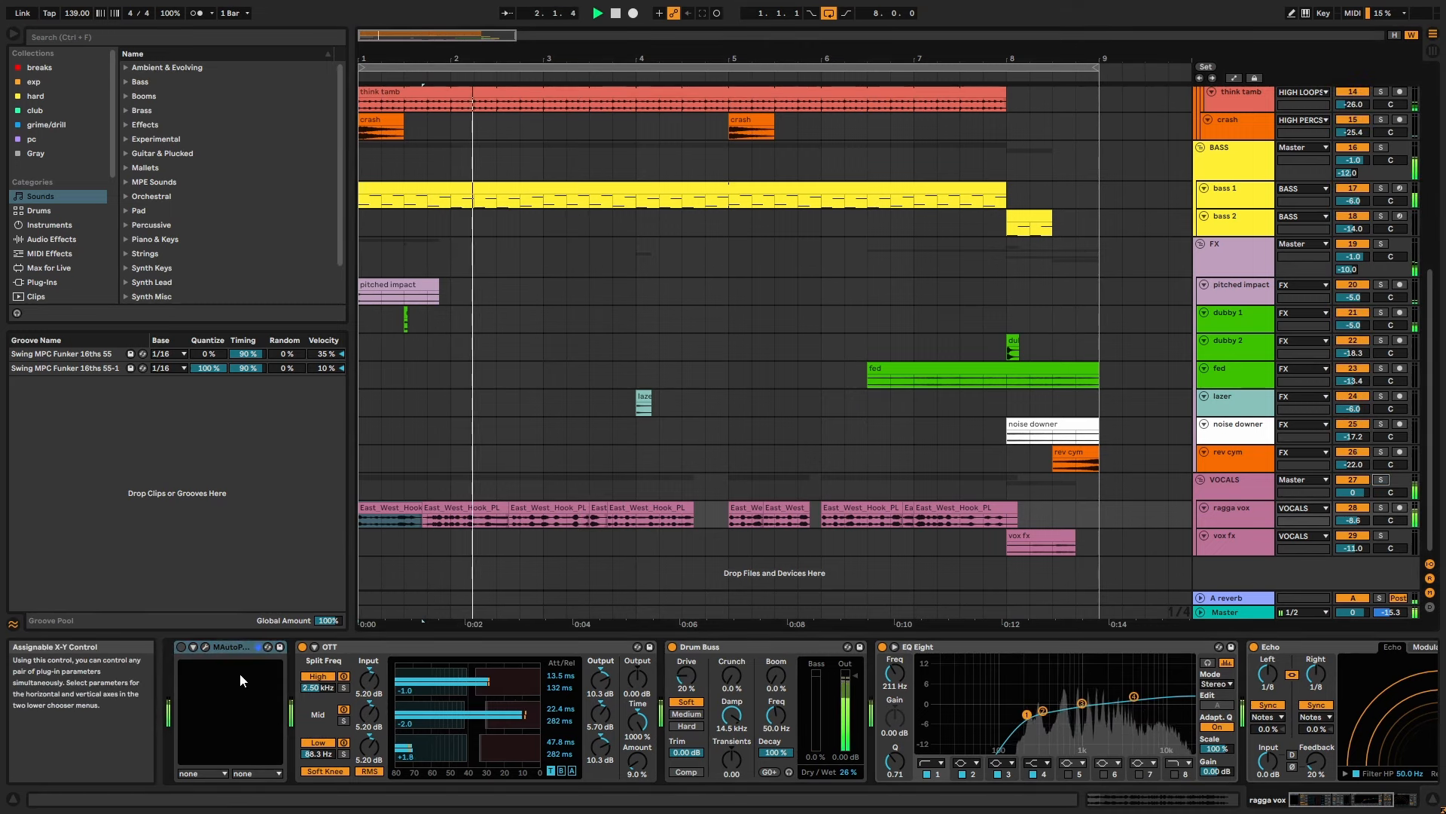
click(182, 647)
key(space)
key(space)
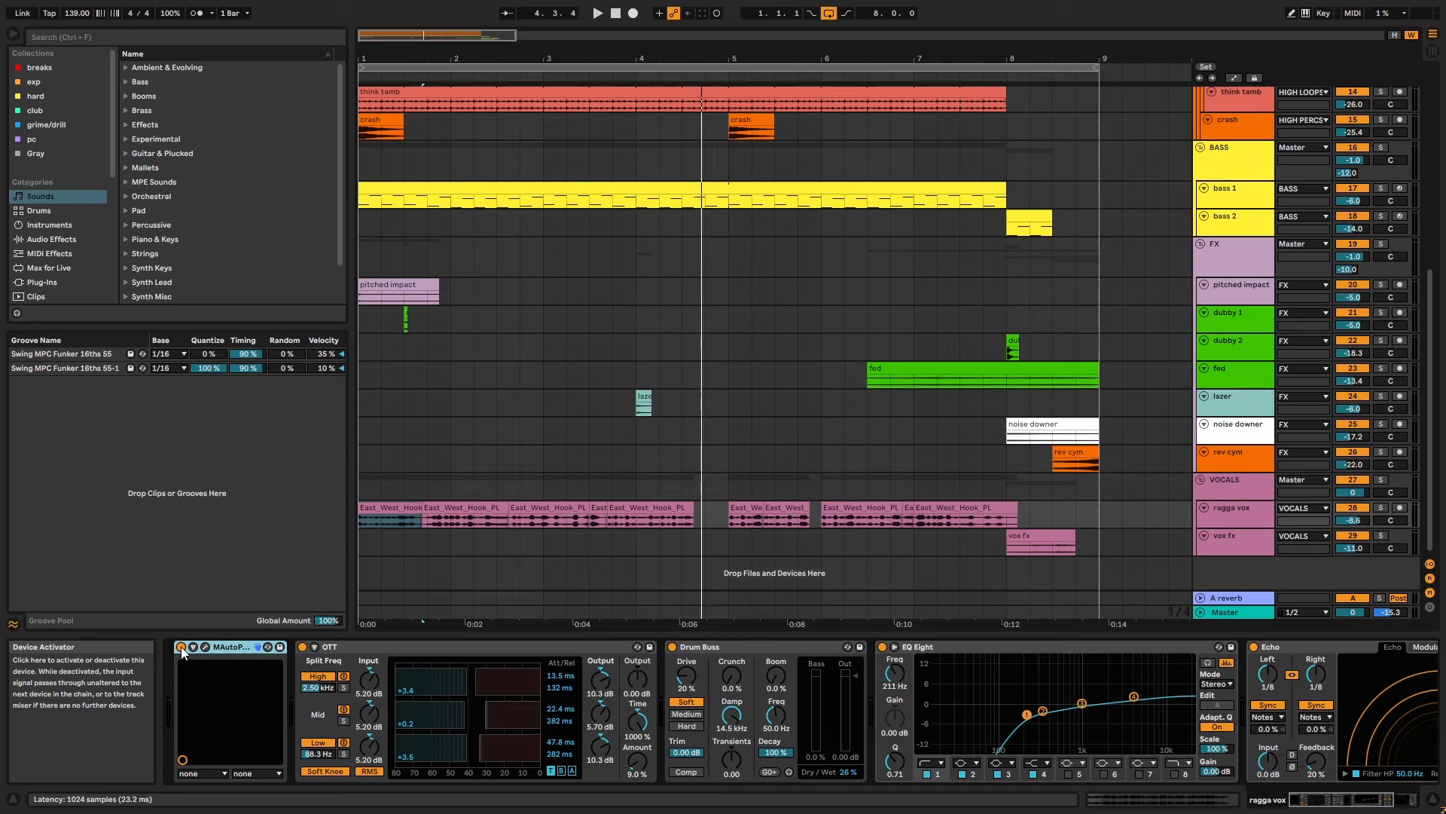
Go through the ragga vox track's remaining devices: OTT, Drum Buss, EQ Eight and Echo.
click(601, 647)
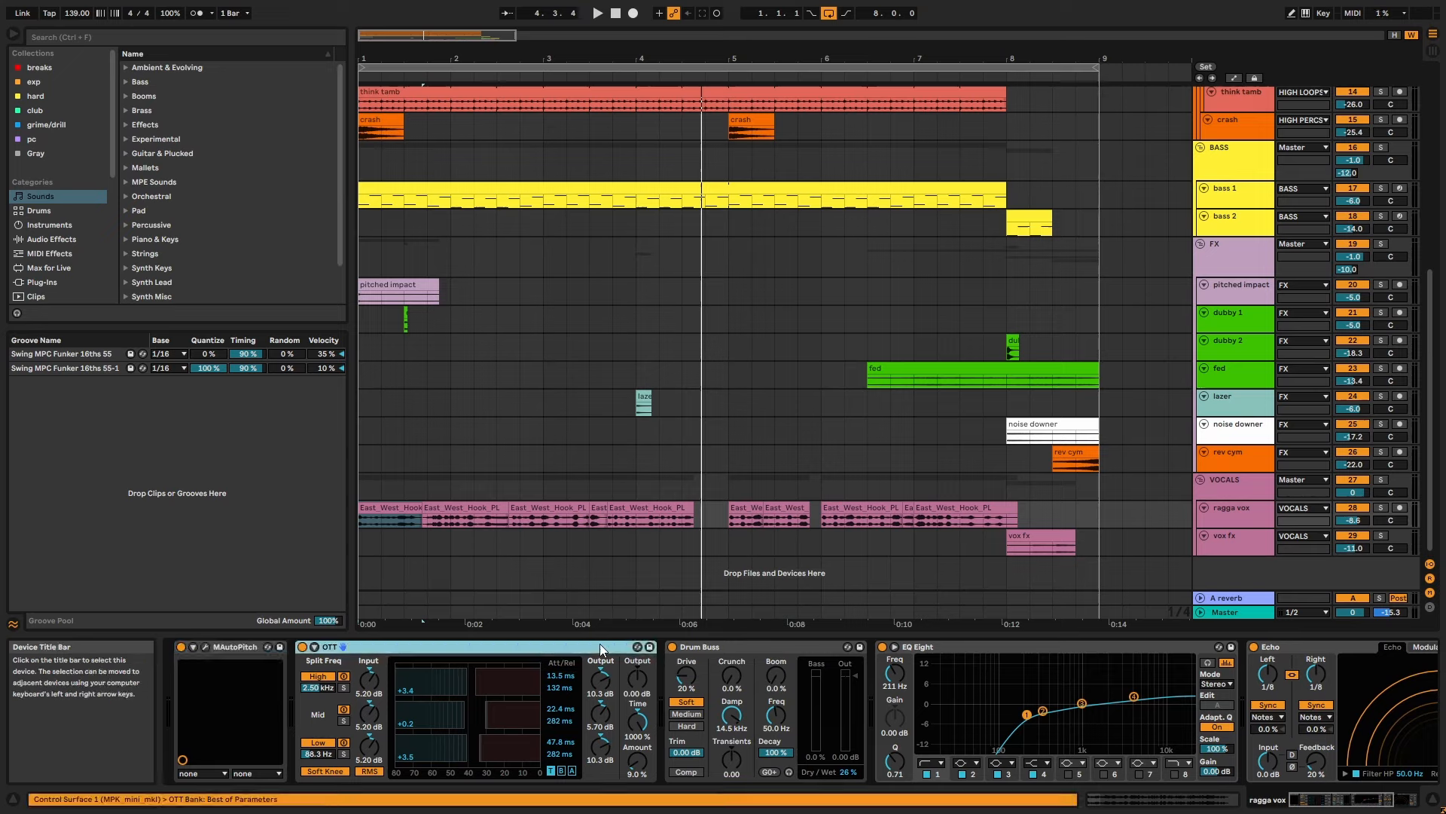
click(757, 647)
click(942, 647)
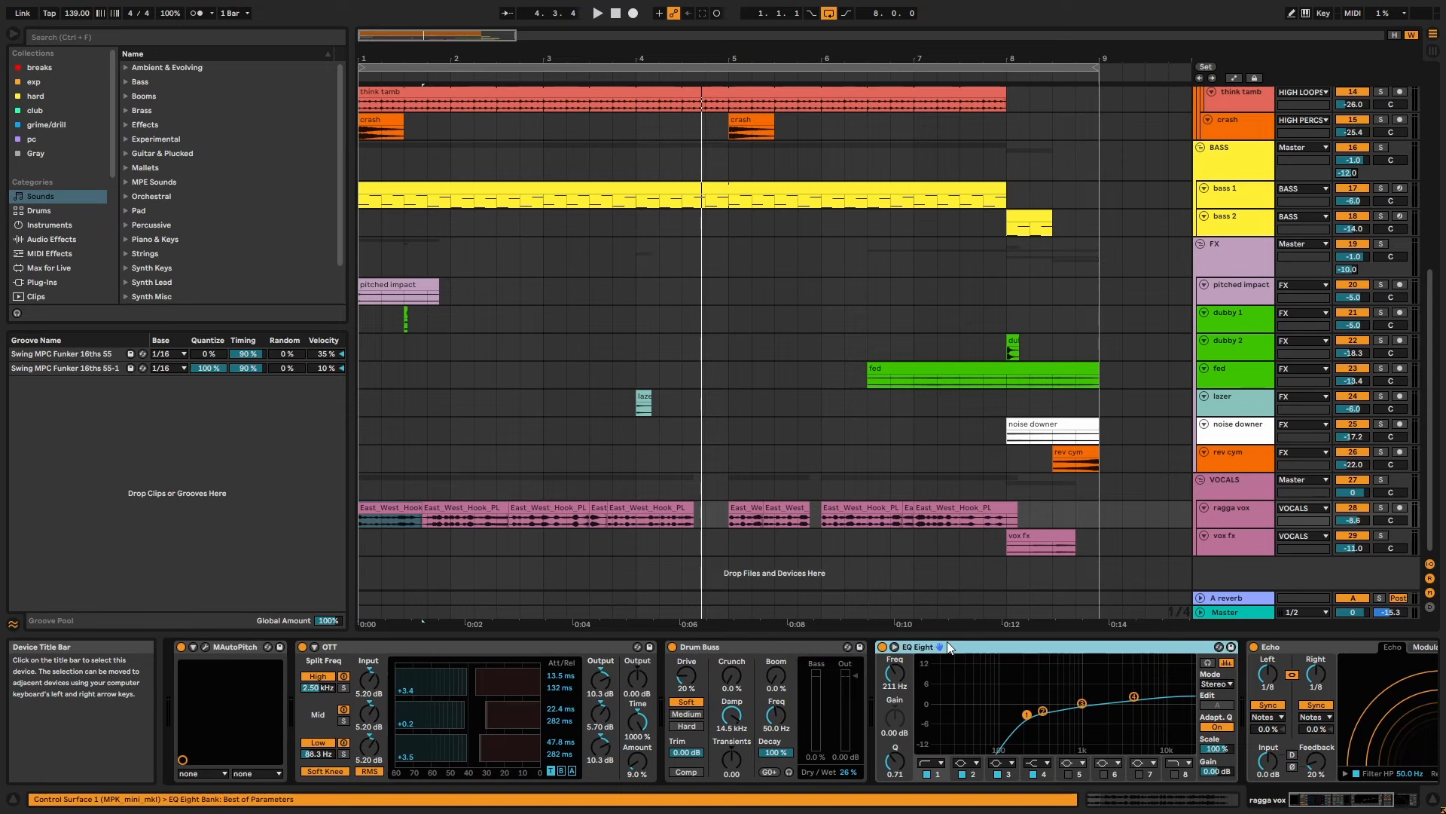
click(1321, 651)
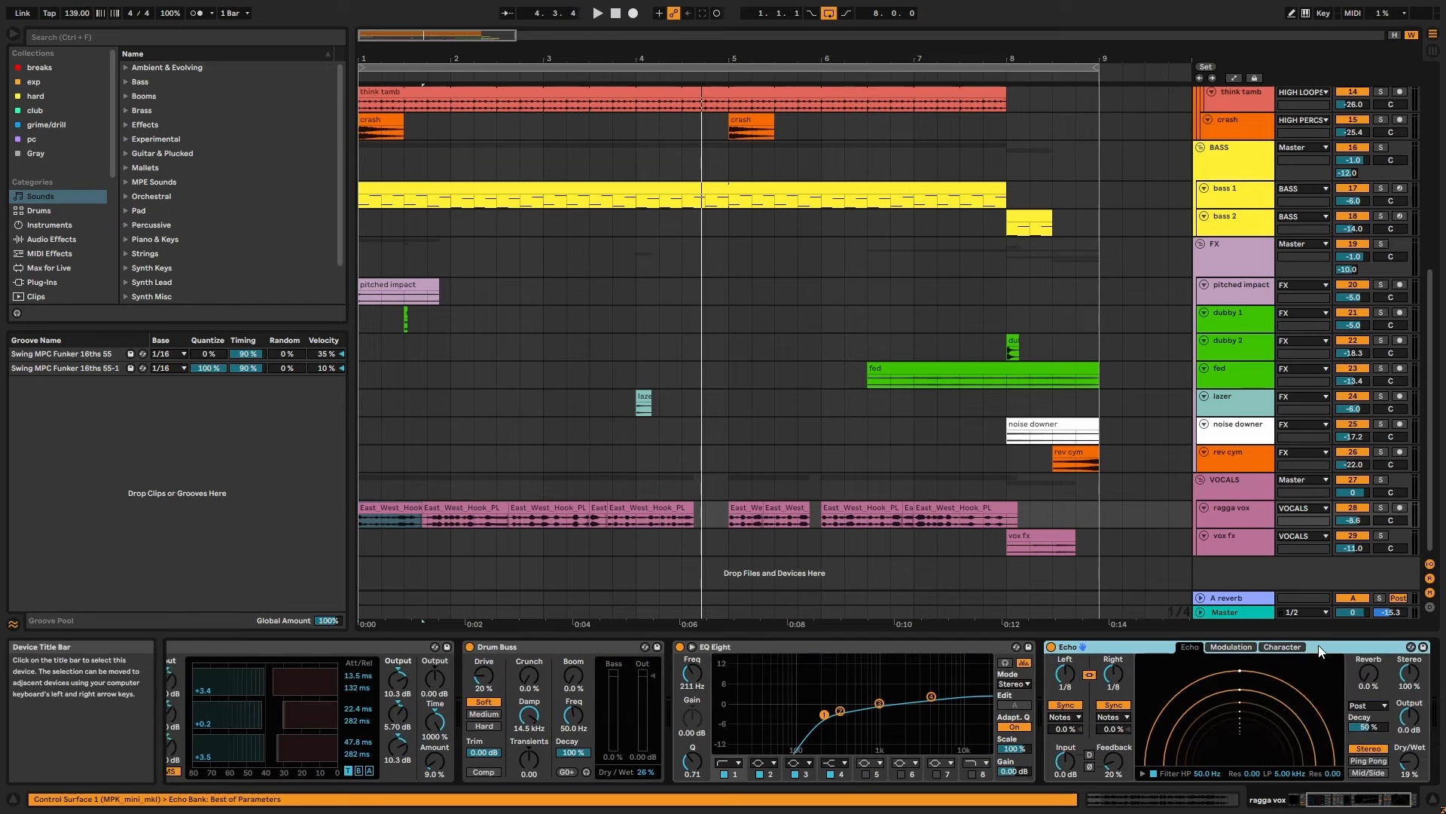
Solo the vox fx track and play its clip at bar 8.
click(1243, 532)
click(1382, 535)
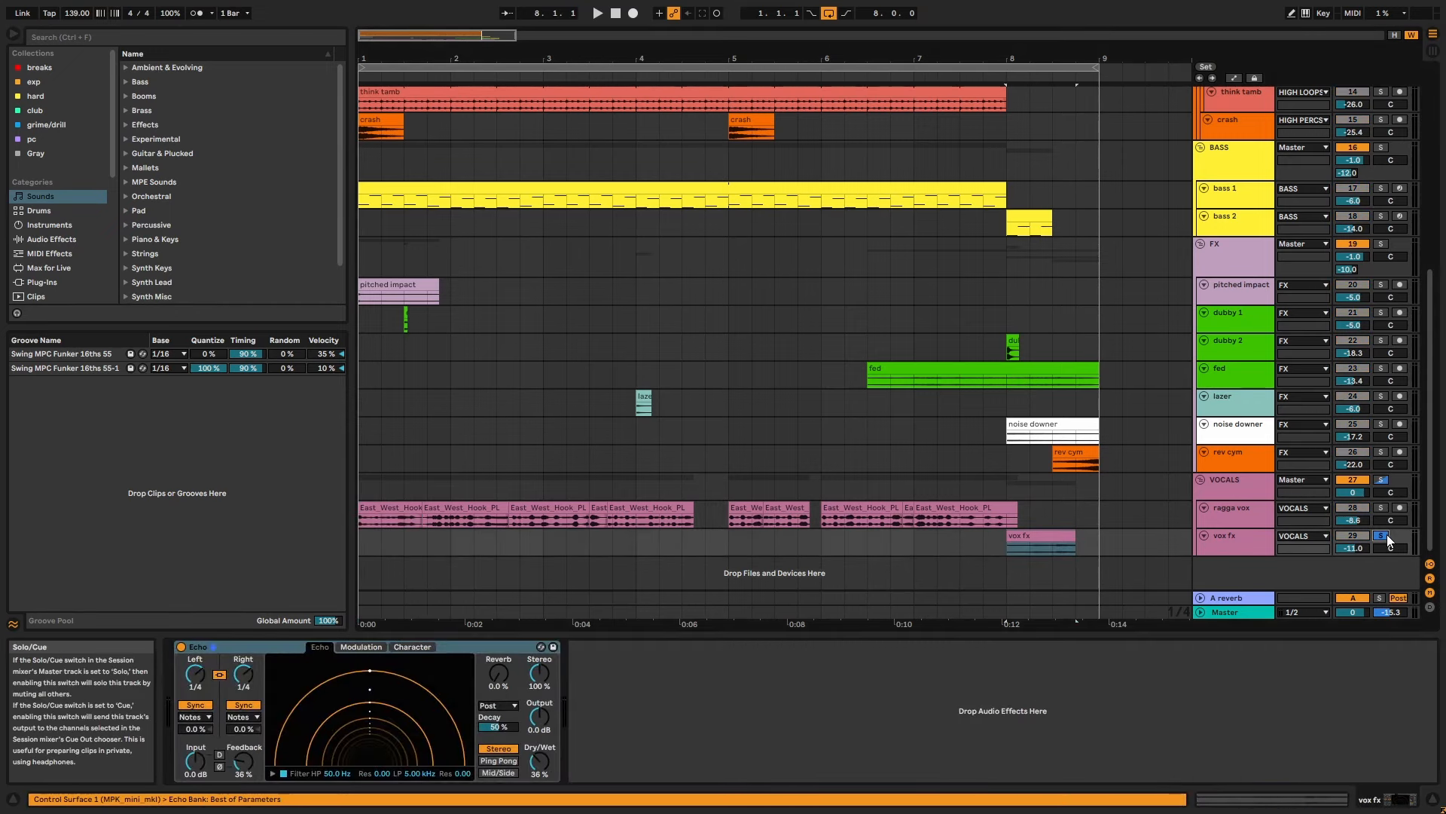
key(space)
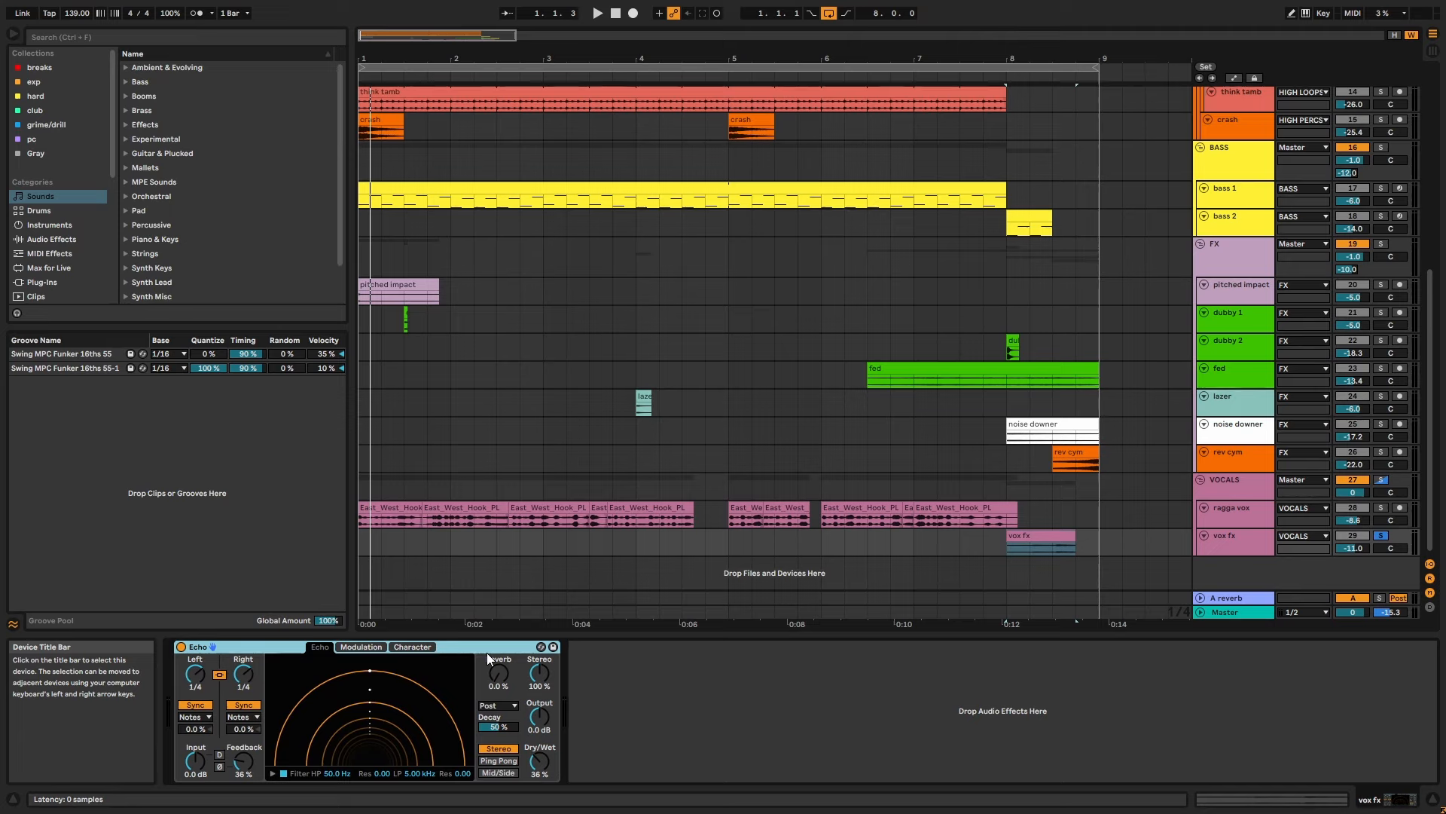
Review the VOCALS group's effects, opening the Vinyl and SerumFX plug-ins and checking EQ Eight and Warm Ensemble.
click(1237, 485)
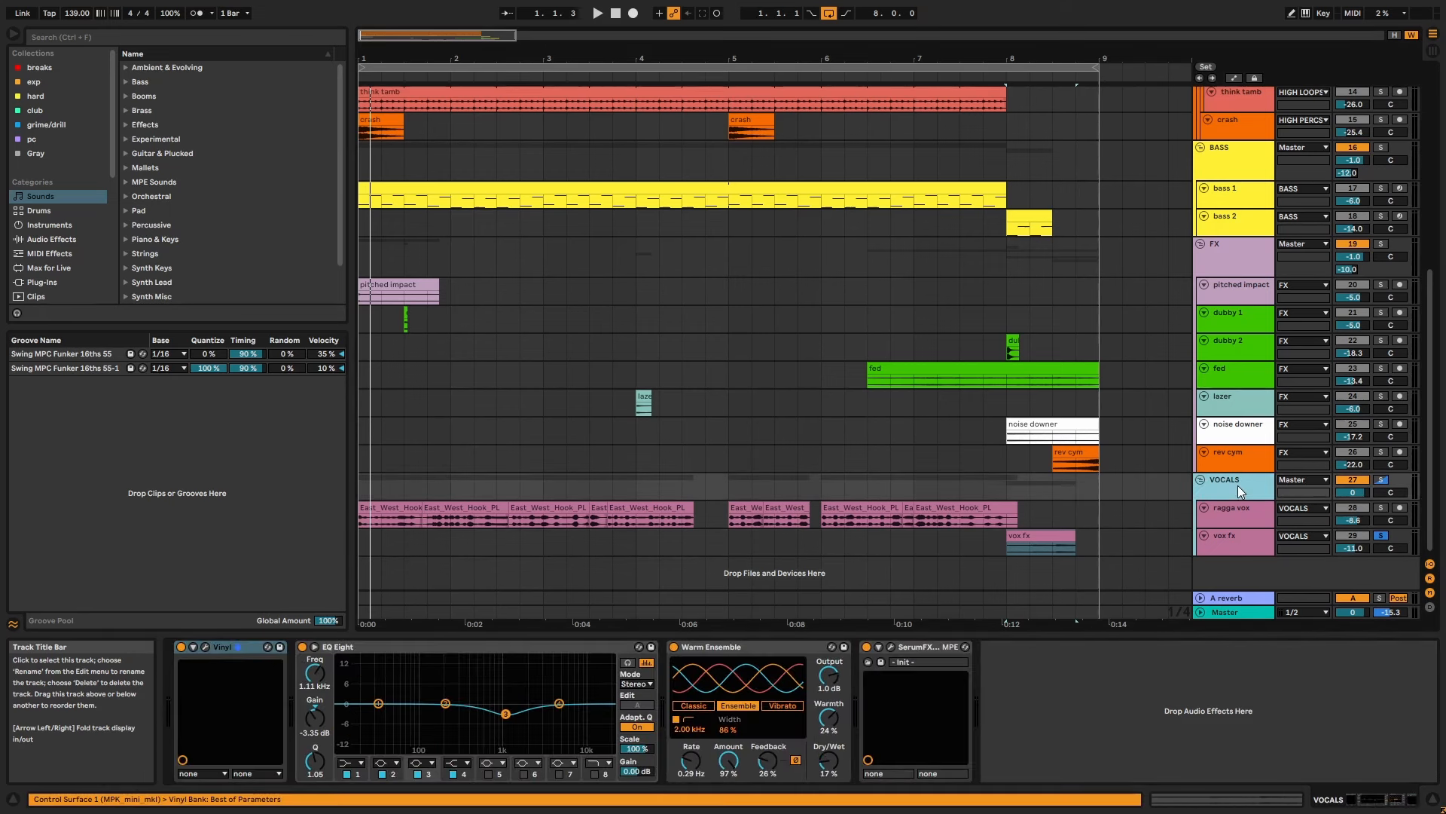
click(206, 647)
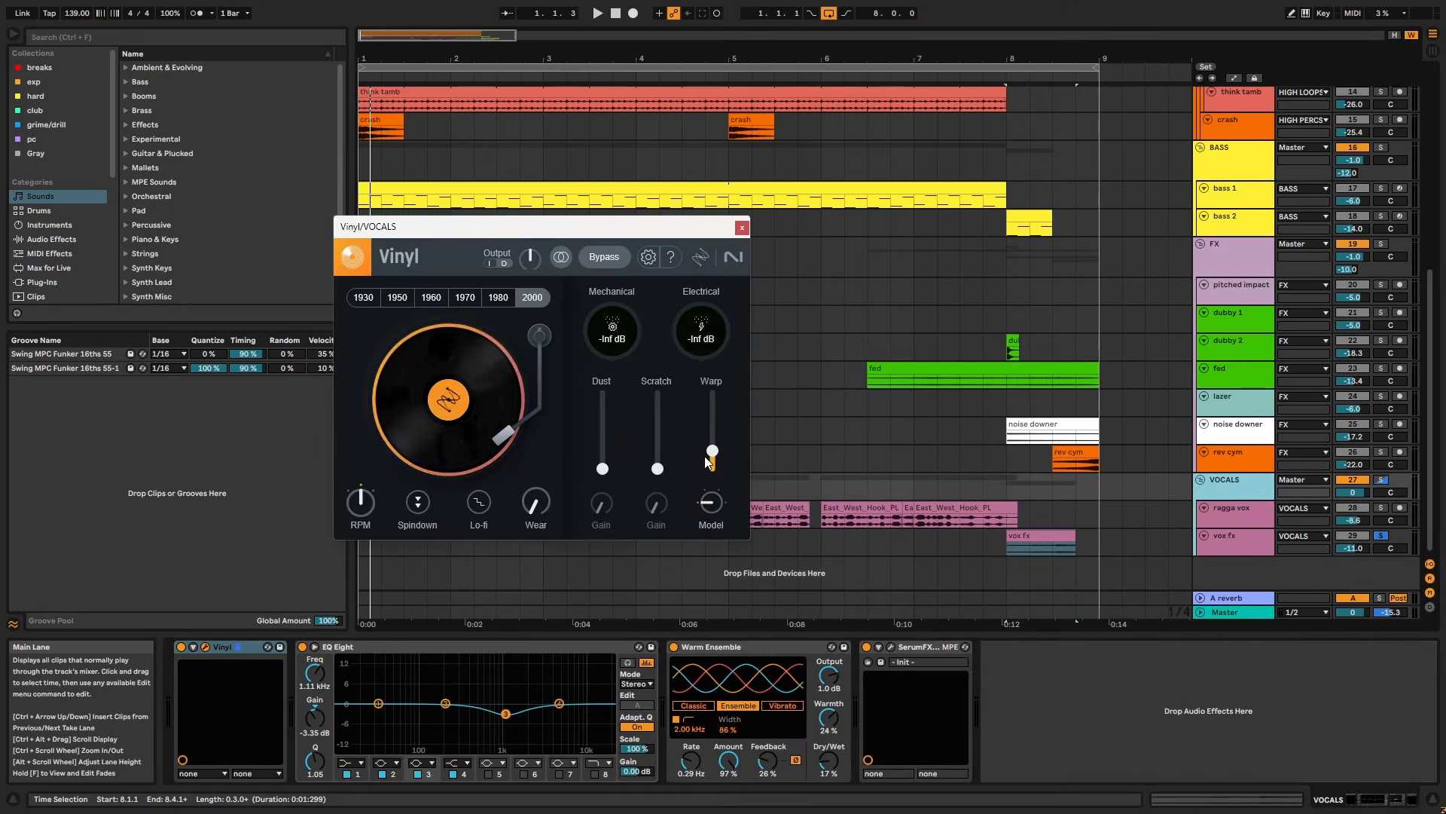
click(742, 227)
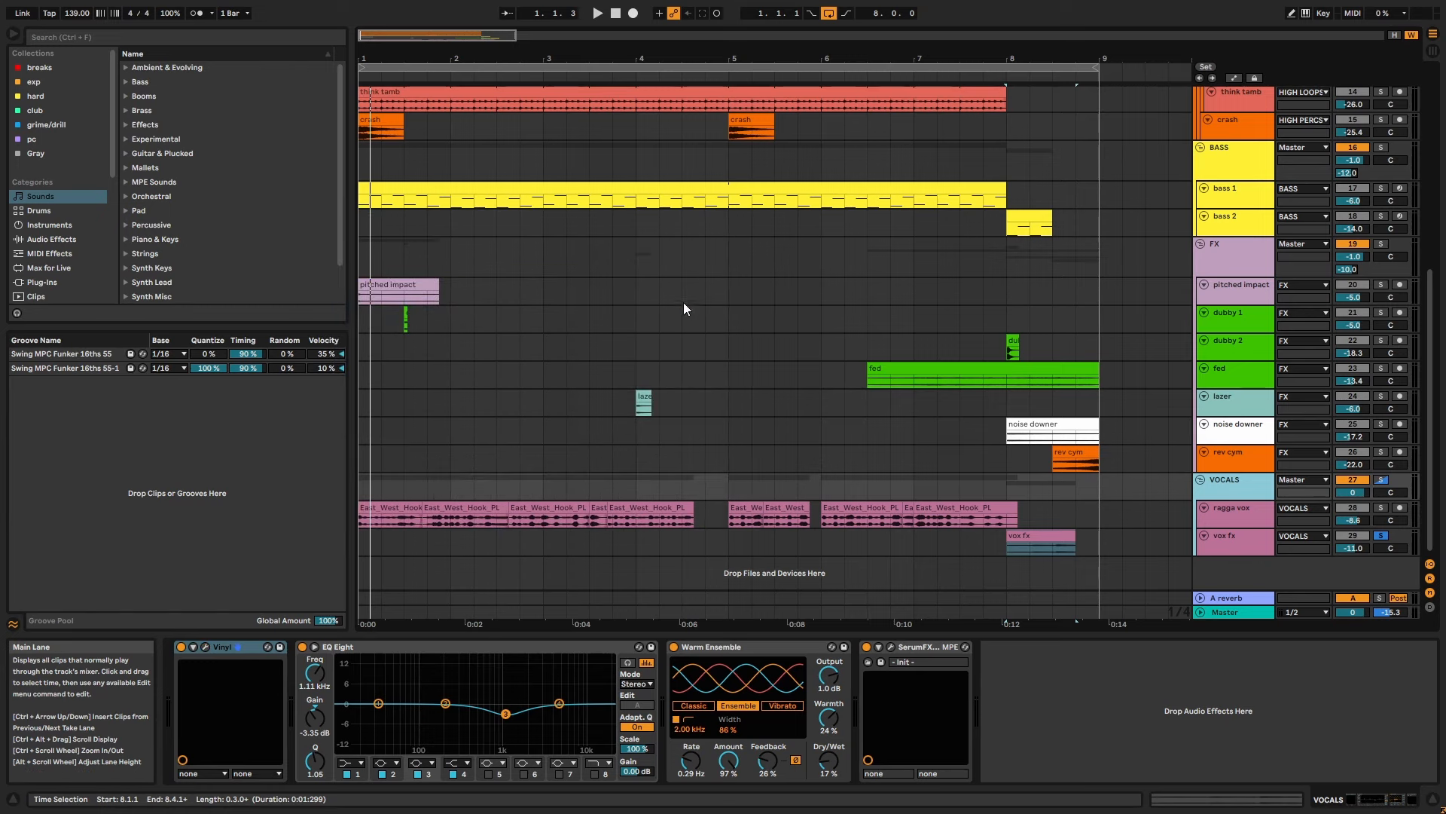
click(445, 647)
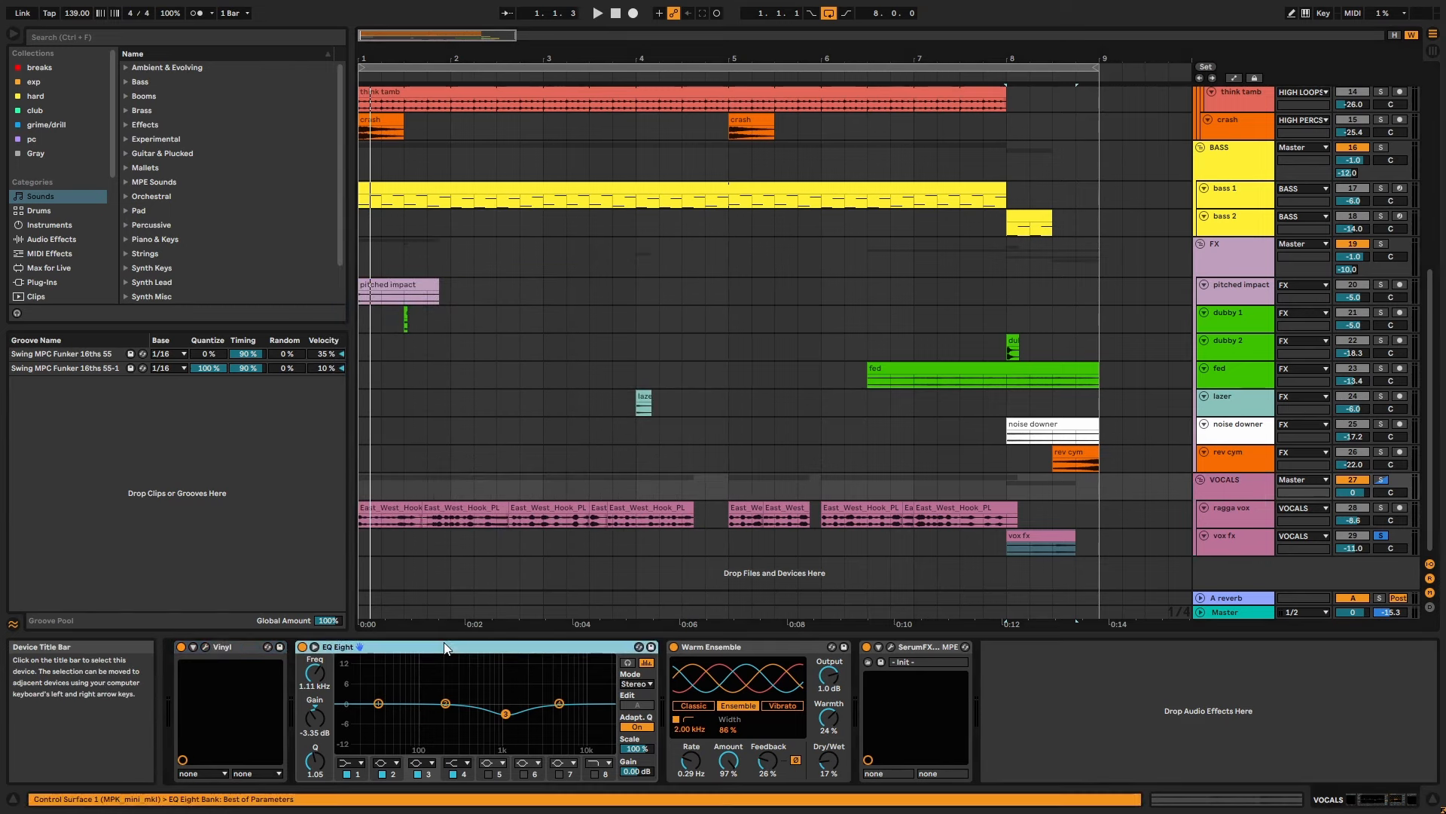
click(748, 648)
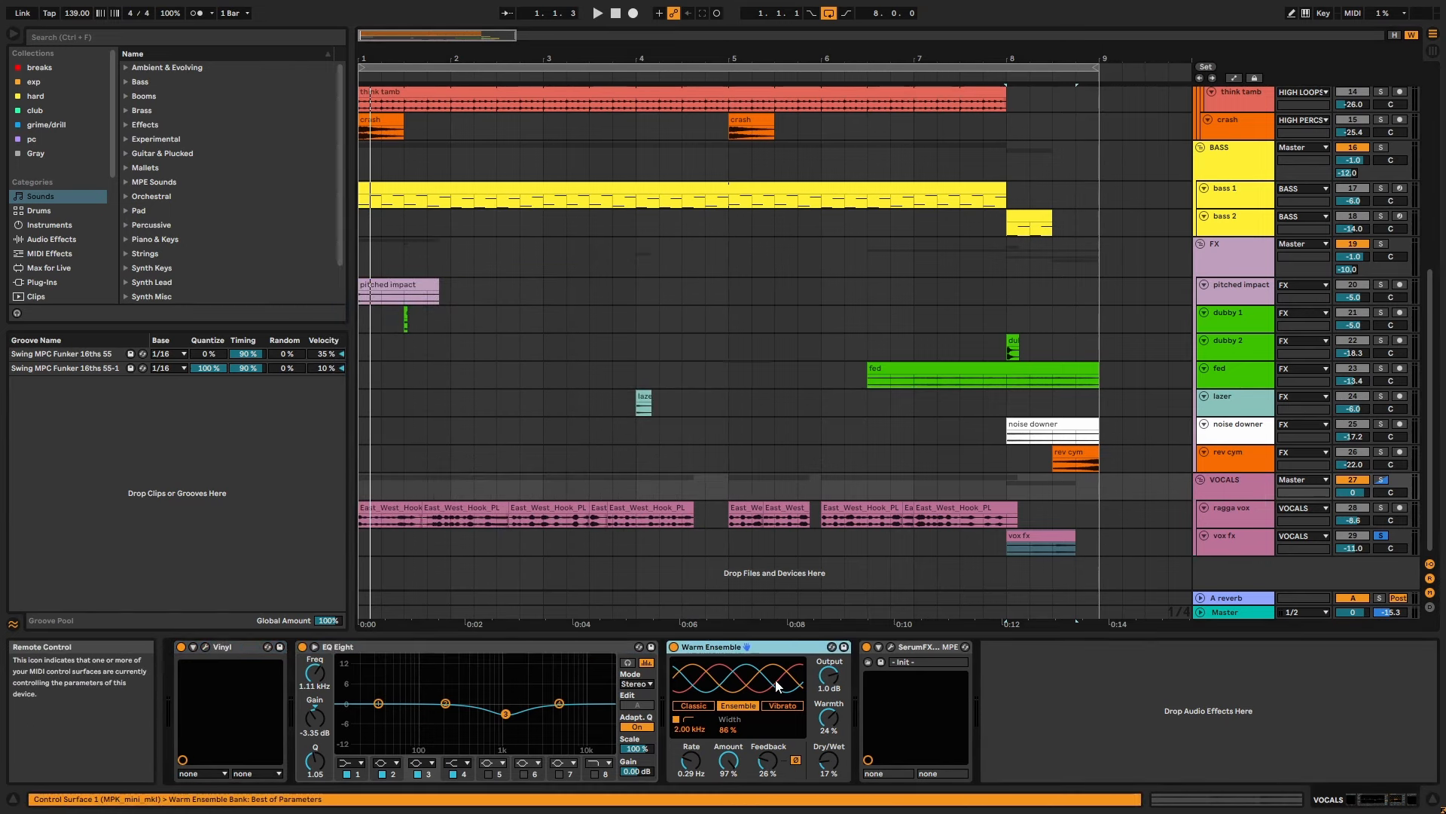
click(889, 647)
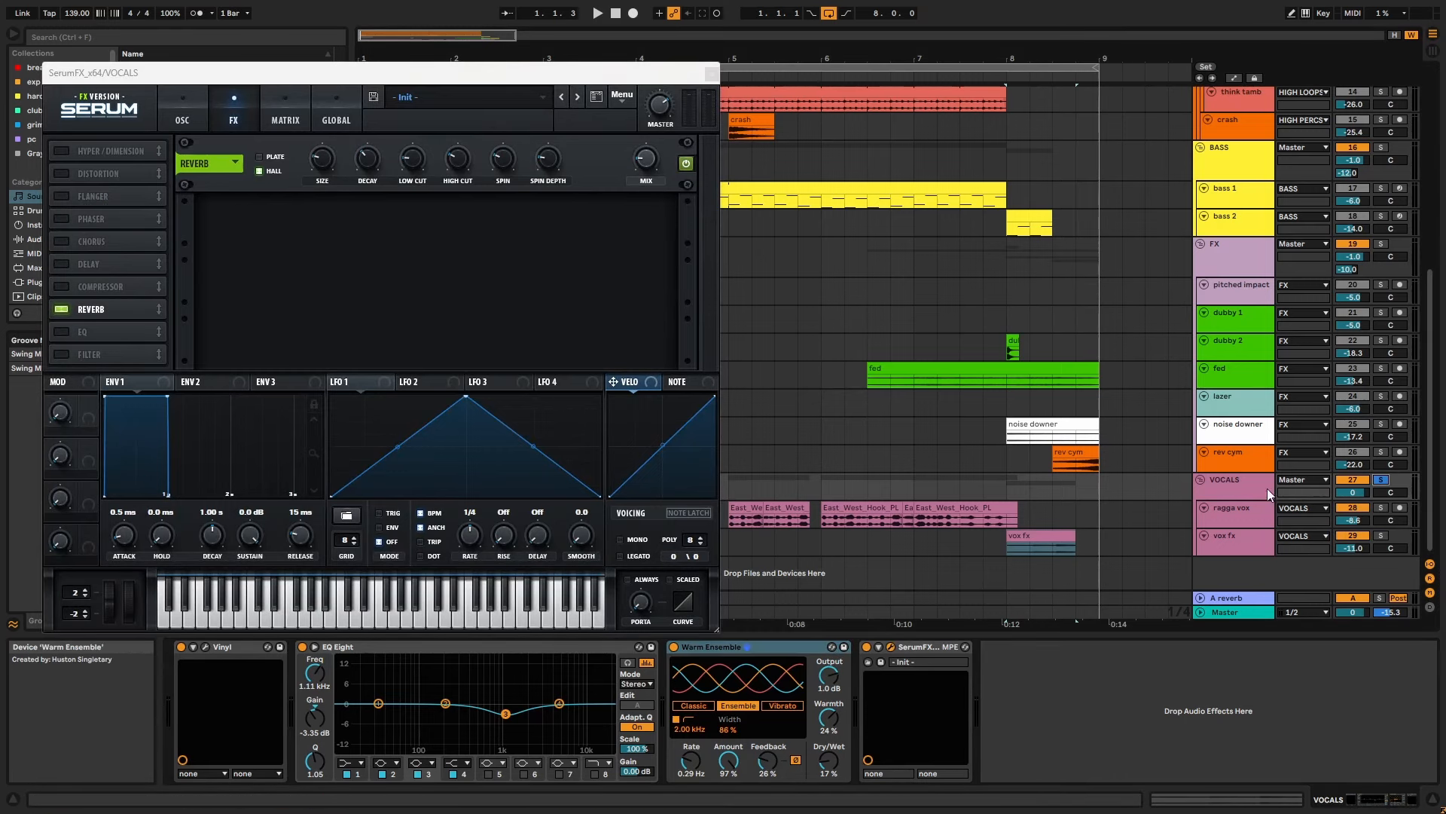
Play the soloed VOCALS group from the ragga vox clip at bar 6 and bring its device chain back into view.
click(848, 508)
key(space)
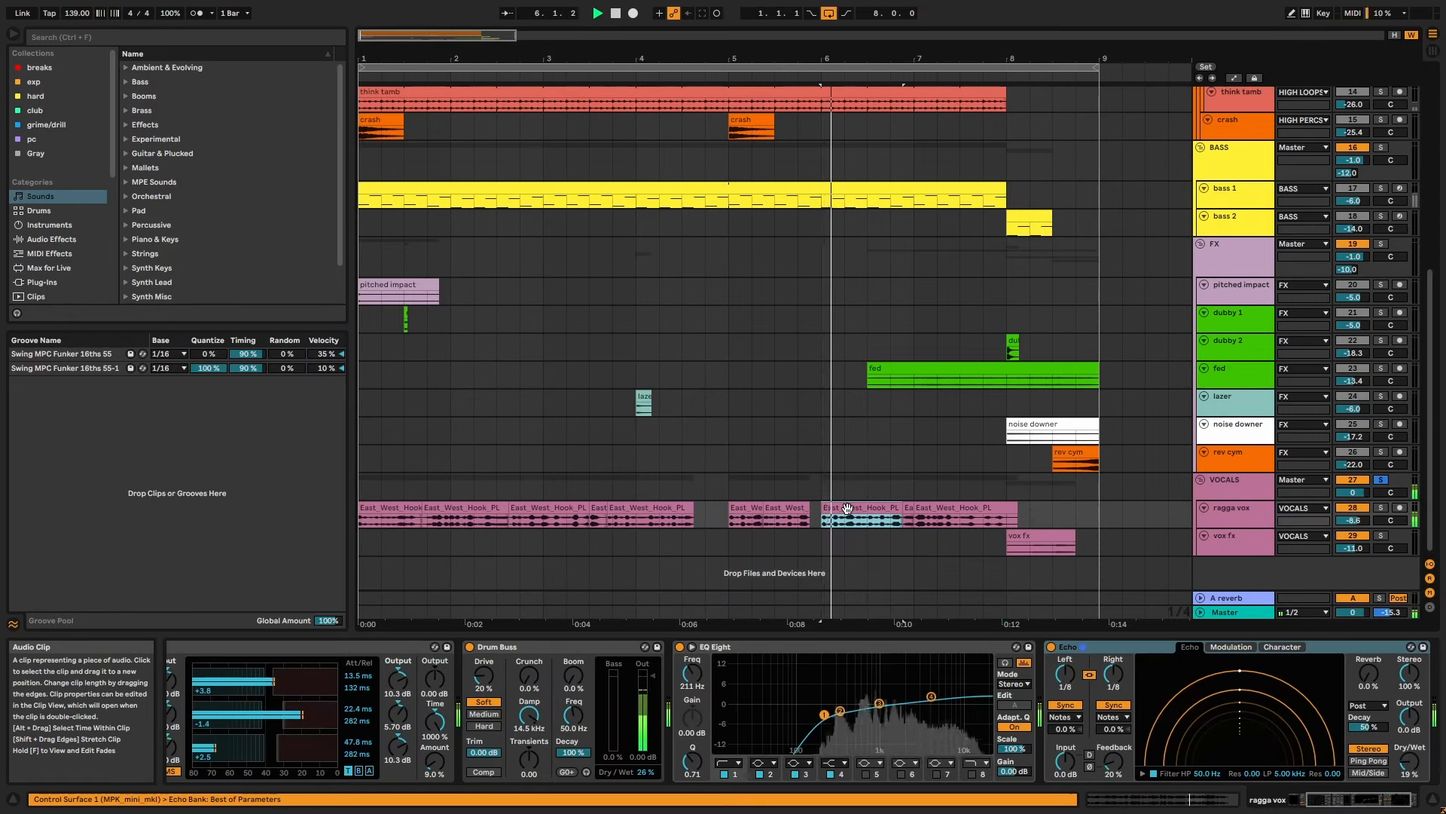
click(1231, 489)
key(space)
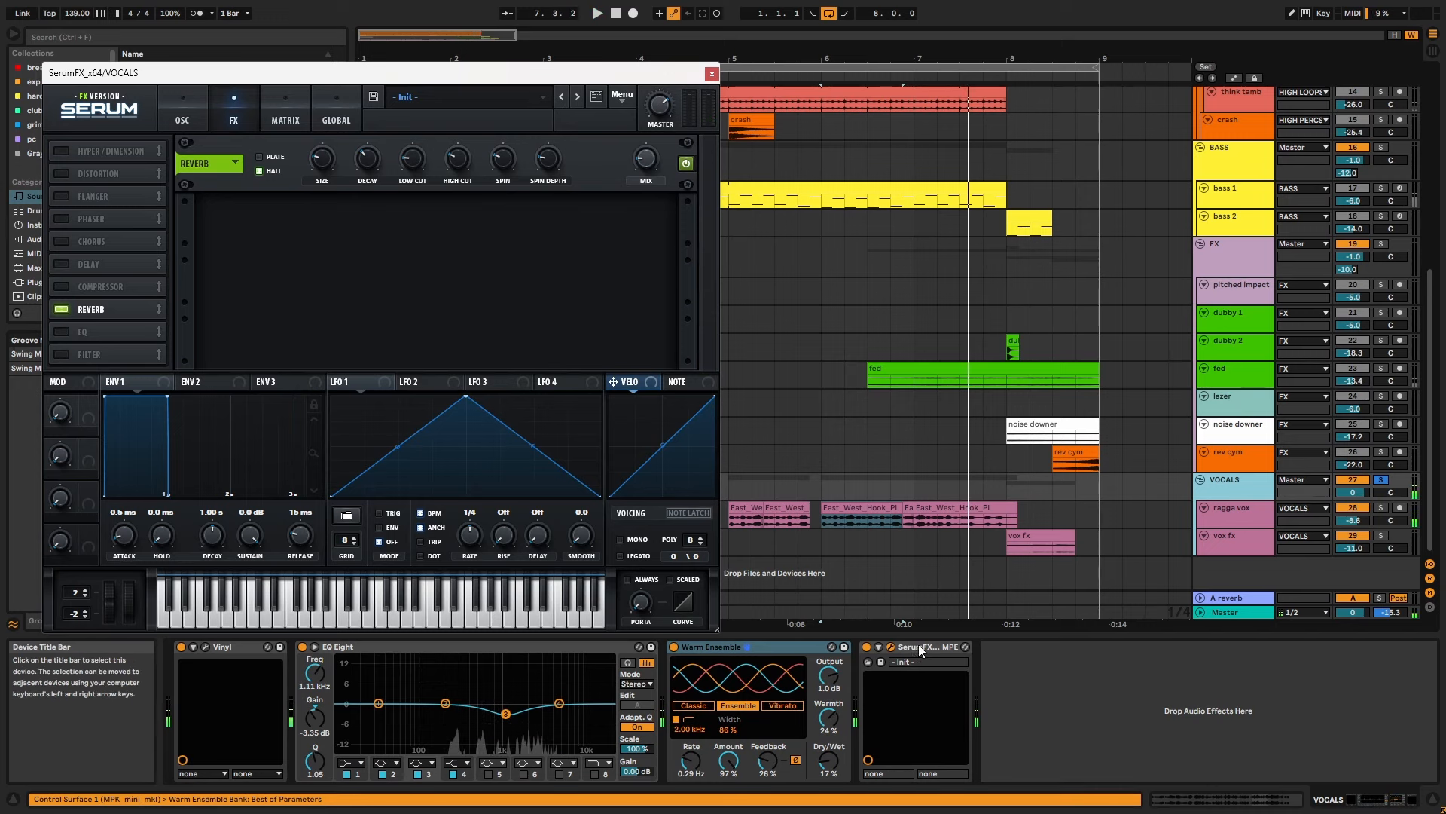
Select all devices in the VOCALS group's chain and play the soloed vocals again from bar 6.
click(917, 647)
key(ctrl+a)
key(space)
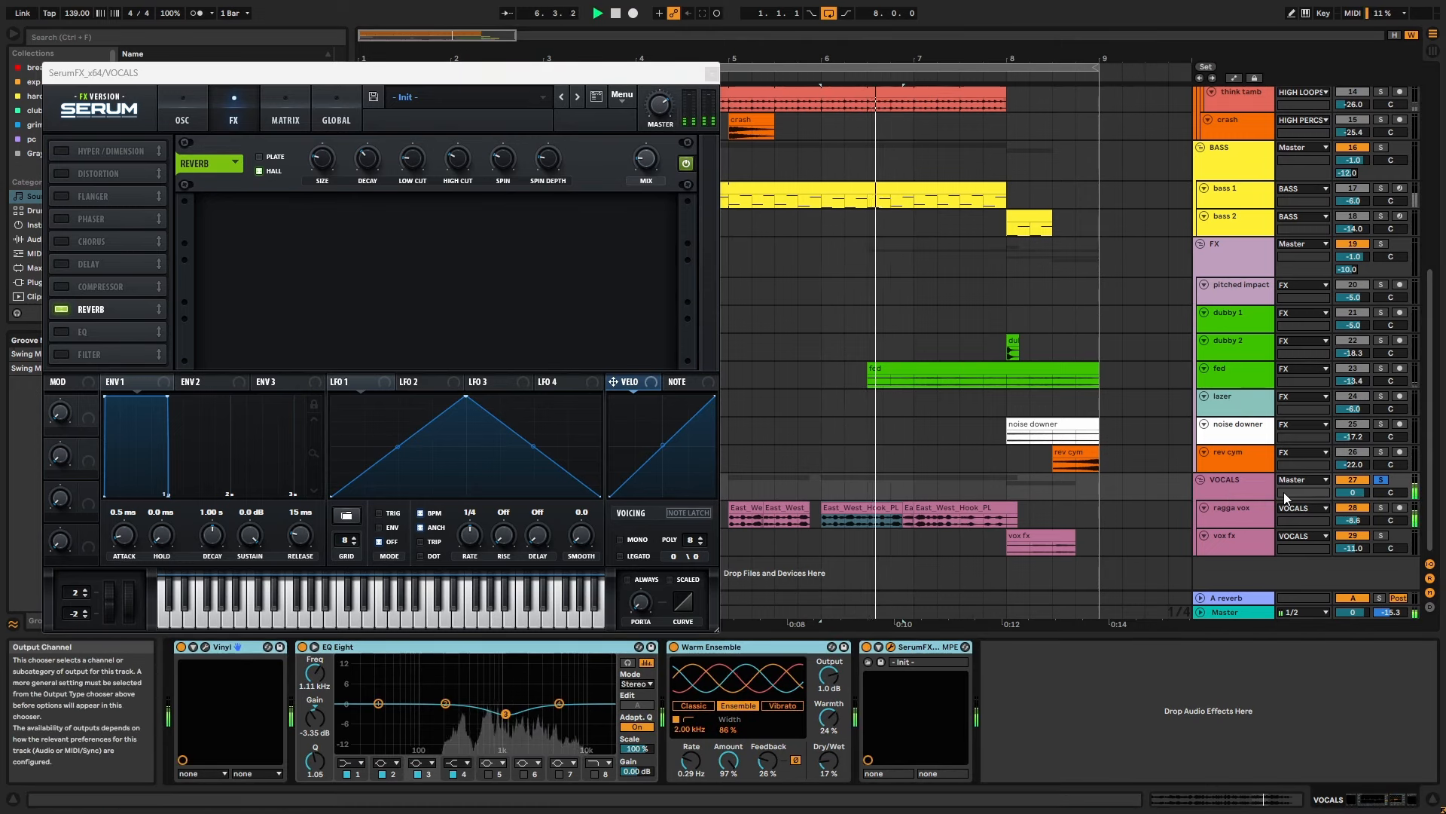
key(space)
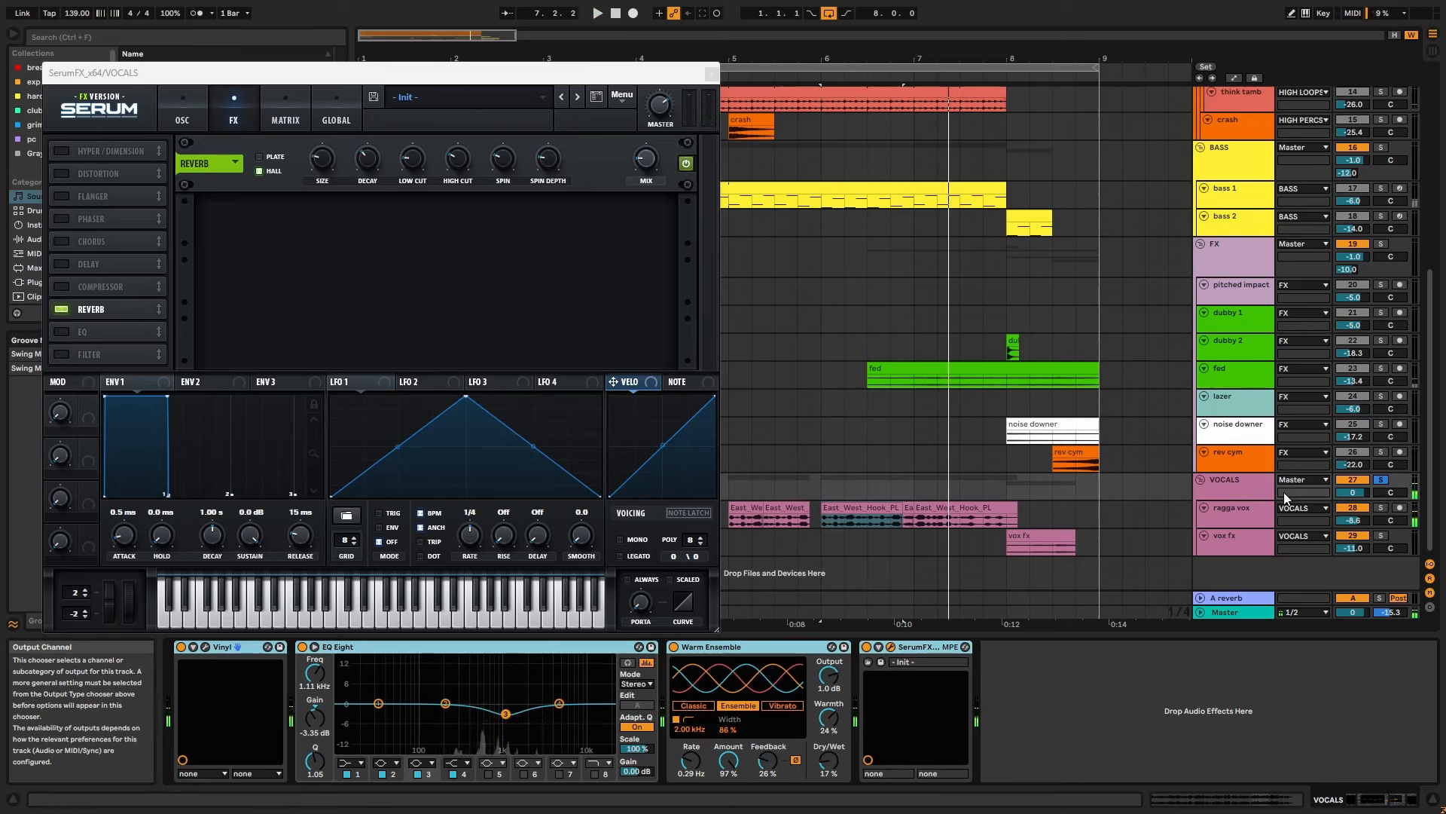